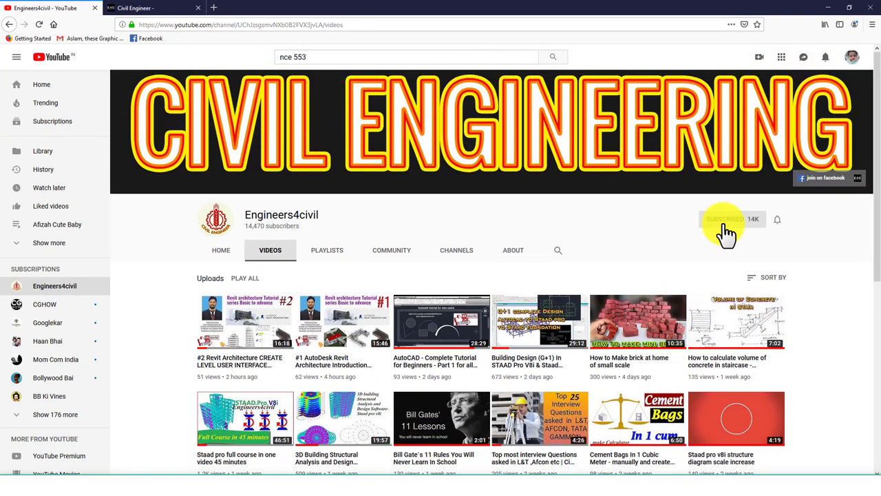
Turn on All notifications for Engineers4civil and browse the channel's Videos uploads
left_click(777, 220)
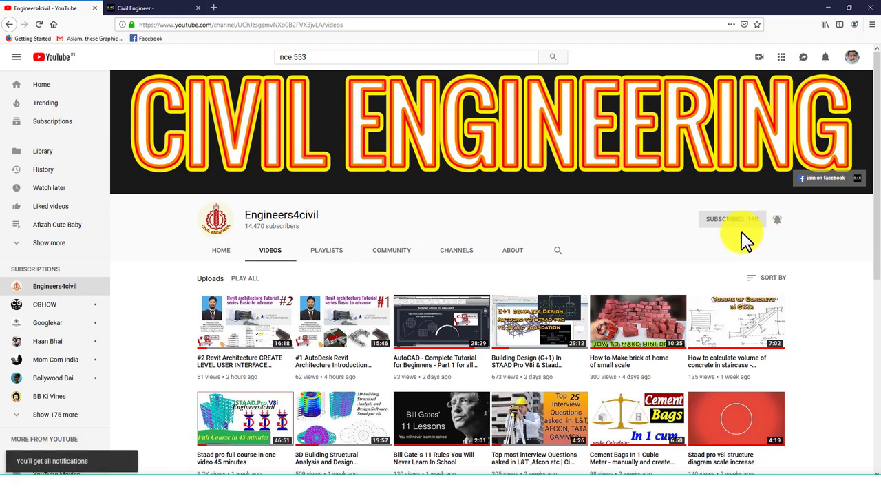
mouse_move(539, 321)
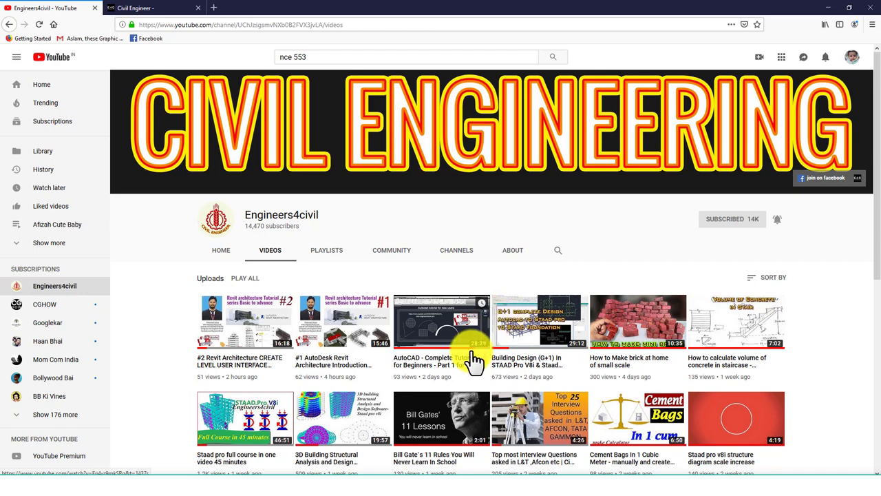
scroll(464, 360, "down", 3)
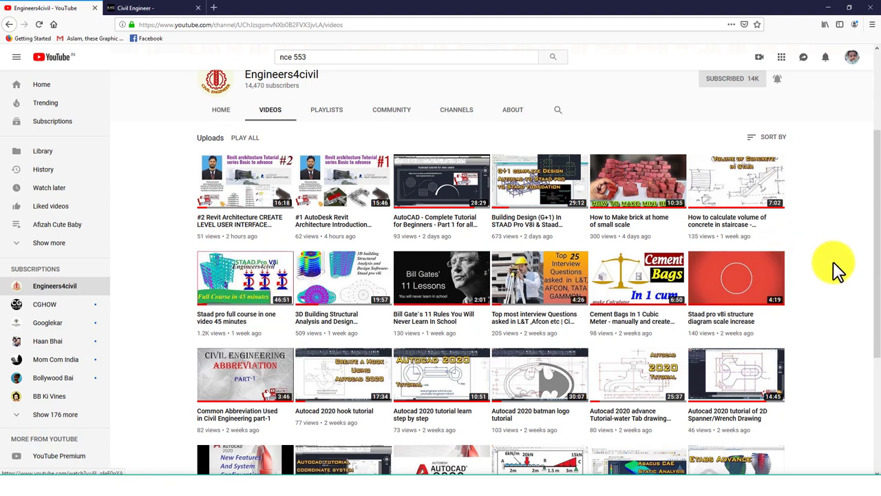
mouse_move(736, 181)
left_click(753, 185)
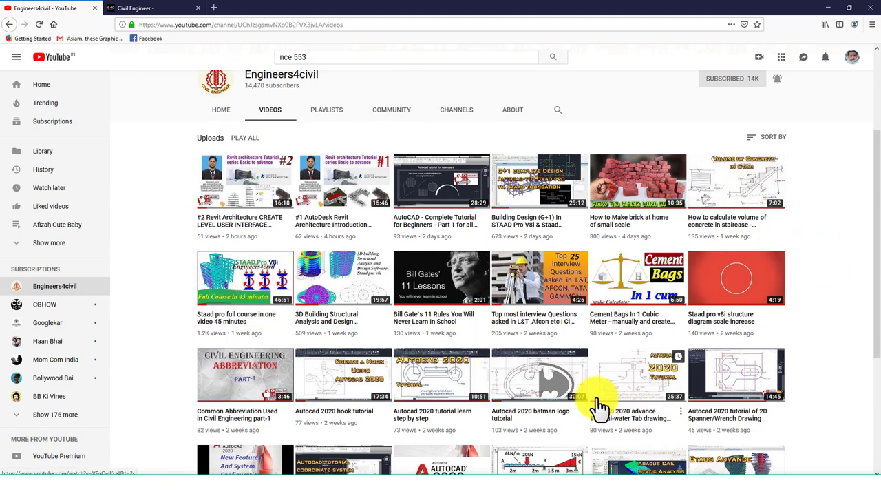
scroll(541, 373, "down", 4)
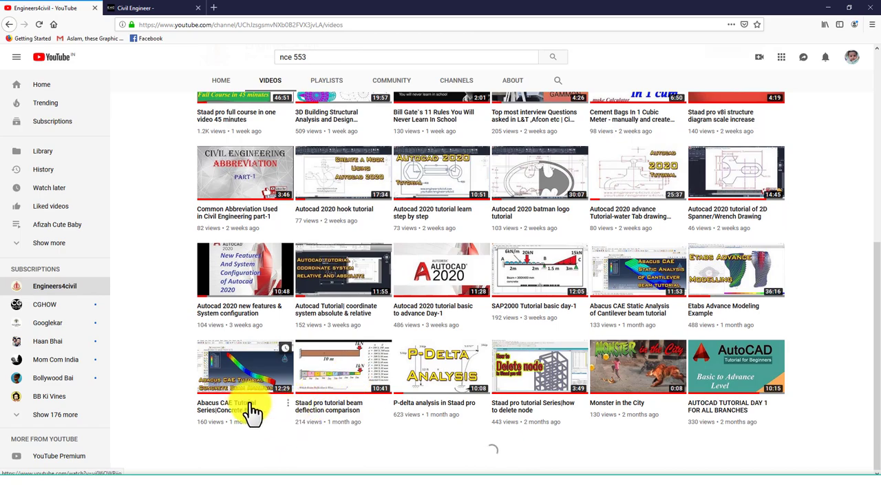
scroll(516, 414, "down", 3)
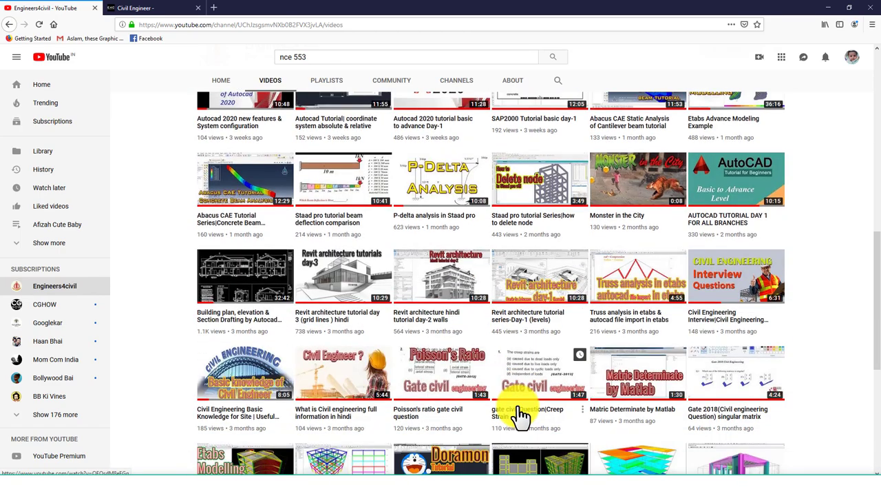
scroll(474, 289, "up", 2)
scroll(472, 288, "up", 3)
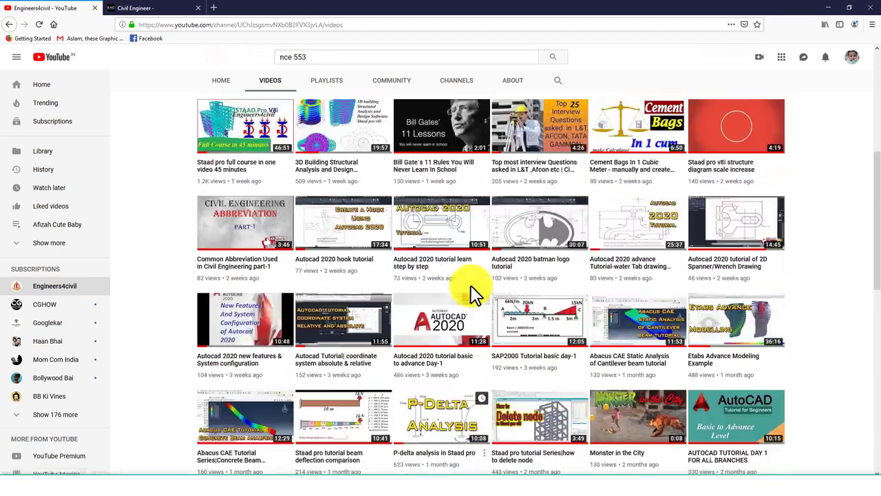
scroll(471, 285, "up", 5)
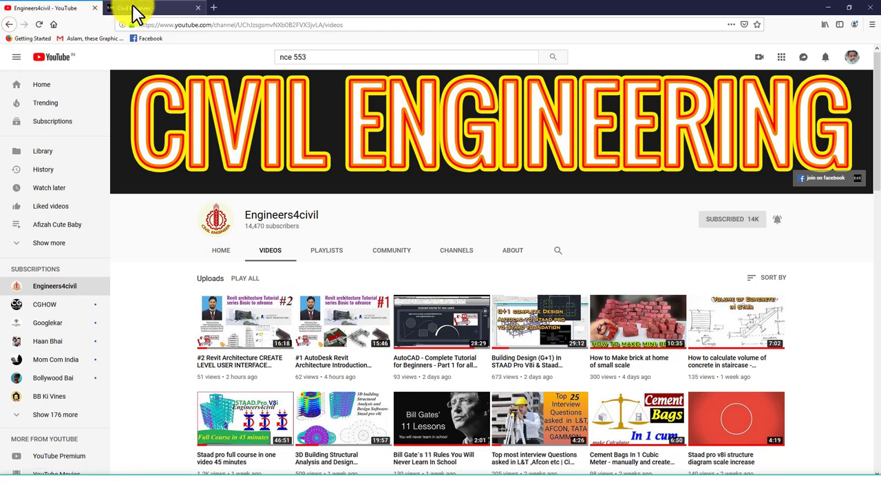
Switch to the engineers4civil.com homepage, then launch Autodesk Revit 2016 from Windows search
left_click(167, 8)
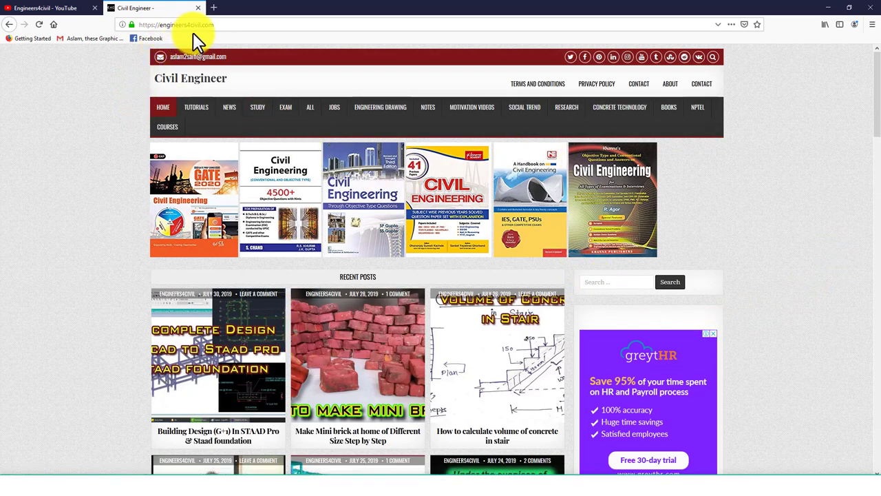
mouse_move(497, 354)
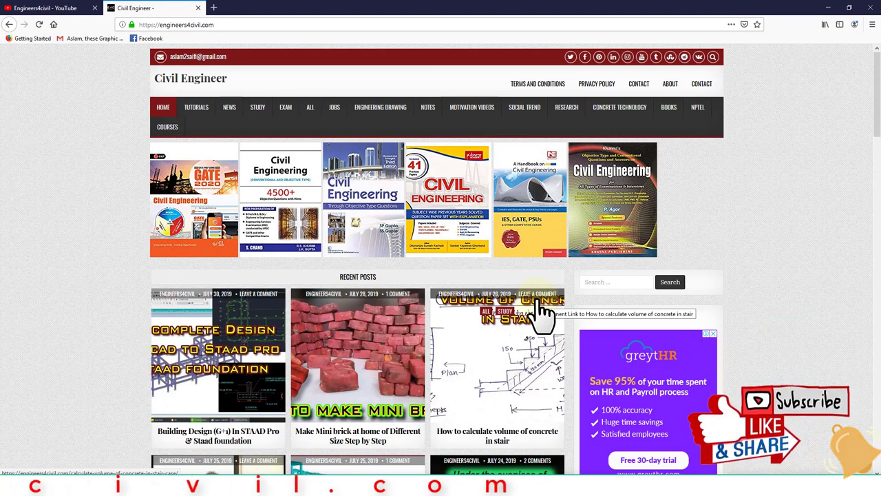
key("super")
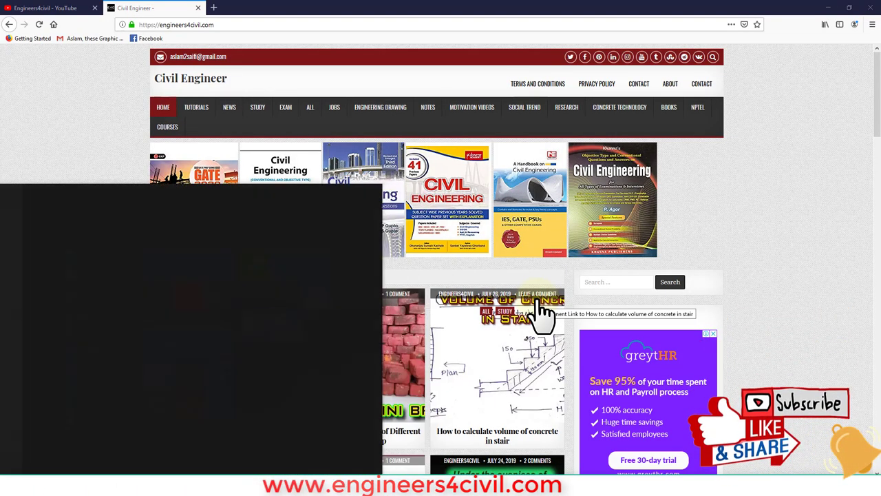
type("revit")
key("Return")
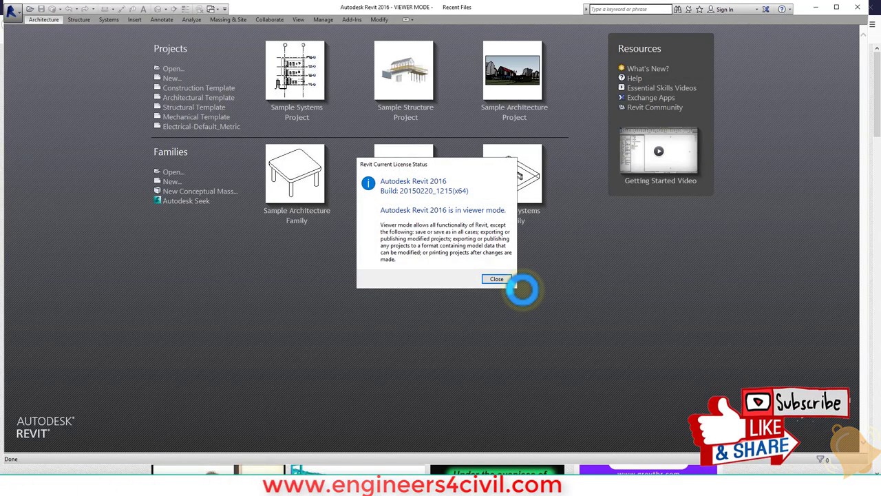
Dismiss the license notice and create a new project from the Architectural Template
left_click(506, 279)
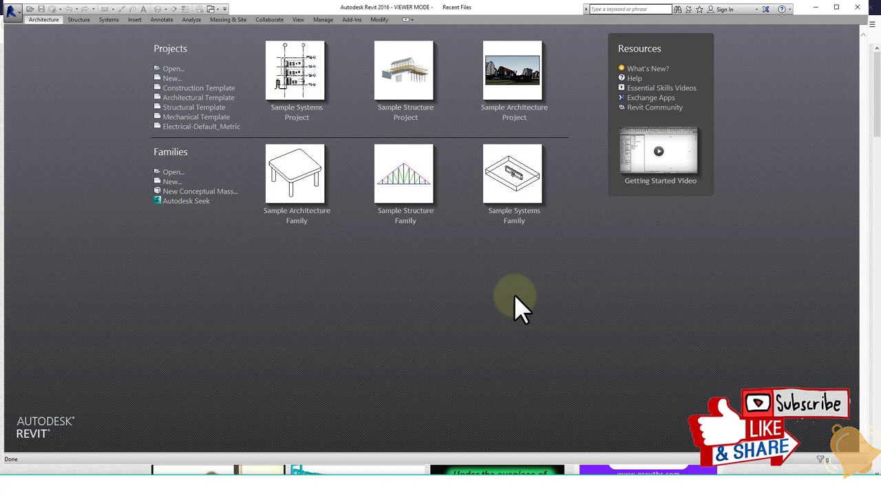
left_click(183, 101)
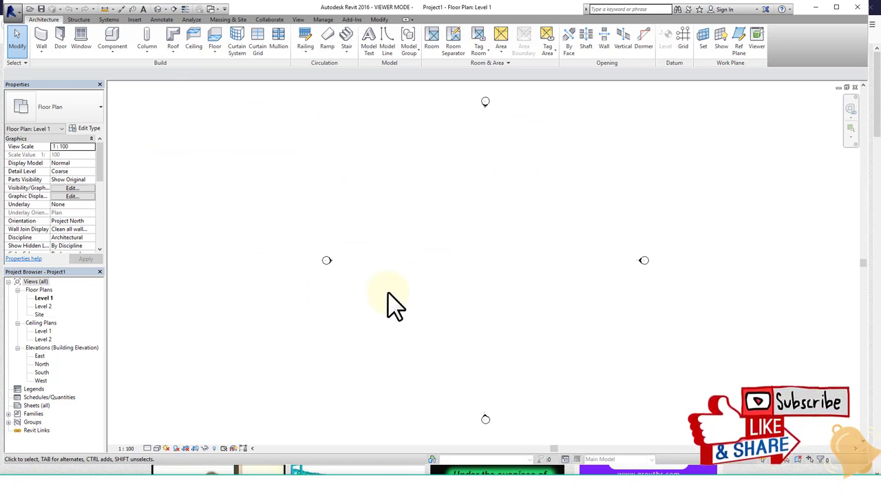
left_click_drag(495, 94, 508, 121)
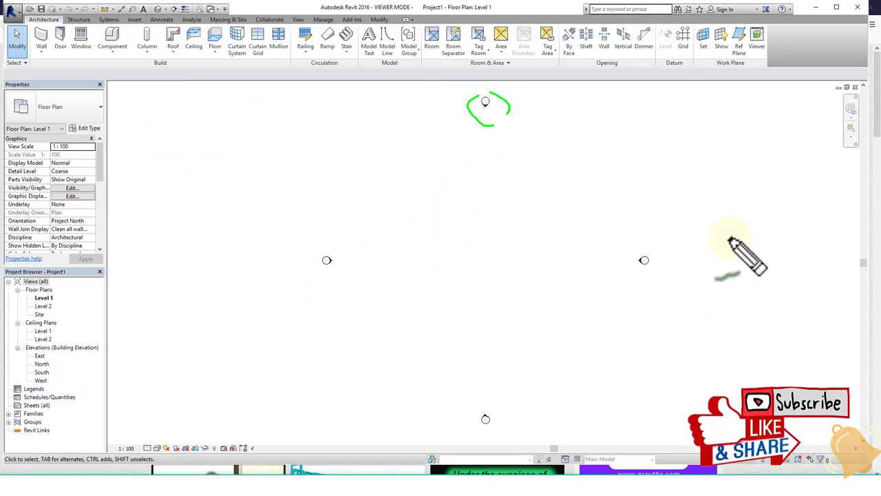
left_click_drag(688, 238, 685, 279)
left_click_drag(528, 363, 462, 372)
left_click_drag(328, 224, 317, 265)
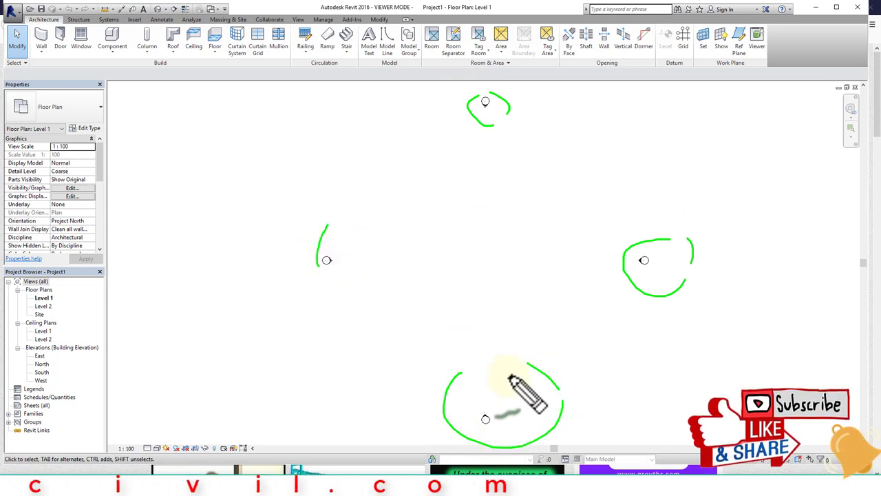
left_click_drag(329, 231, 321, 265)
key("e")
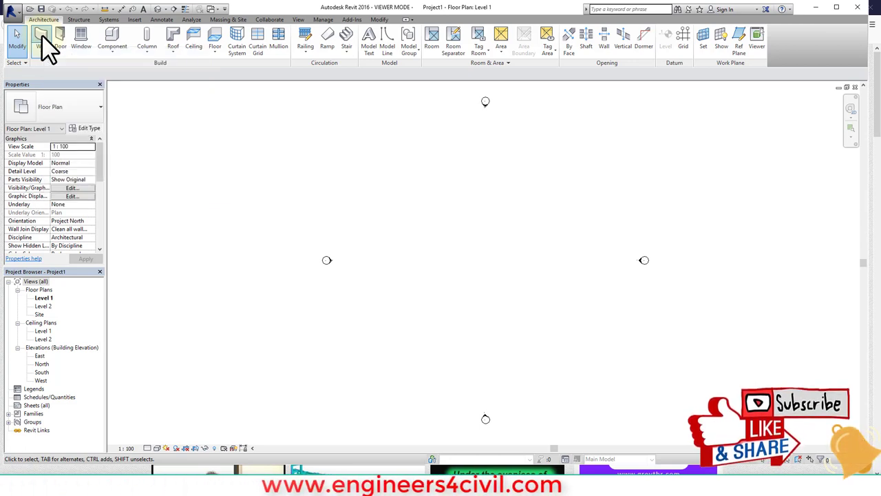
Activate the Wall tool with Basic Wall Generic - 200mm, 8000 unconnected height, centerline location
left_click(41, 34)
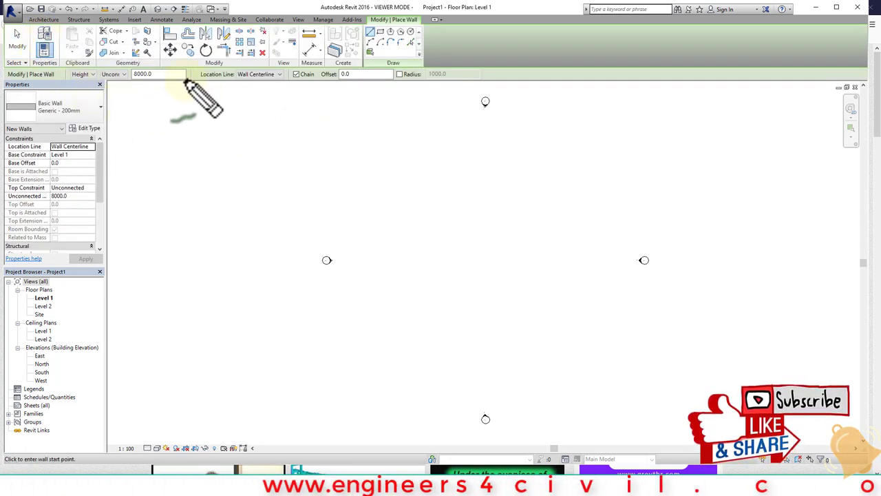
mouse_move(15, 30)
left_mouse_down()
mouse_move(10, 74)
mouse_move(389, 98)
mouse_move(4, 31)
mouse_move(98, 103)
mouse_move(98, 255)
mouse_move(11, 185)
mouse_move(35, 95)
left_mouse_up()
key("Escape")
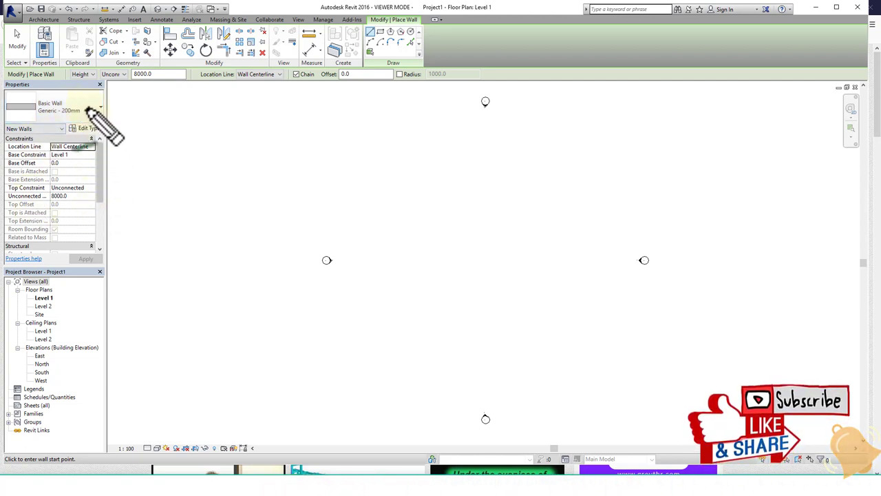
mouse_move(86, 108)
left_mouse_down()
mouse_move(45, 215)
mouse_move(51, 155)
left_mouse_up()
key("Escape")
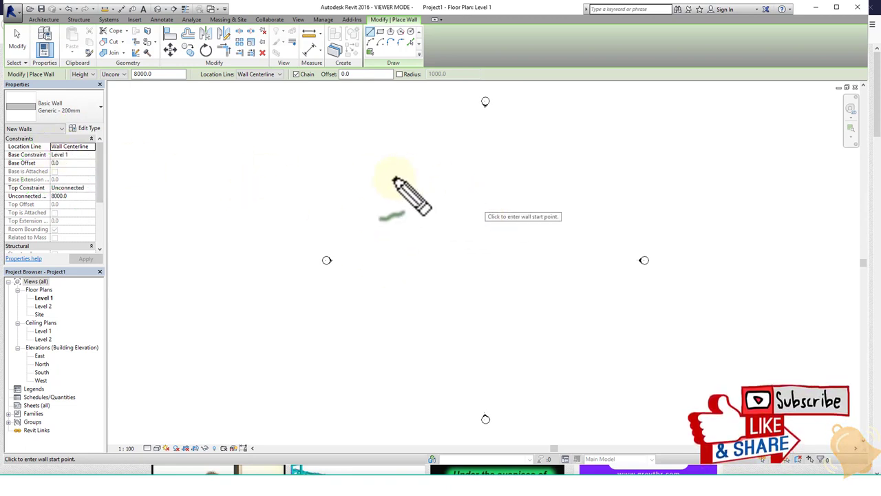
mouse_move(327, 260)
left_mouse_down()
mouse_move(477, 98)
mouse_move(627, 258)
mouse_move(503, 423)
mouse_move(329, 258)
left_mouse_up()
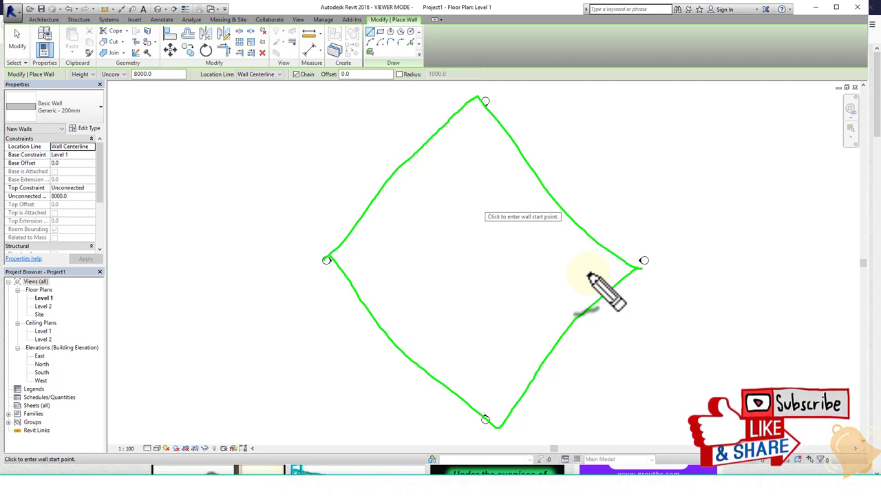
key("Escape")
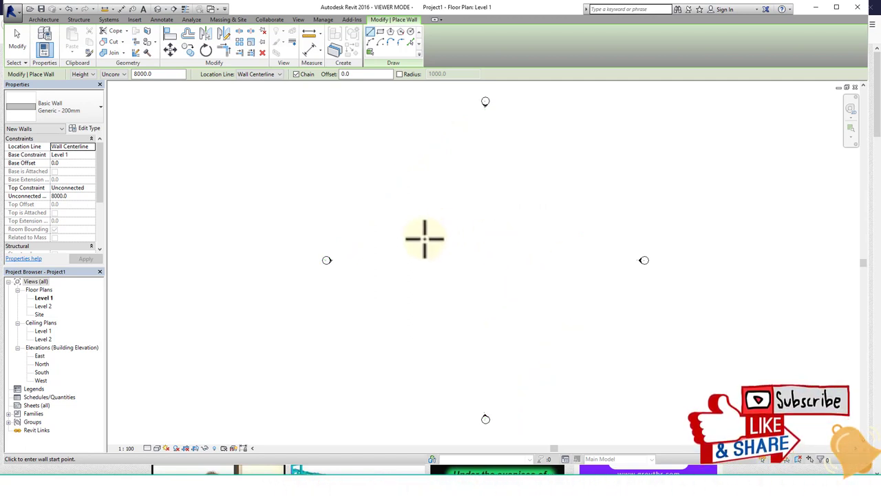
Draw four 2000-long walls from a start point, closing the square back at the first corner
left_click(409, 225)
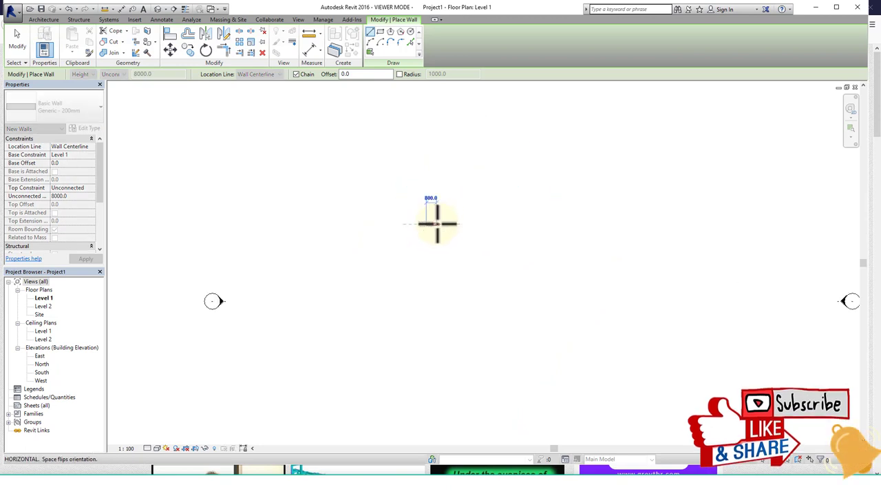
scroll(436, 224, "up", 3)
type("2000")
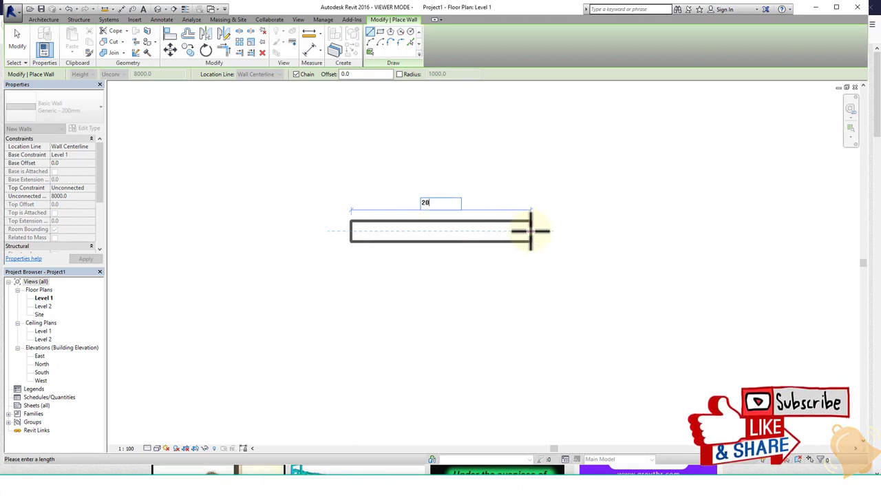
key("Return")
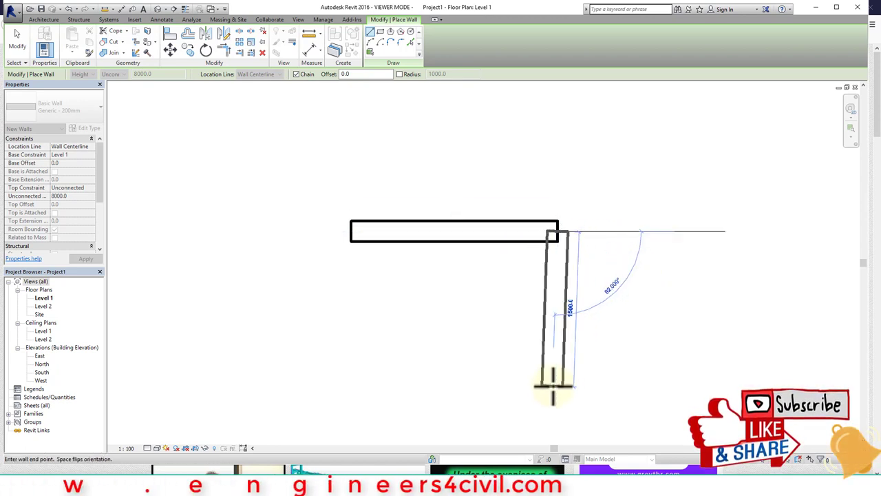
middle_click_drag(561, 389, 549, 320)
type("2000")
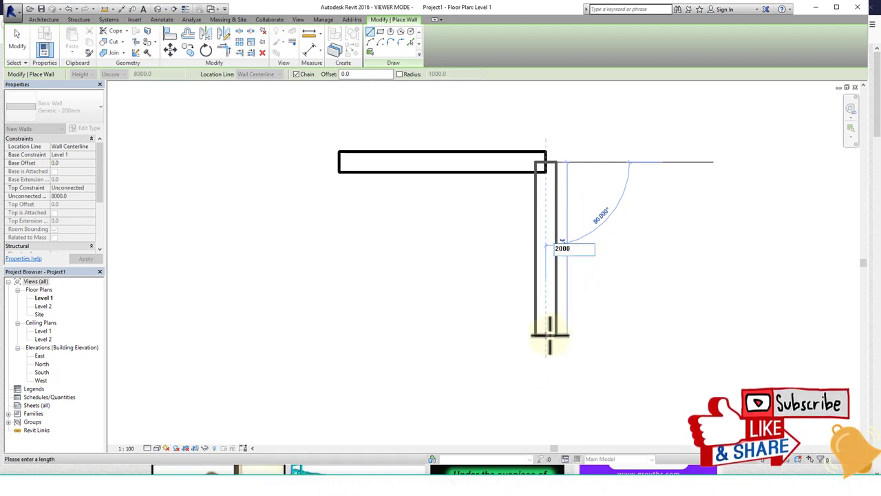
key("Return")
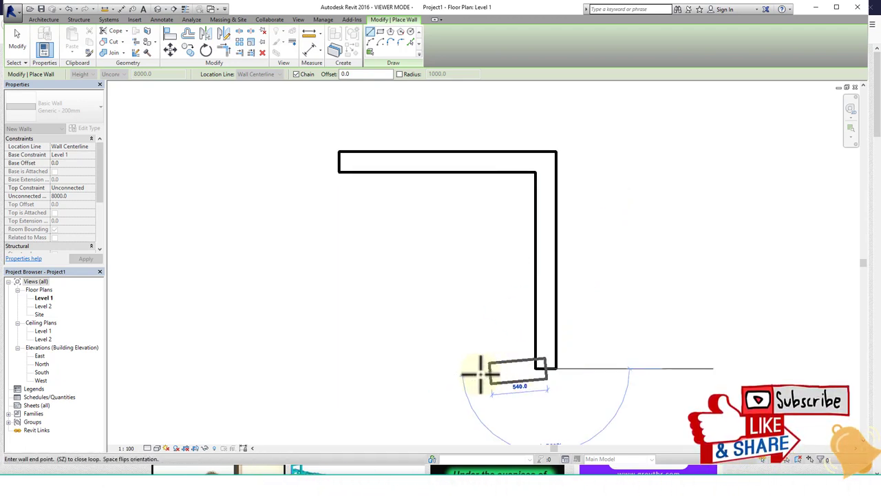
type("2000")
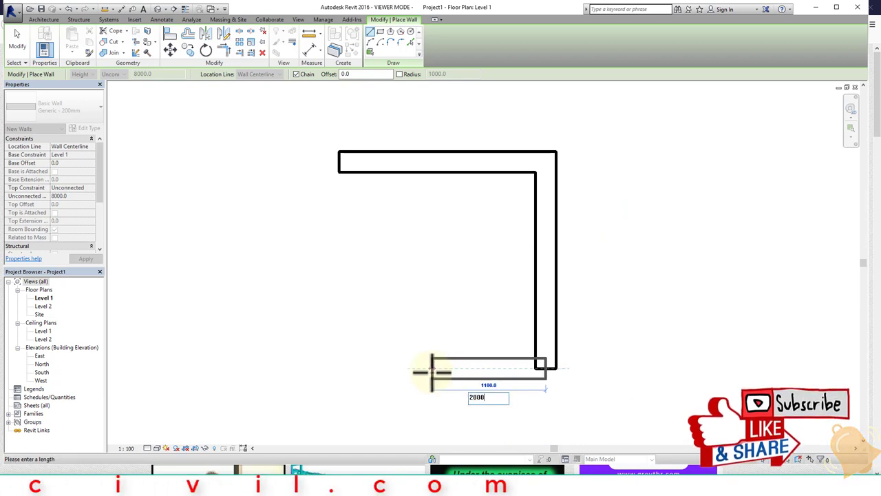
key("Return")
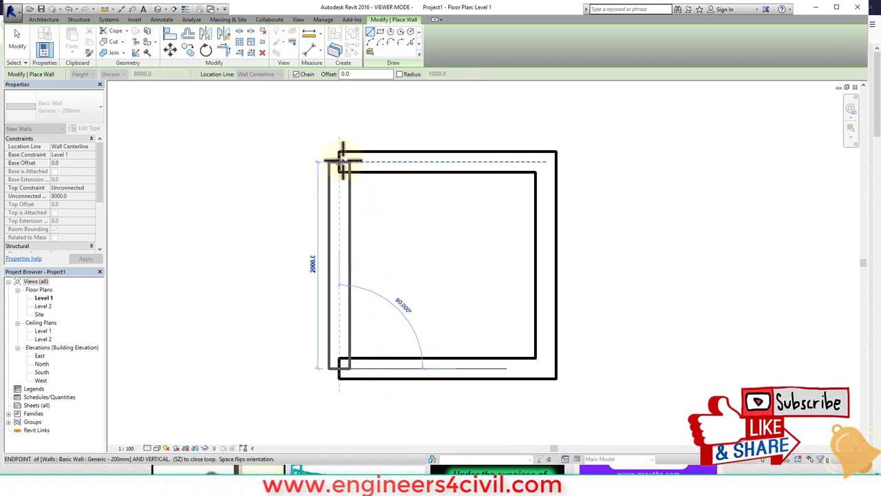
left_click(338, 162)
right_click(405, 222)
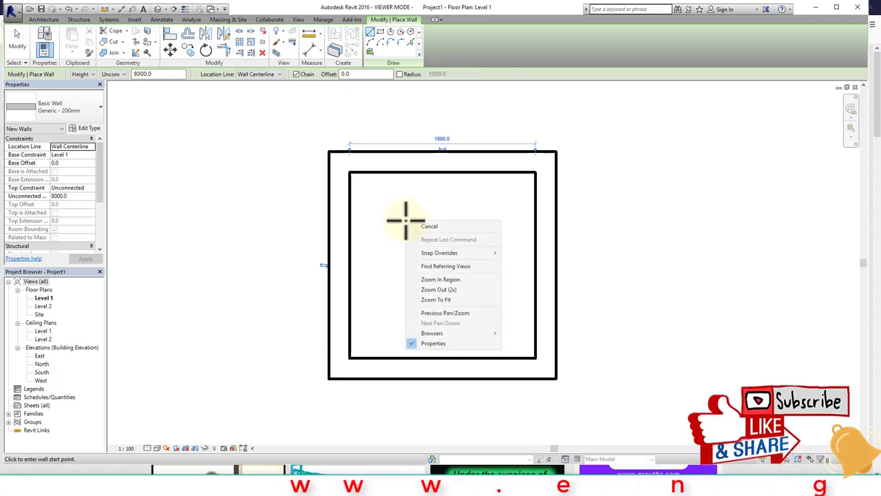
left_click(415, 225)
right_click(417, 225)
left_click(420, 230)
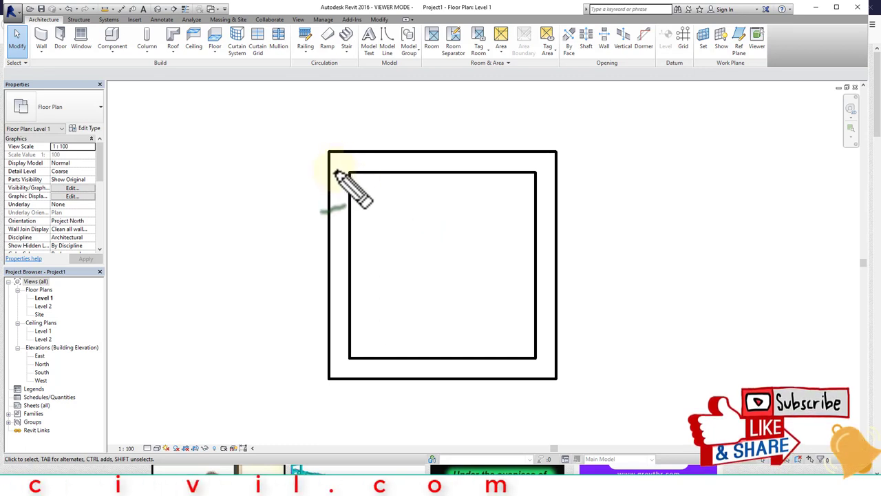
left_click_drag(350, 153, 350, 172)
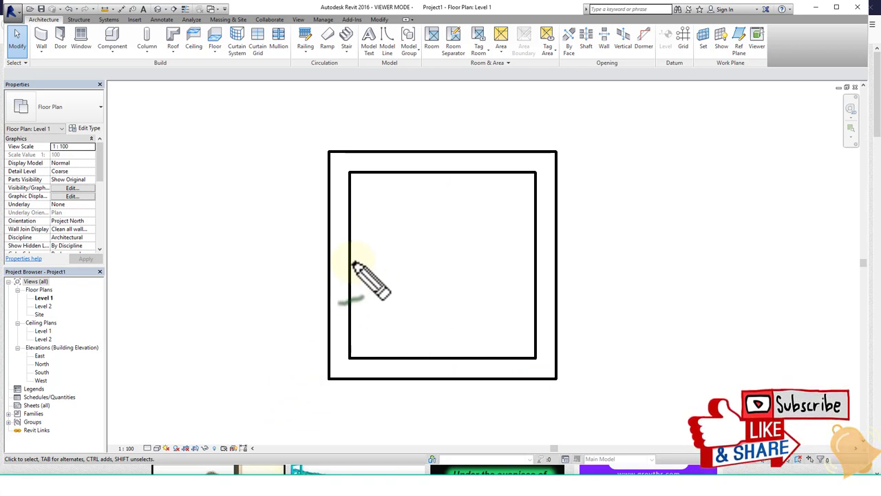
left_click_drag(351, 261, 360, 270)
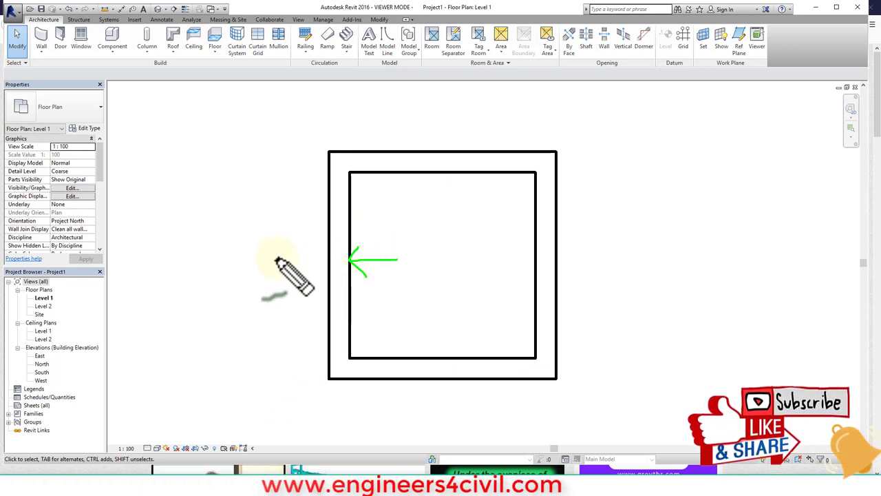
mouse_move(275, 259)
left_mouse_down()
mouse_move(328, 261)
mouse_move(303, 283)
left_mouse_up()
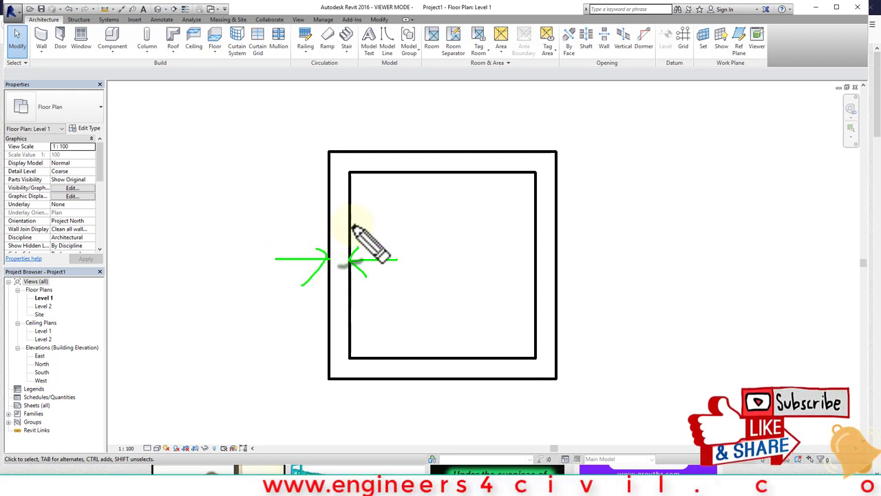
mouse_move(358, 223)
left_mouse_down()
mouse_move(366, 236)
mouse_move(412, 205)
left_mouse_up()
mouse_move(77, 107)
left_mouse_down()
mouse_move(149, 107)
mouse_move(254, 220)
left_mouse_up()
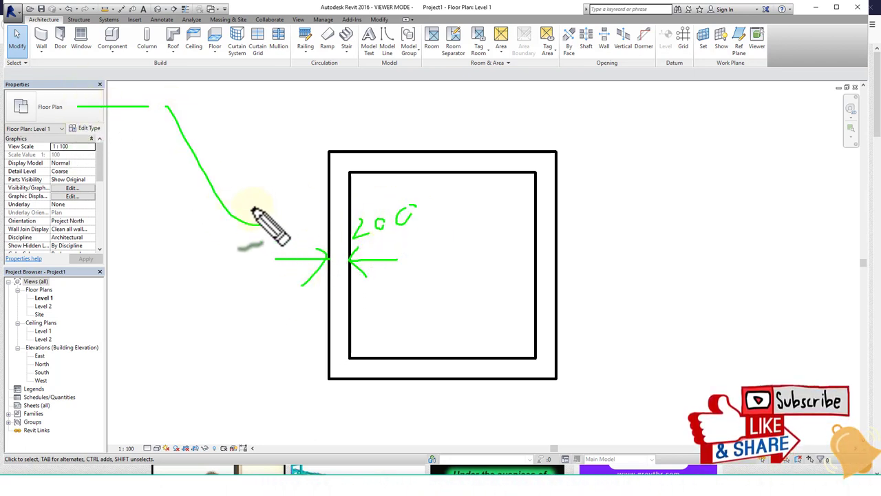
left_click_drag(330, 132, 480, 132)
mouse_move(606, 132)
left_mouse_down()
mouse_move(295, 430)
mouse_move(271, 120)
mouse_move(754, 150)
left_mouse_up()
mouse_move(659, 168)
left_mouse_down()
mouse_move(670, 258)
mouse_move(634, 207)
left_mouse_up()
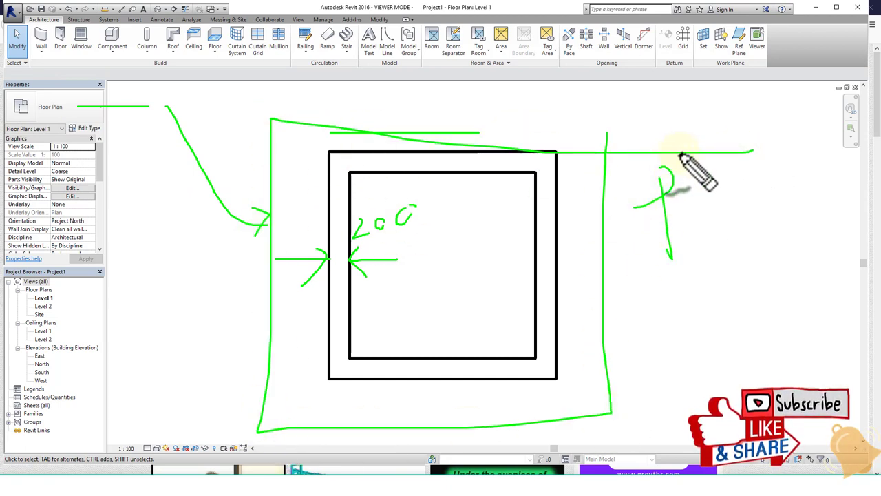
left_click_drag(679, 150, 693, 238)
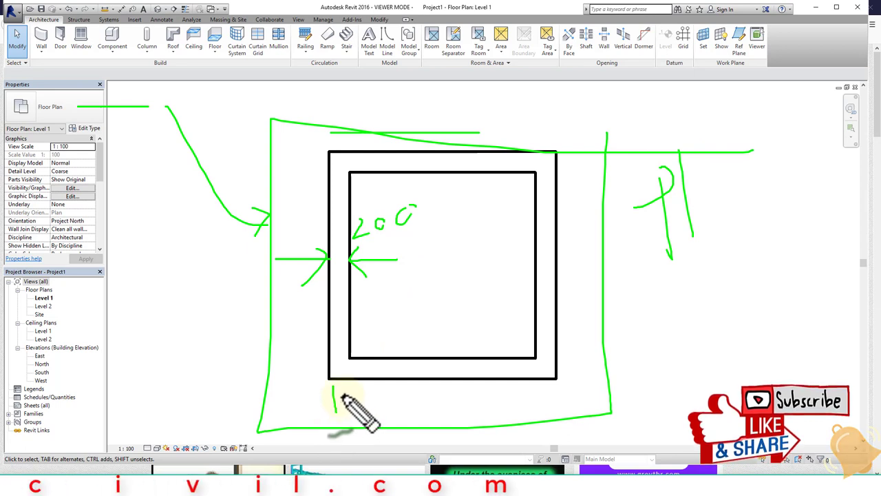
mouse_move(334, 386)
left_mouse_down()
mouse_move(332, 403)
mouse_move(565, 398)
mouse_move(551, 413)
left_mouse_up()
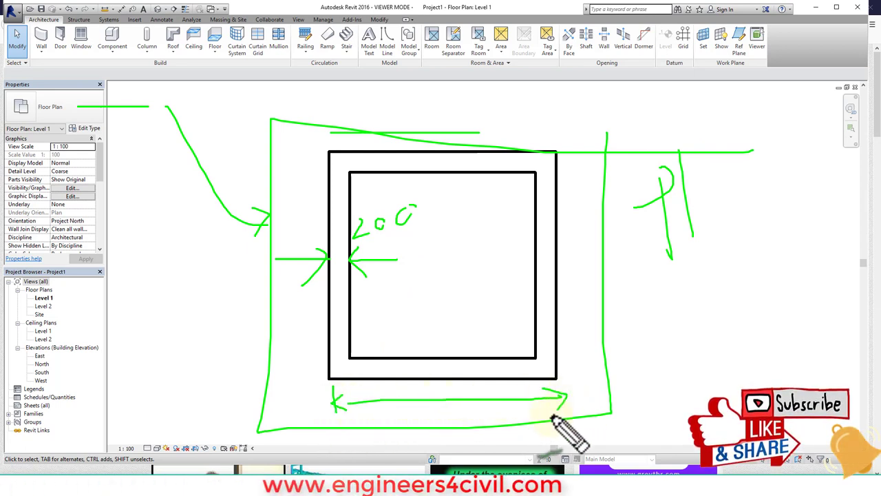
left_click_drag(467, 325, 467, 364)
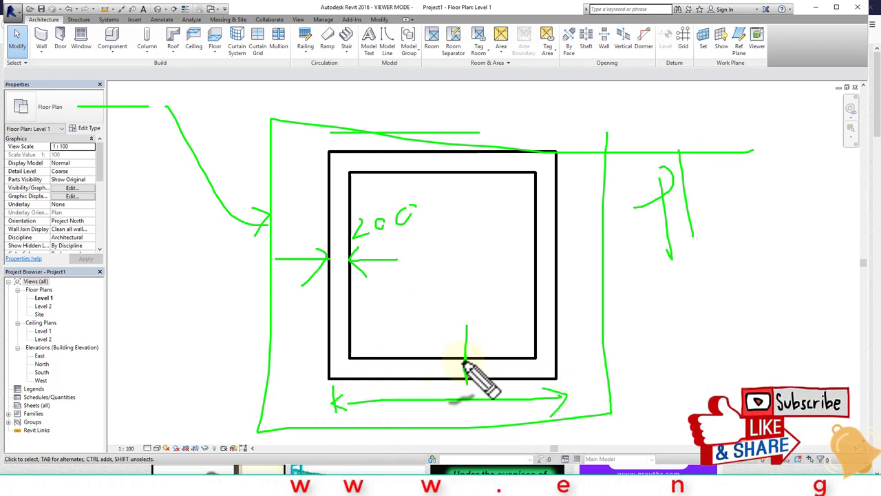
key("e")
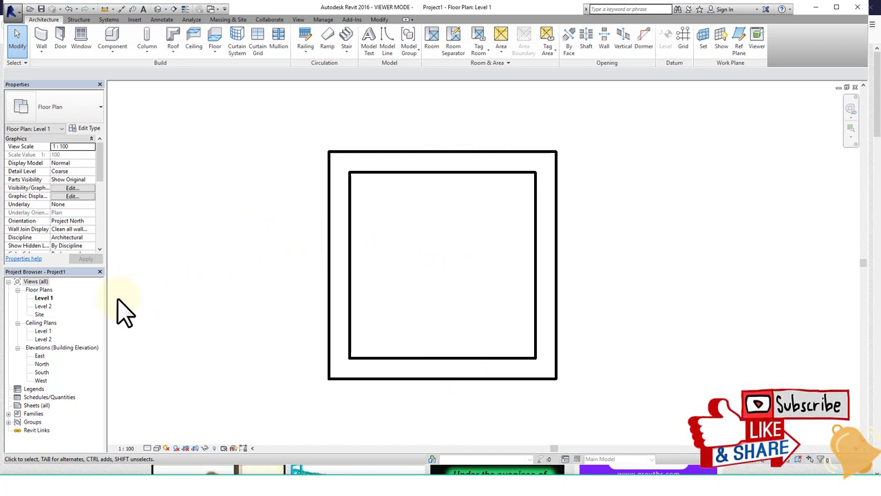
Open the default 3D view, try Wireframe, then settle on the Shaded visual style
left_click(158, 8)
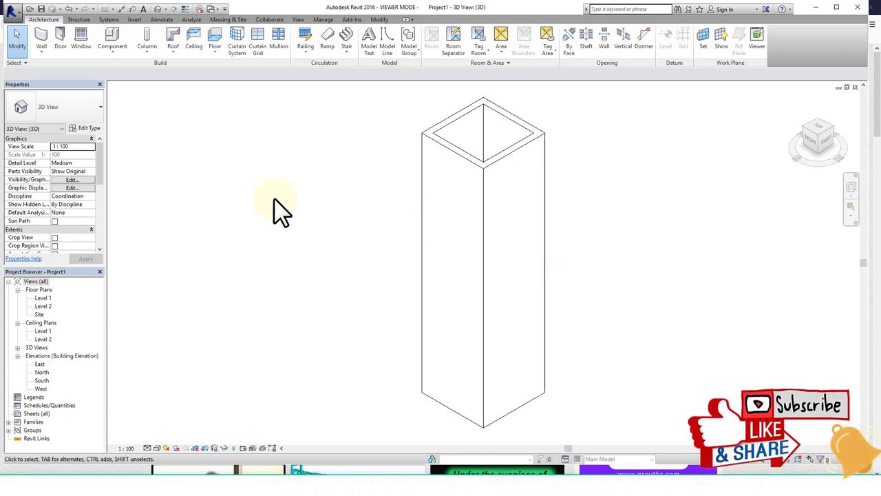
left_click(158, 447)
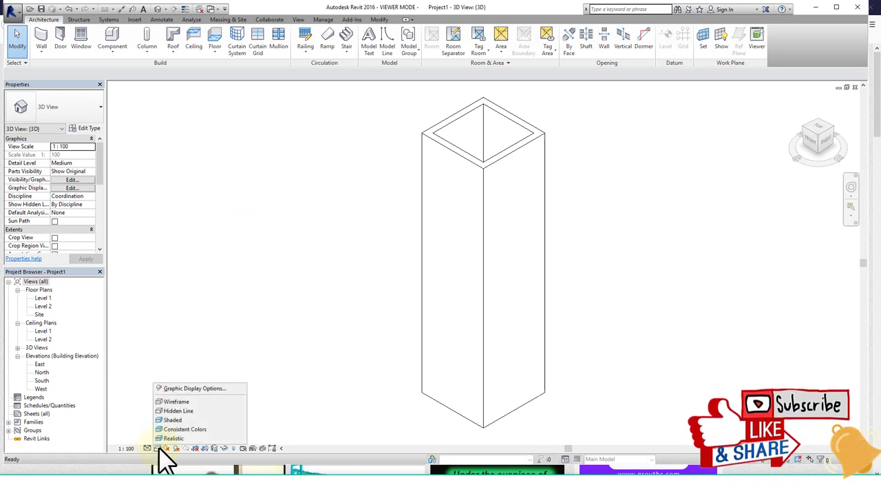
left_click(202, 436)
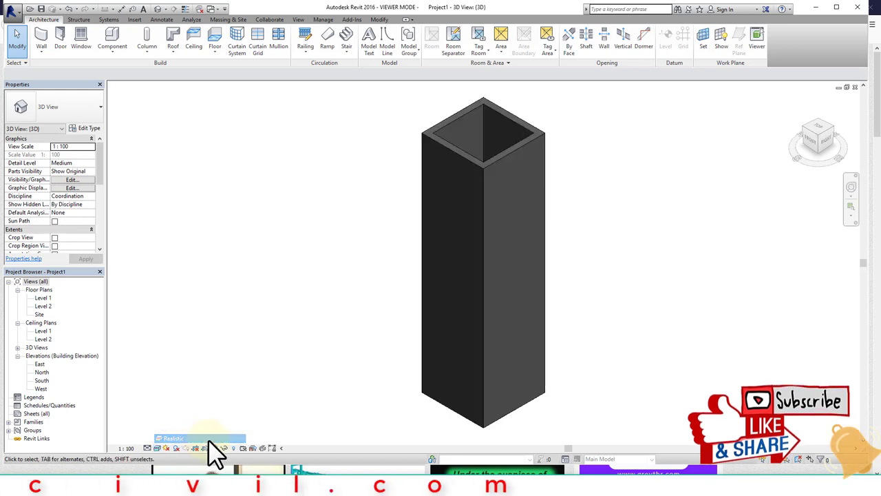
left_click(163, 447)
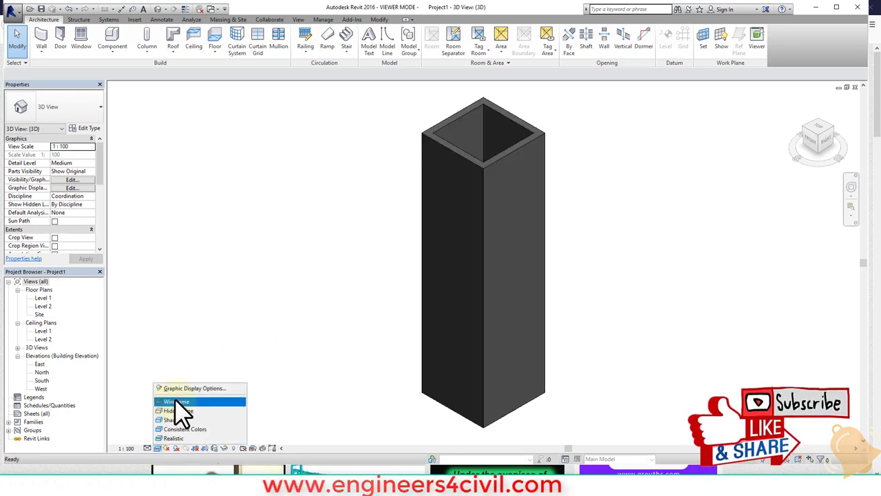
left_click(175, 402)
left_click(157, 446)
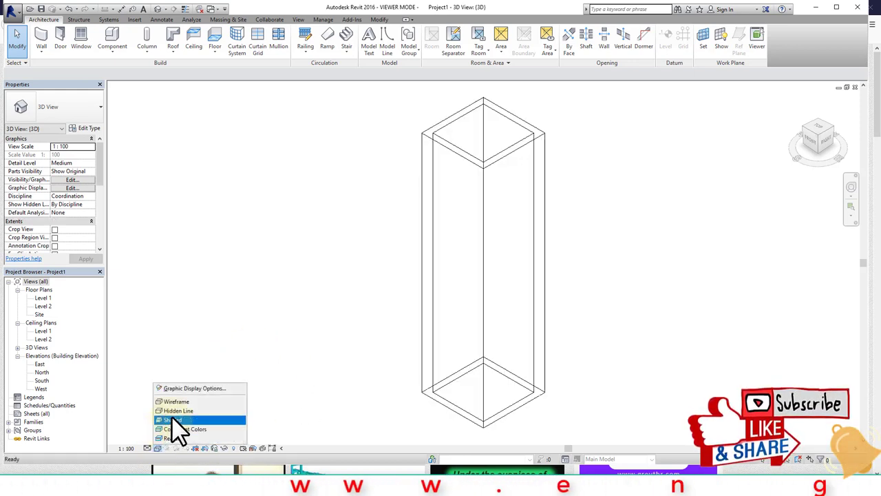
left_click(193, 420)
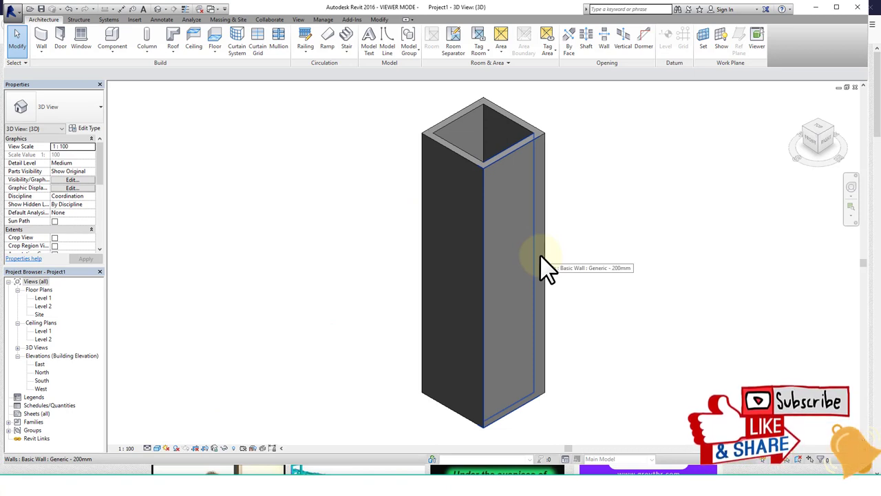
Orbit and pan to view the tall open-topped wall enclosure from another side
mouse_move(582, 262)
middle_mouse_down("shift")
mouse_move(594, 277)
mouse_move(505, 301)
mouse_move(380, 231)
mouse_move(472, 275)
mouse_move(551, 250)
mouse_move(581, 215)
mouse_move(533, 280)
mouse_move(315, 262)
mouse_move(295, 240)
mouse_move(639, 222)
mouse_move(311, 346)
mouse_move(421, 279)
mouse_move(690, 213)
middle_mouse_up("shift")
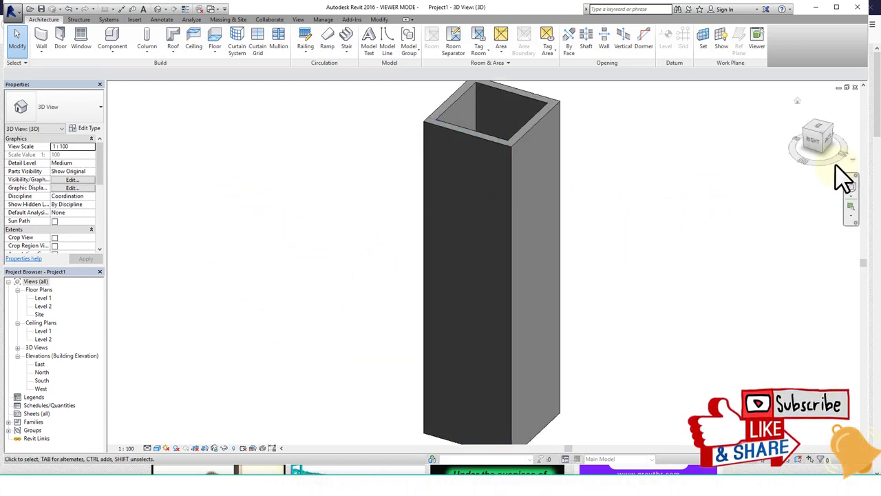
mouse_move(830, 163)
middle_mouse_down("shift")
mouse_move(728, 132)
mouse_move(206, 187)
mouse_move(131, 217)
mouse_move(842, 207)
middle_mouse_up("shift")
scroll(622, 262, "down", 3)
middle_click_drag(621, 261, 437, 289)
double_click(43, 298)
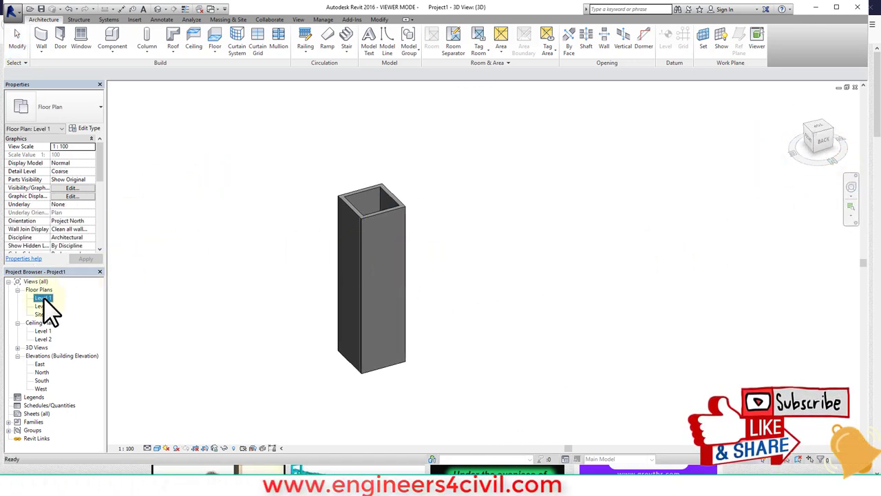
double_click(42, 372)
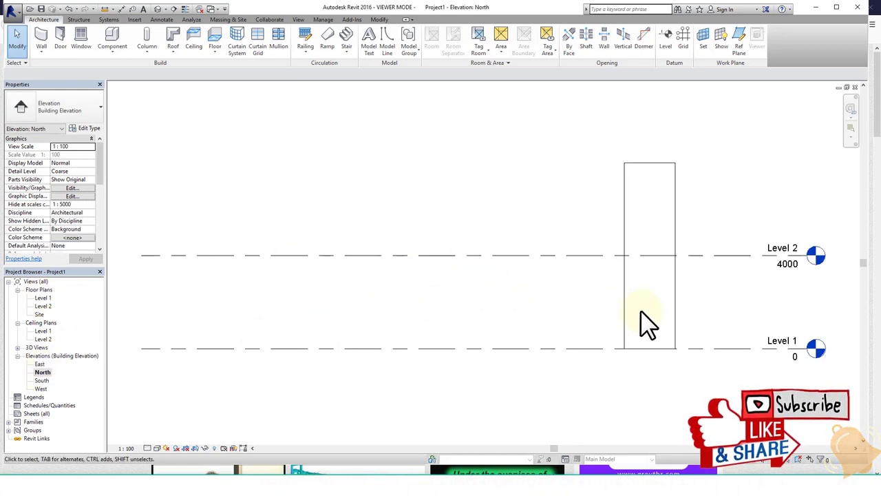
middle_click_drag(647, 323, 423, 338)
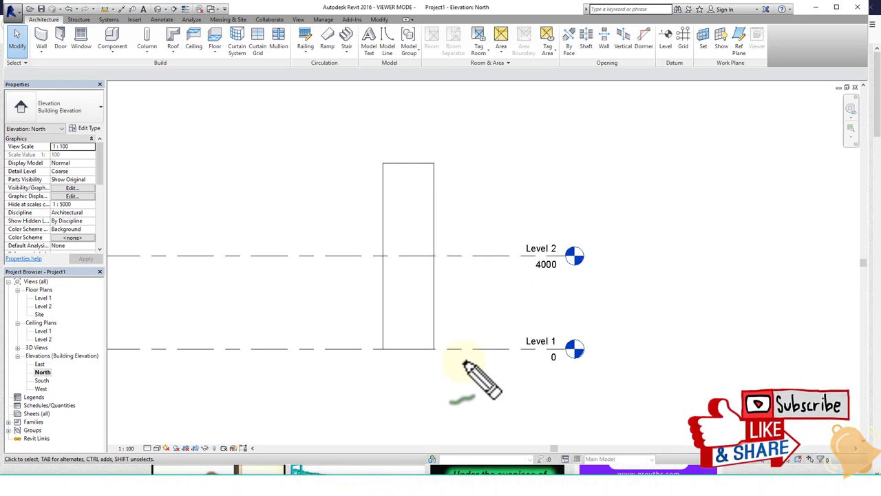
left_click(157, 9)
Zoom in and select the front wall of the box in the 3D view
scroll(355, 268, "up", 2)
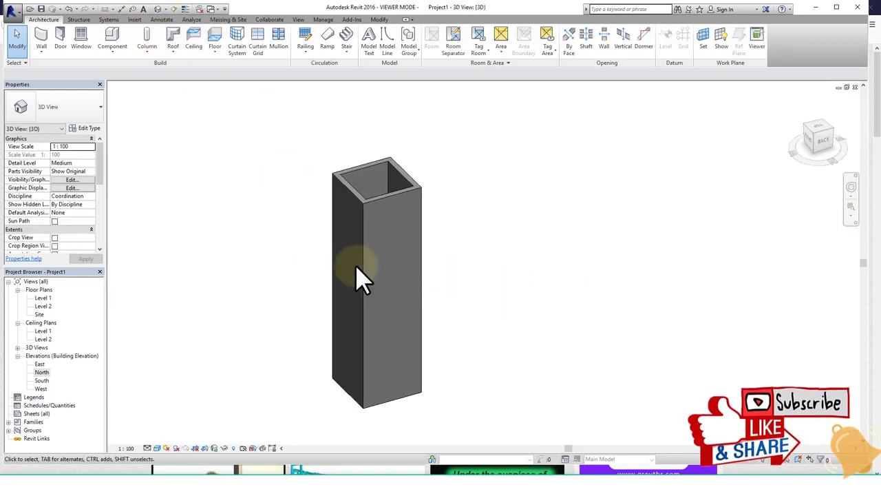
scroll(355, 269, "up", 1)
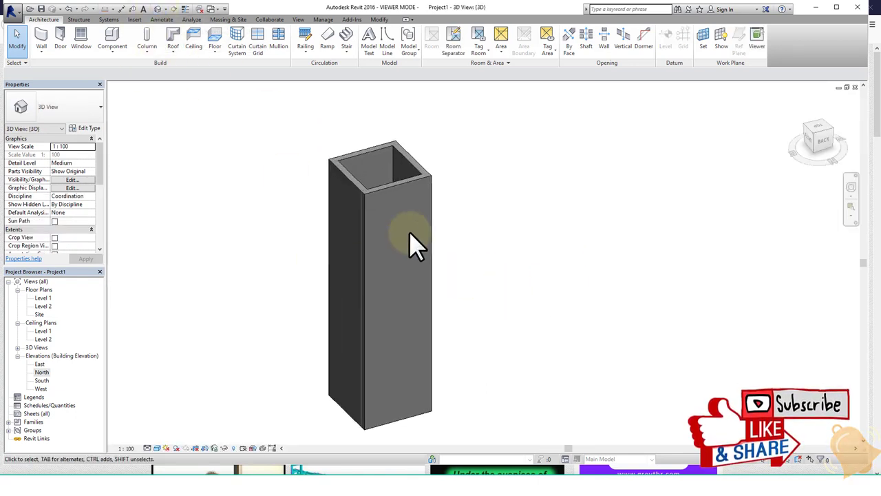
left_click(399, 180)
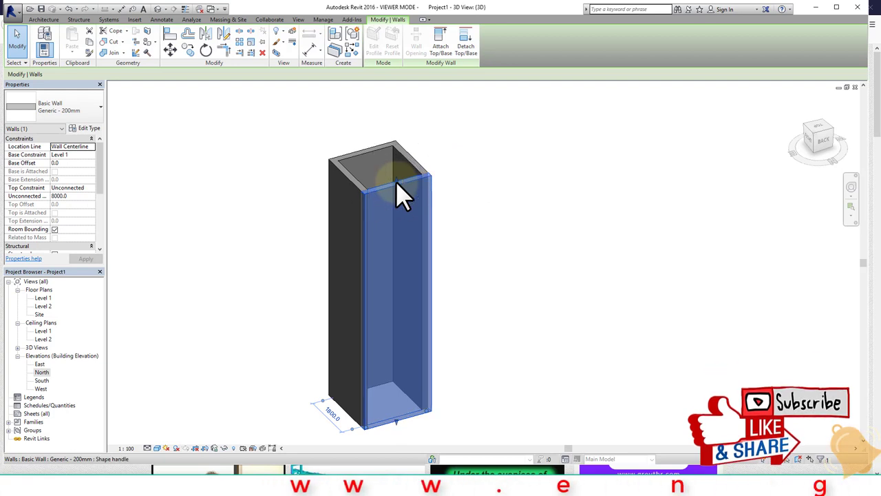
left_click(395, 183)
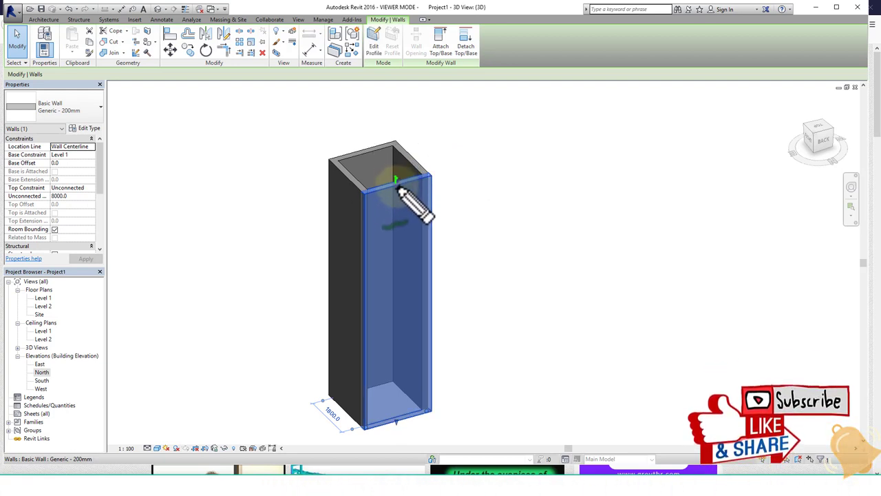
scroll(397, 181, "up", 2)
Drag the front wall's top down to 4552.9 unconnected height, below the other walls
left_click_drag(394, 182, 397, 273)
middle_click_drag(466, 262, 477, 255, "shift")
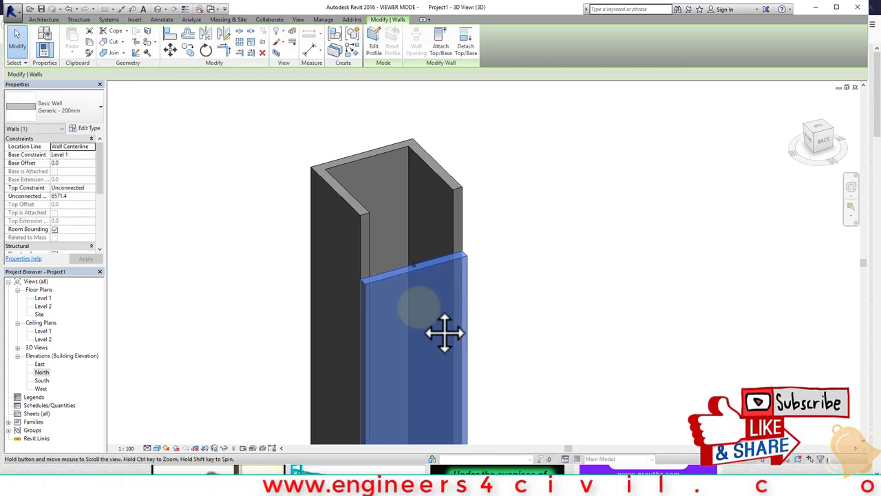
middle_click_drag(445, 334, 410, 236)
scroll(410, 237, "down", 3)
left_click_drag(399, 201, 405, 263)
left_click(548, 245)
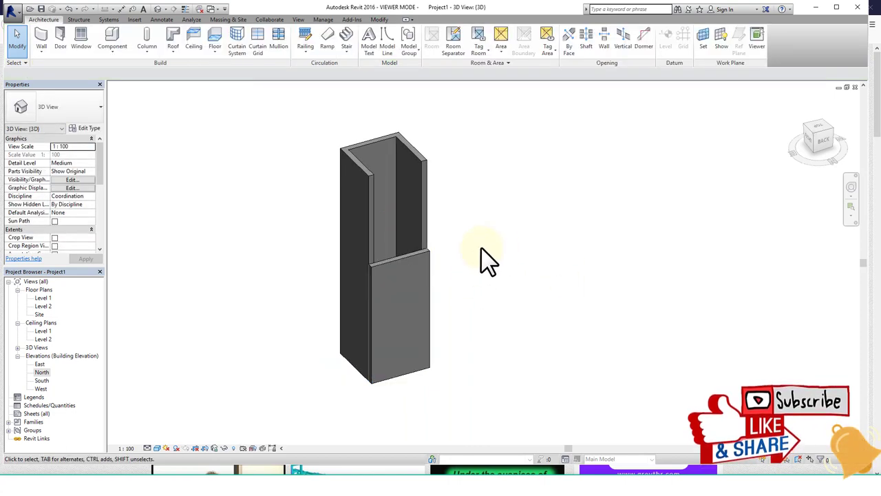
left_click(398, 259)
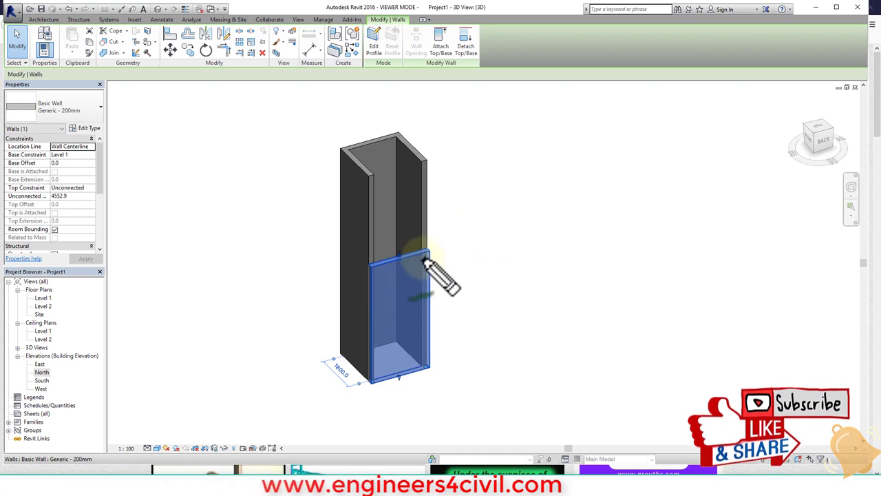
mouse_move(369, 270)
left_mouse_down()
mouse_move(419, 358)
mouse_move(394, 252)
mouse_move(244, 284)
mouse_move(126, 200)
mouse_move(130, 214)
left_mouse_up()
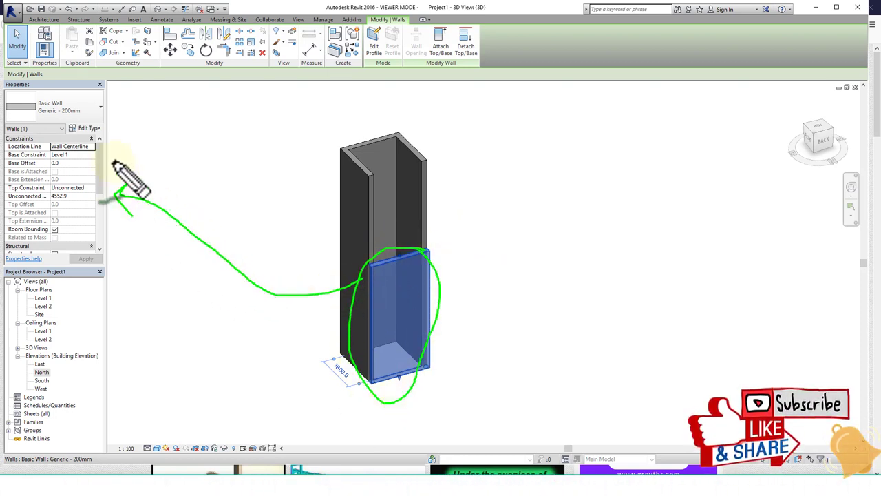
mouse_move(131, 90)
left_mouse_down()
mouse_move(132, 236)
mouse_move(108, 264)
left_mouse_up()
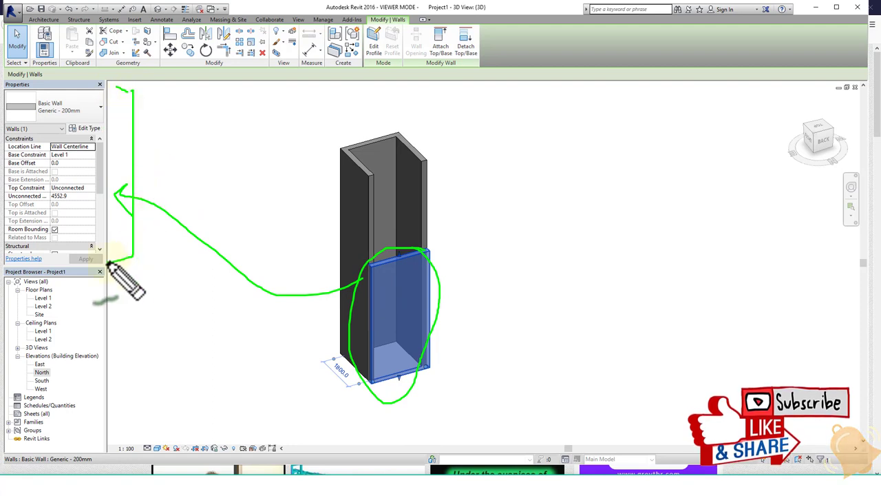
key("Escape")
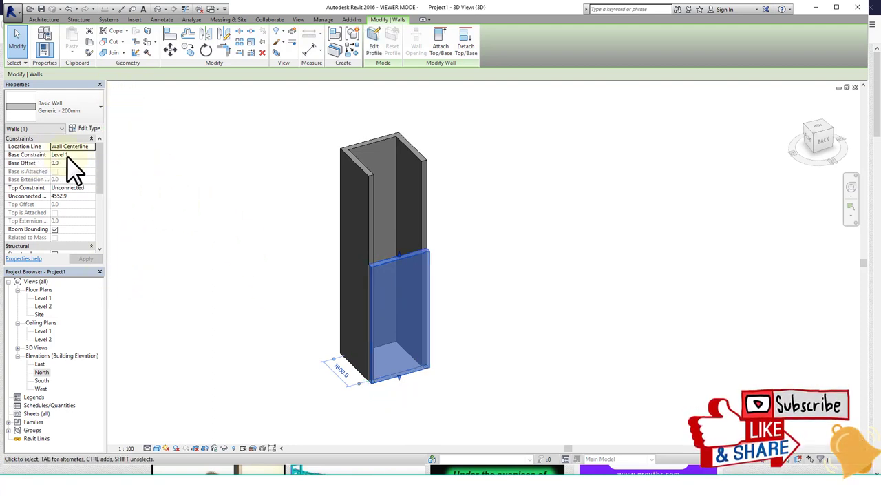
key("ctrl+2")
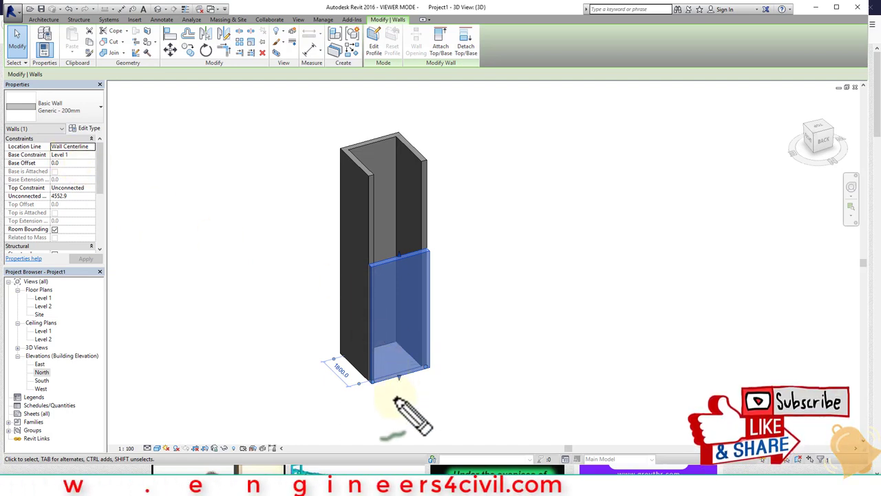
mouse_move(348, 389)
left_mouse_down()
mouse_move(499, 355)
mouse_move(525, 363)
left_mouse_up()
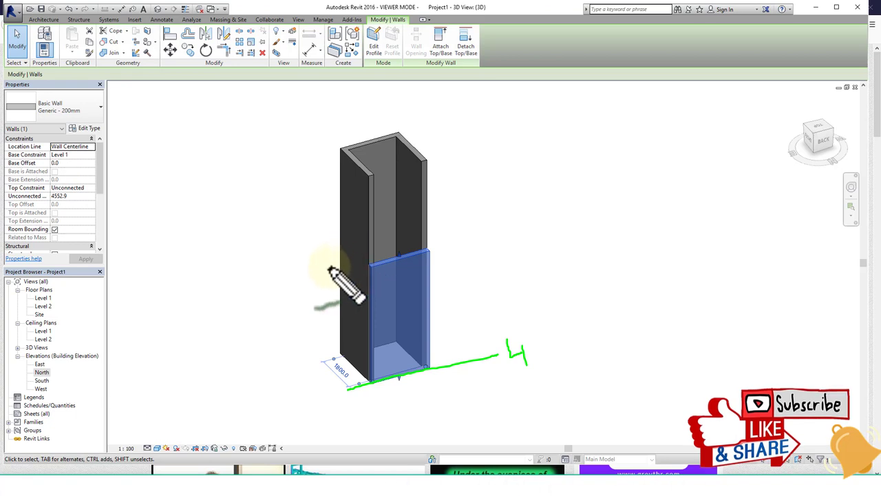
mouse_move(275, 269)
left_mouse_down()
mouse_move(532, 201)
mouse_move(575, 219)
left_mouse_up()
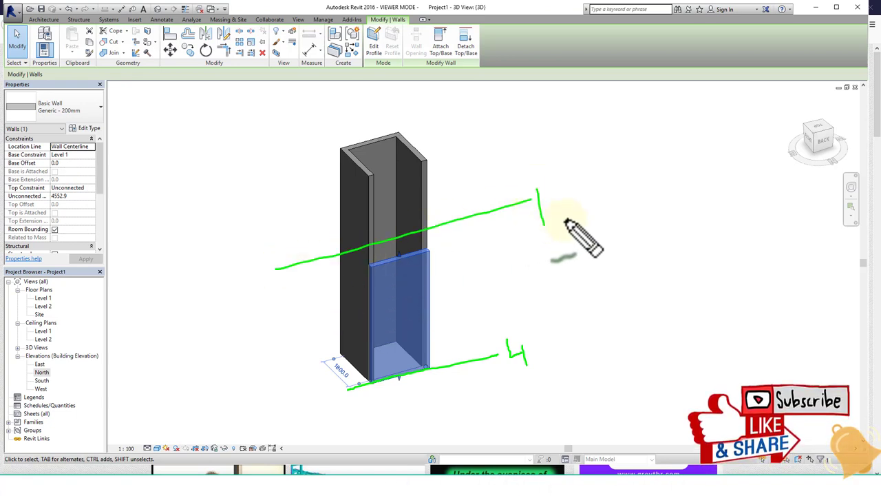
mouse_move(625, 208)
left_mouse_down()
mouse_move(582, 212)
mouse_move(586, 197)
left_mouse_up()
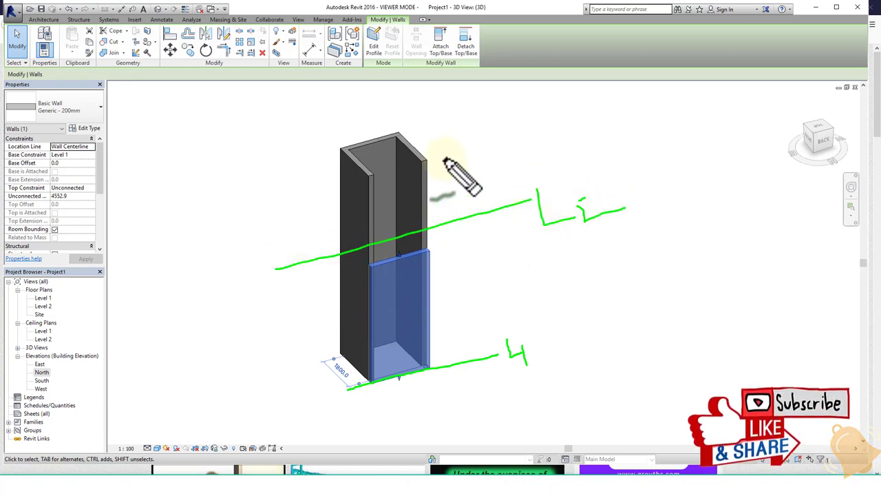
left_click_drag(453, 222, 440, 157)
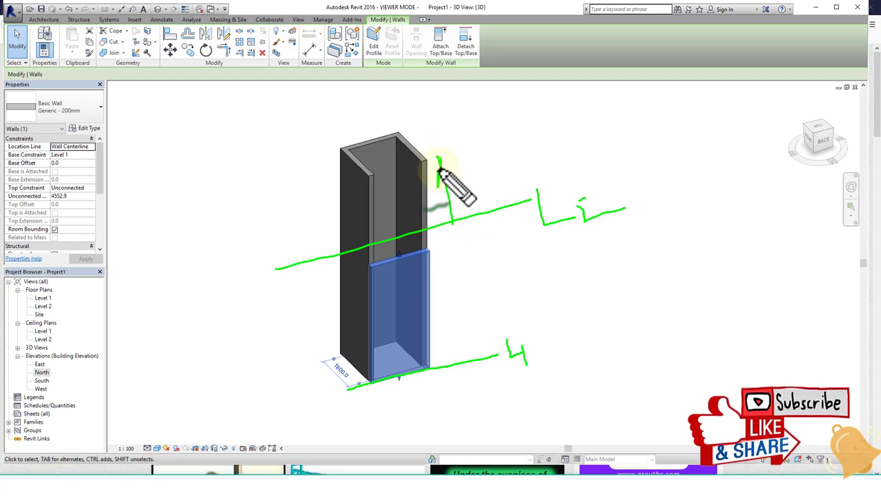
key("Escape")
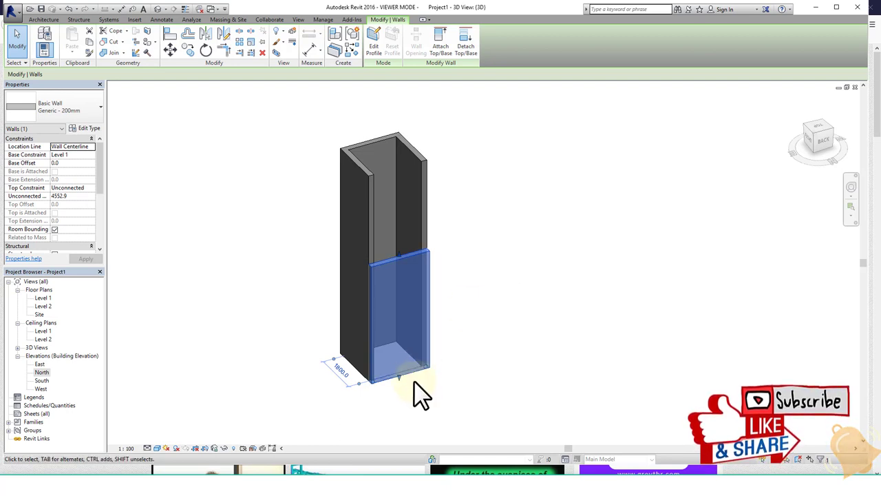
Give the front wall a 500 base offset above Level 1 and check it in North elevation
left_click(65, 163)
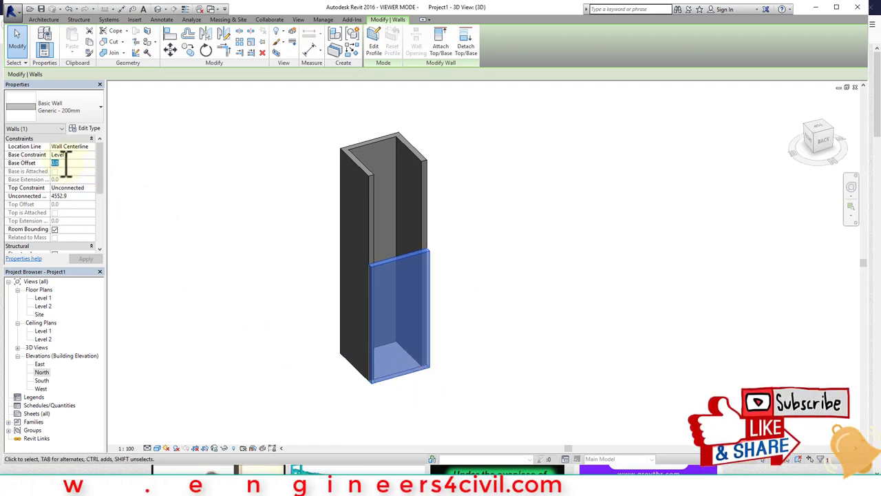
type("50")
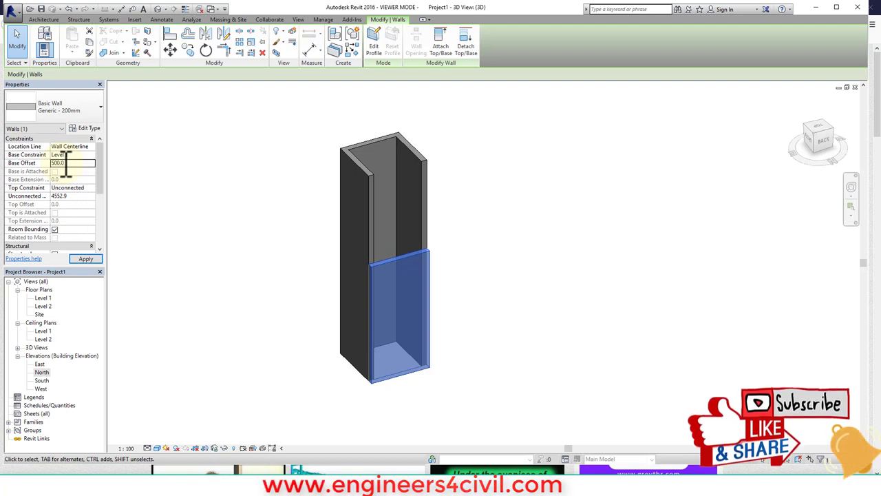
double_click(40, 372)
left_click(434, 372)
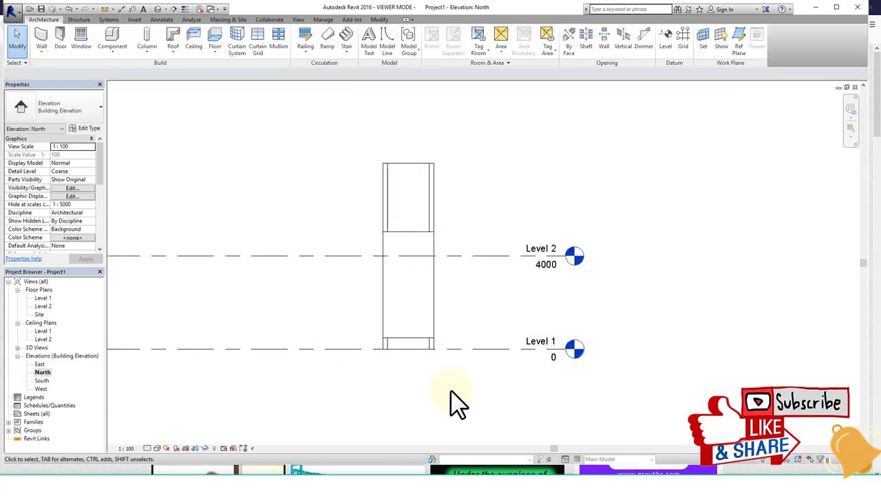
scroll(428, 378, "up", 1)
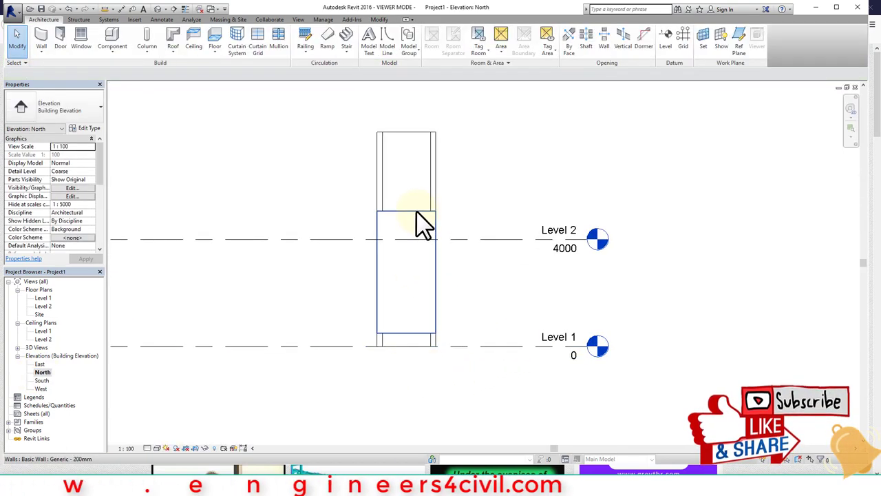
Back in the 3D view, reset the lower front wall's base offset to 0
left_click(157, 10)
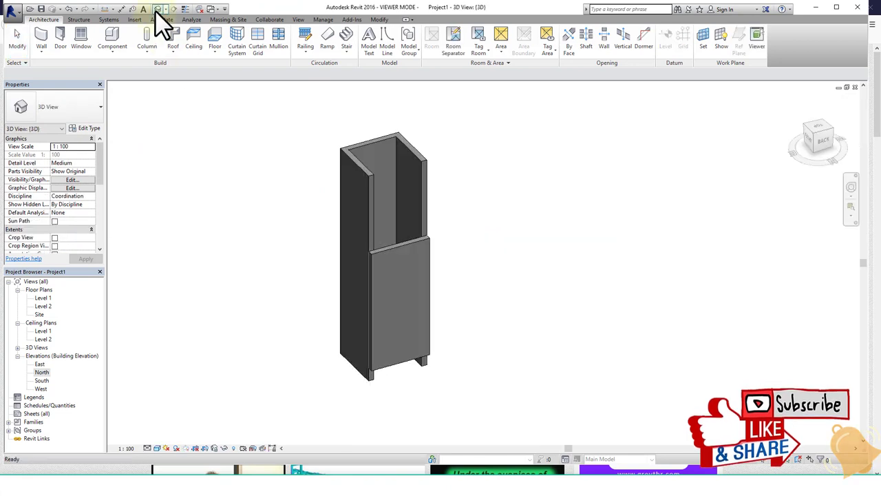
left_click(410, 244)
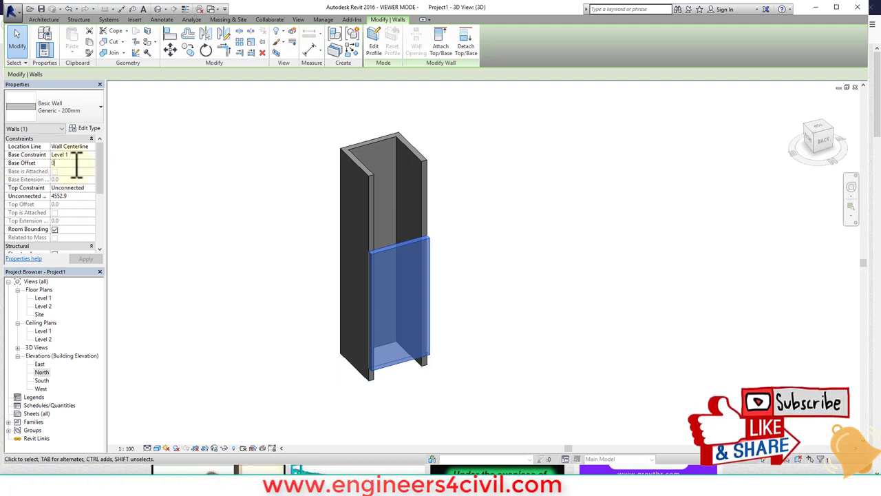
left_click(173, 230)
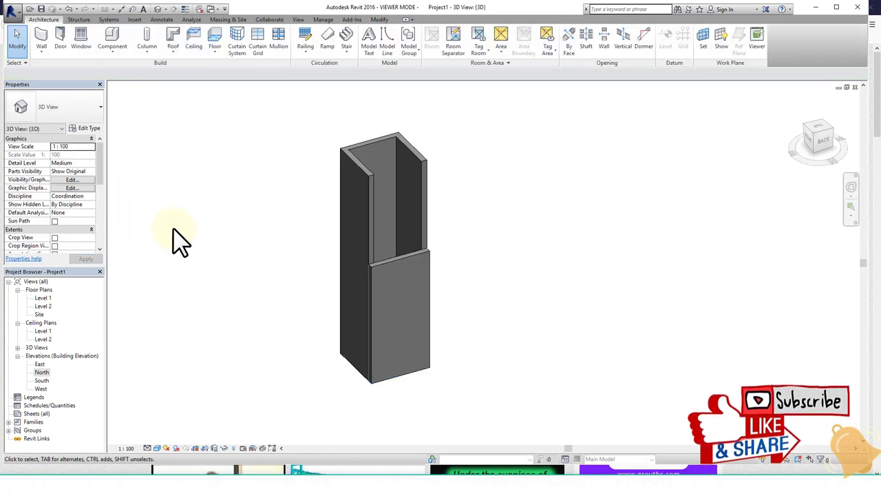
left_click(41, 35)
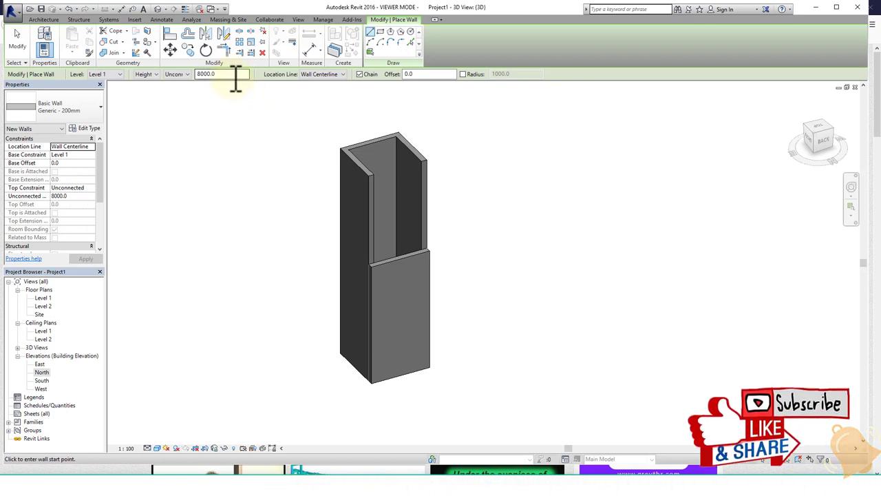
Set the front wall's and the left wall's unconnected height to 4000
key("Escape")
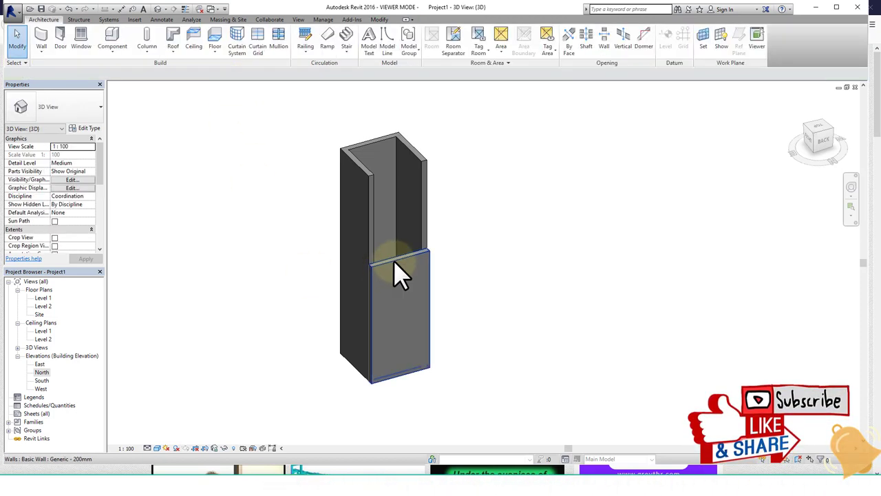
left_click(402, 272)
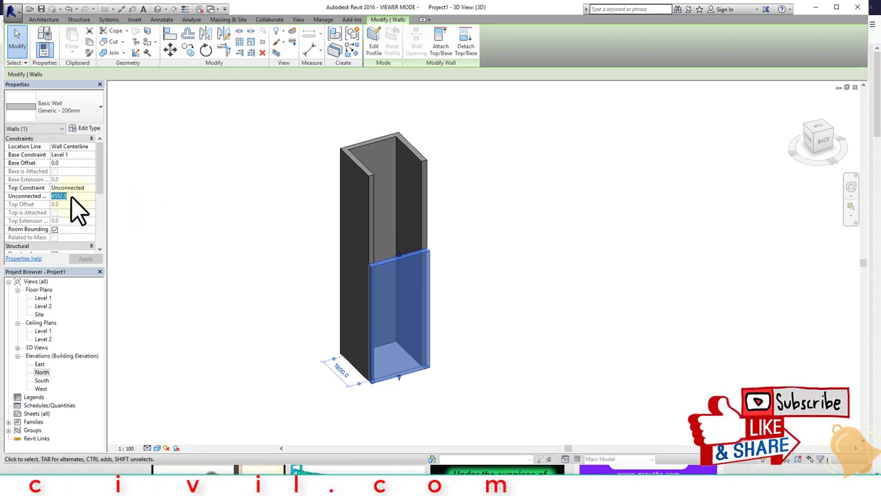
left_click_drag(71, 197, 30, 198)
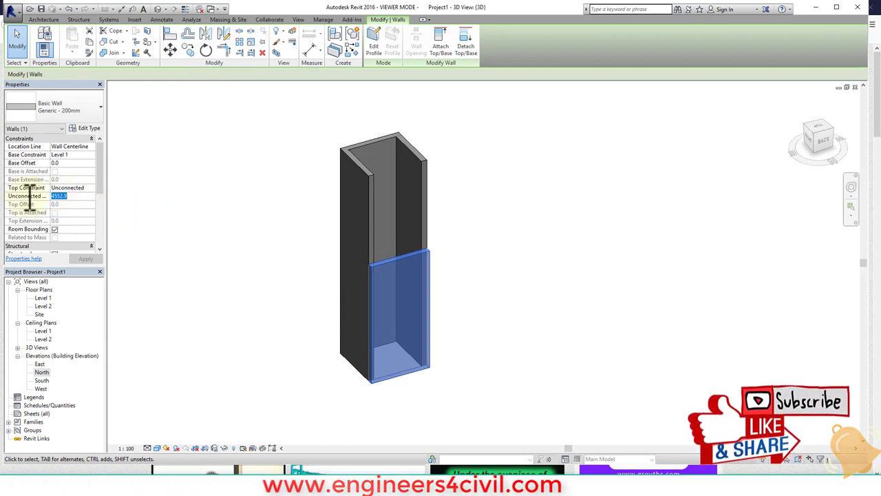
type("4000")
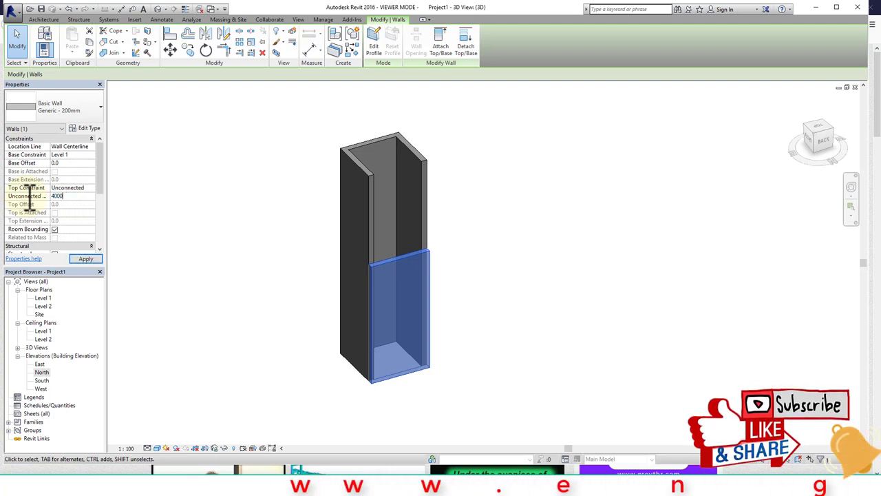
left_click(192, 239)
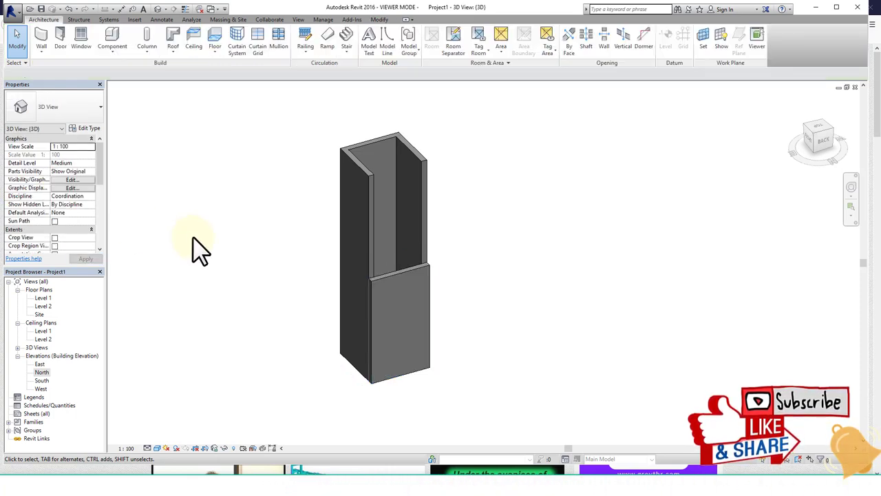
left_click(359, 179)
left_click(75, 196)
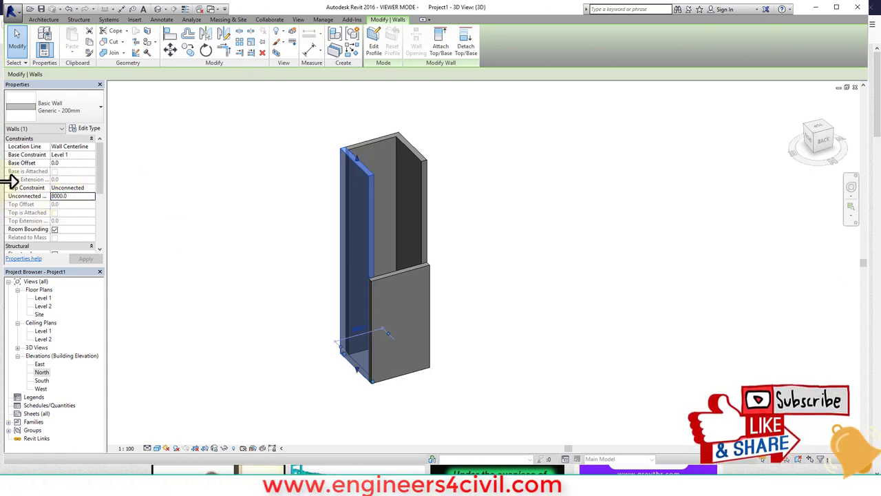
left_click_drag(78, 197, 53, 197)
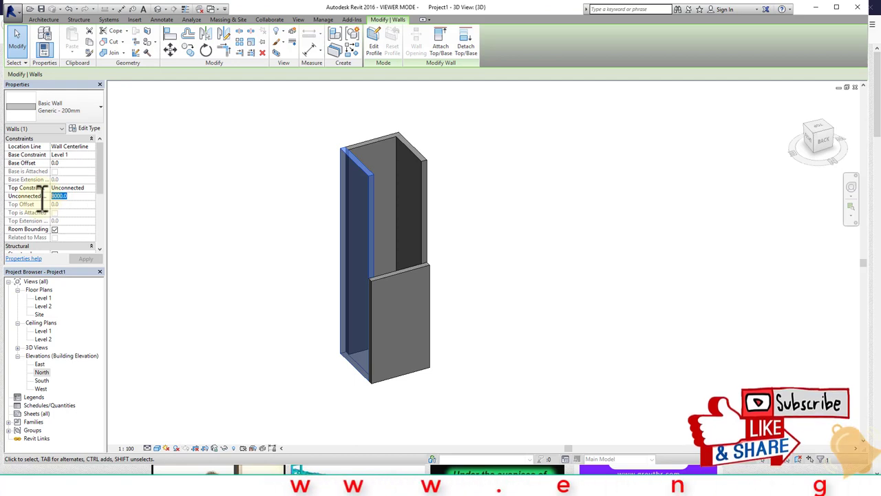
type("40")
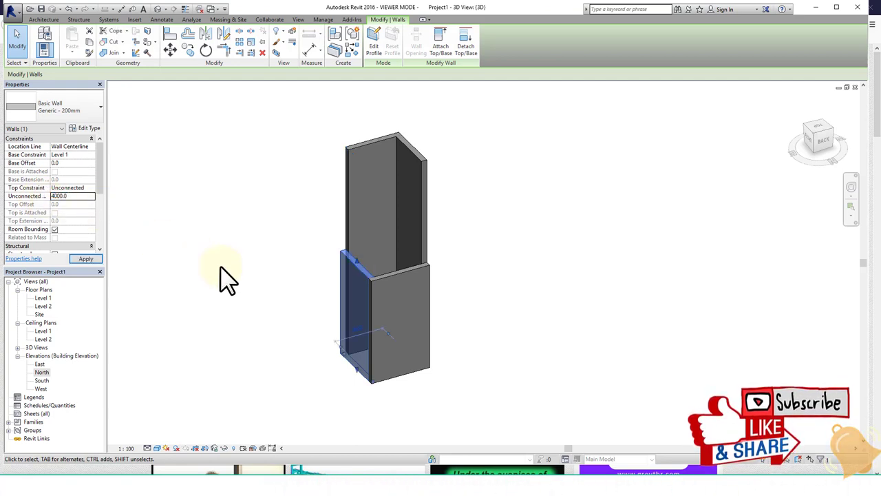
left_click(220, 267)
Try tying the tall wall's top constraint to a level, then cancel the resulting error
left_click(371, 143)
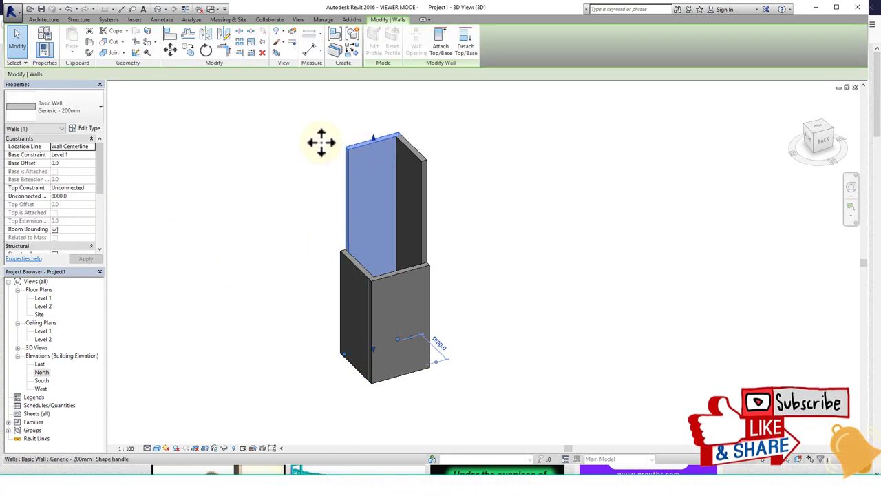
left_click(90, 188)
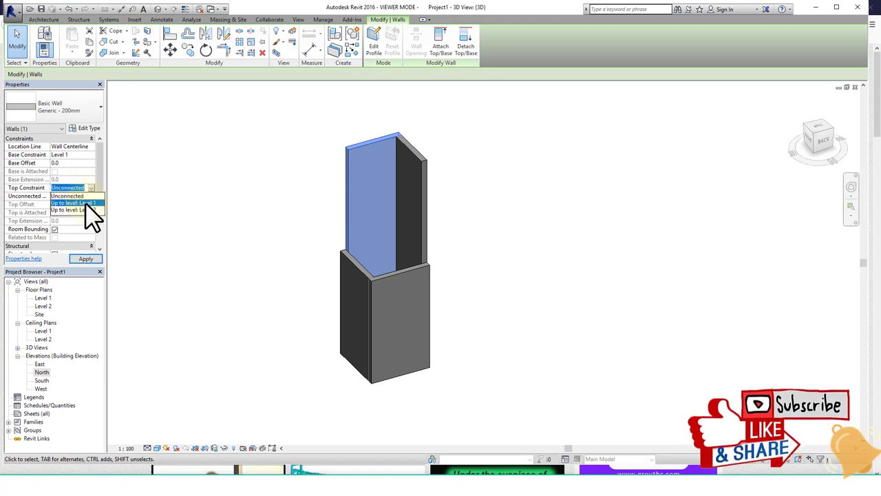
left_click(88, 204)
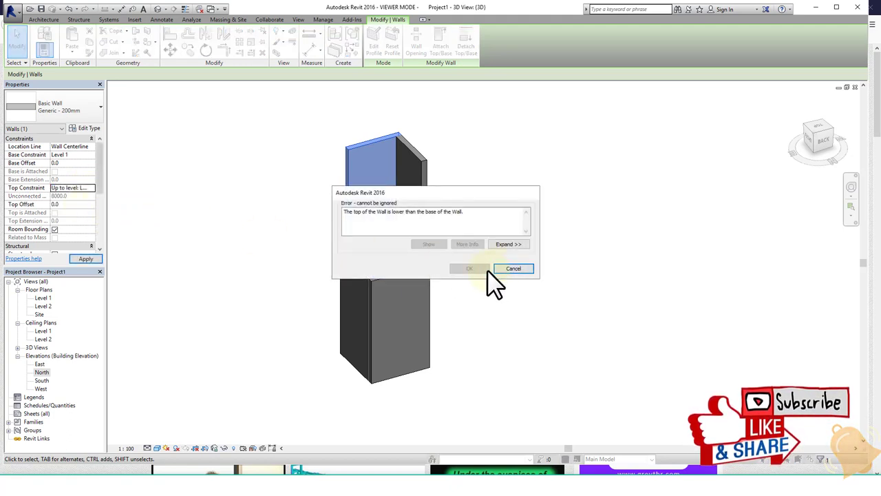
left_click(457, 211)
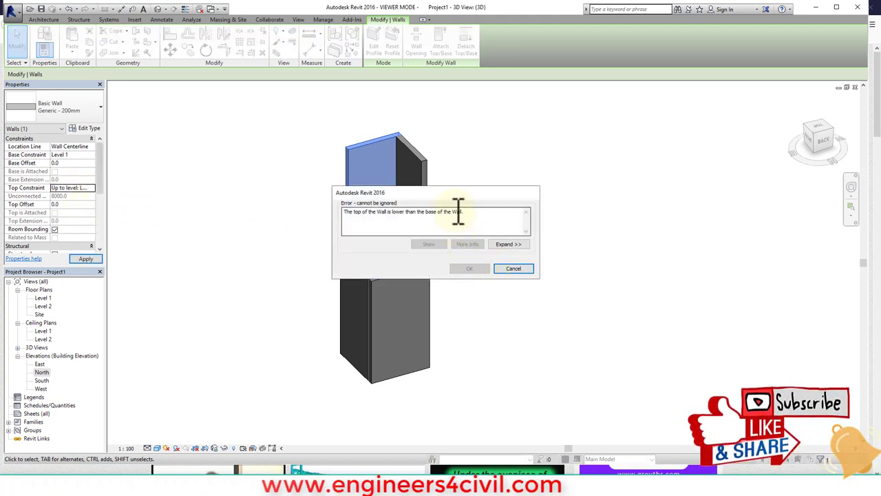
left_click(510, 244)
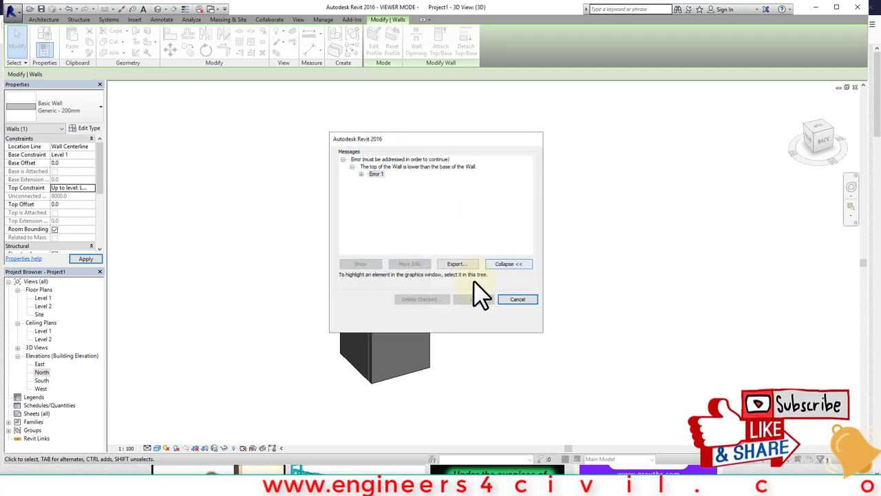
left_click(515, 300)
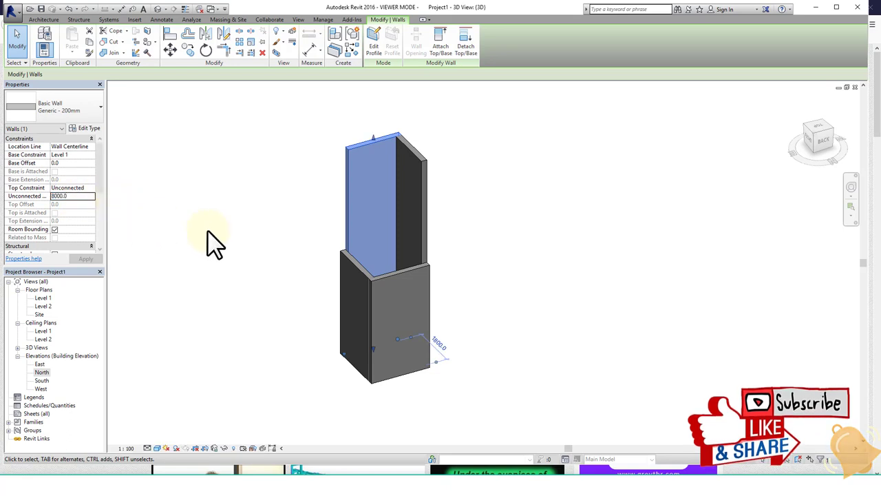
Lower the tall wall's unconnected height from 8000 to 4000 and apply it
left_click(246, 212)
left_click(369, 141)
type("4000")
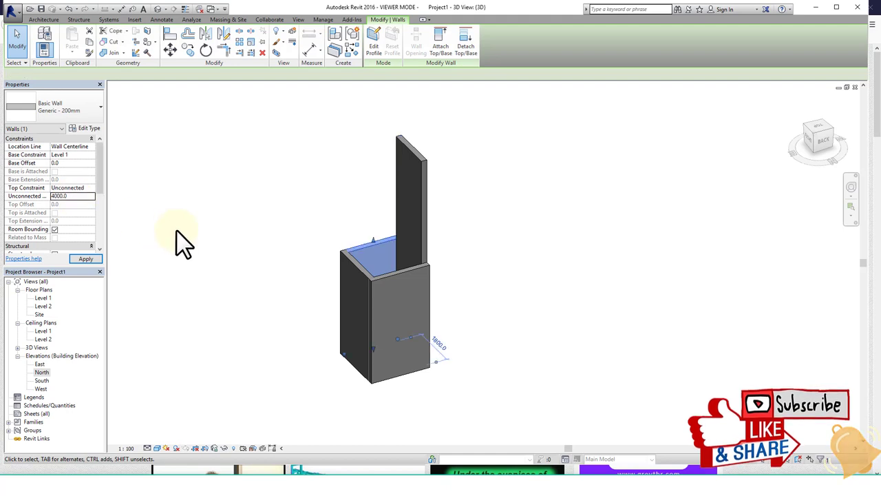
left_click(177, 242)
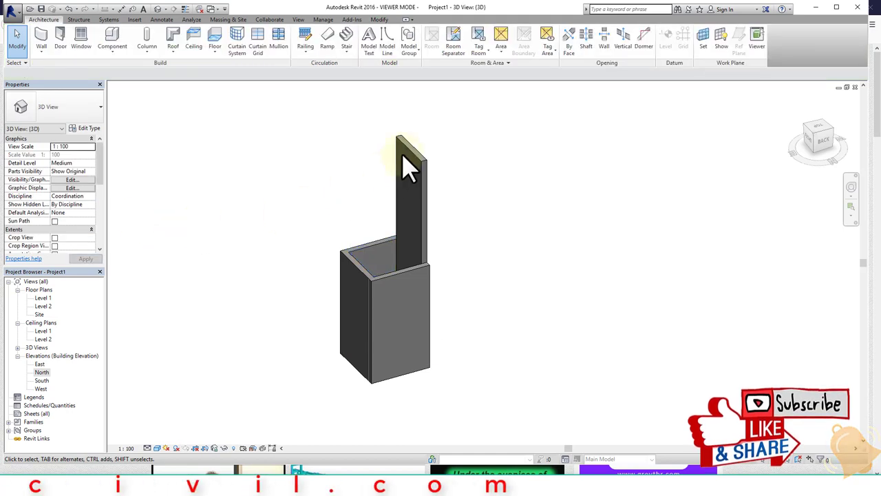
left_click(415, 153)
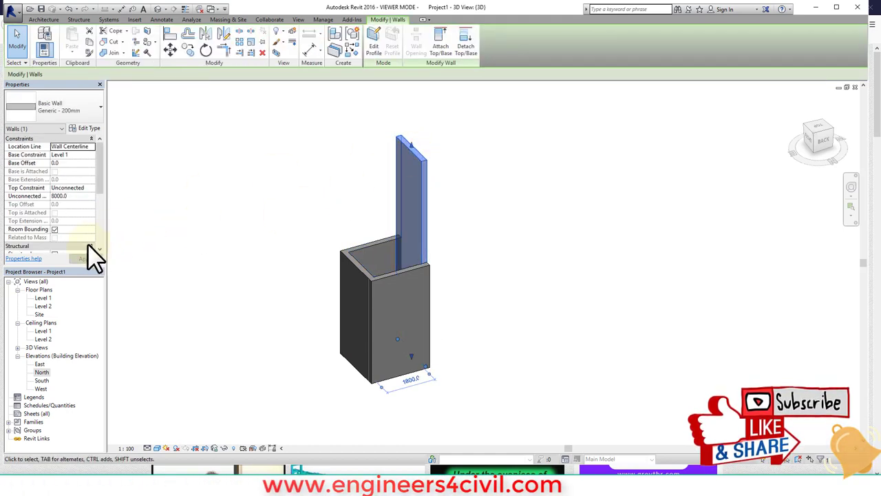
left_click_drag(71, 197, 43, 197)
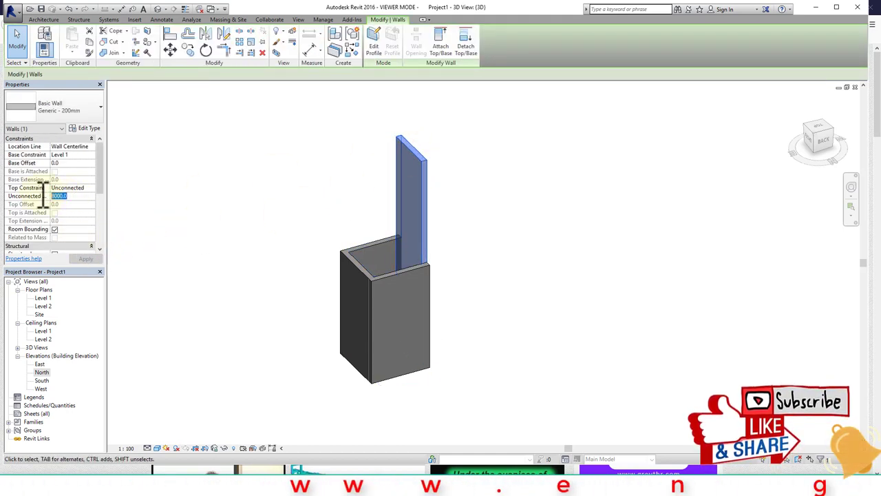
type("4")
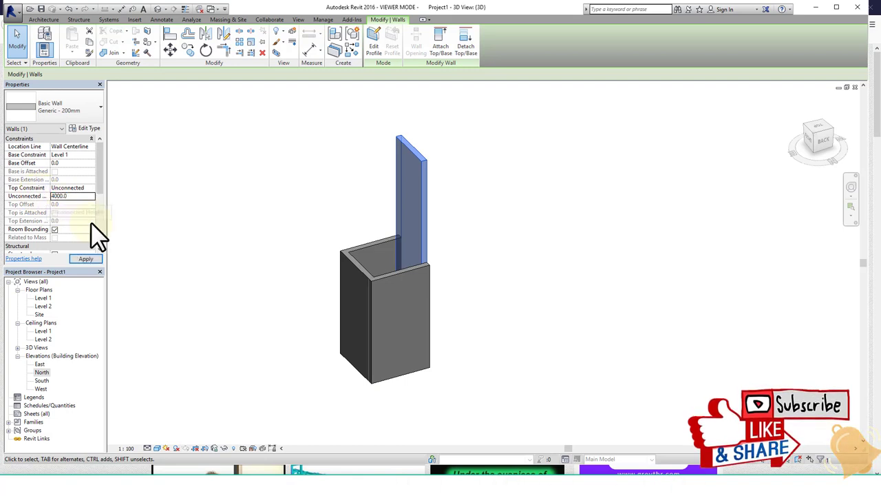
left_click(272, 352)
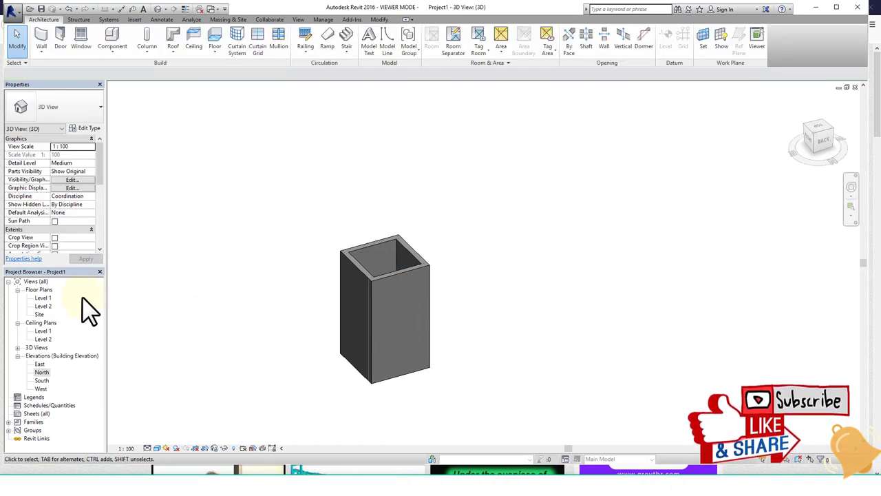
Open the Level 1 floor plan and pan to empty space beside the box
left_click(44, 298)
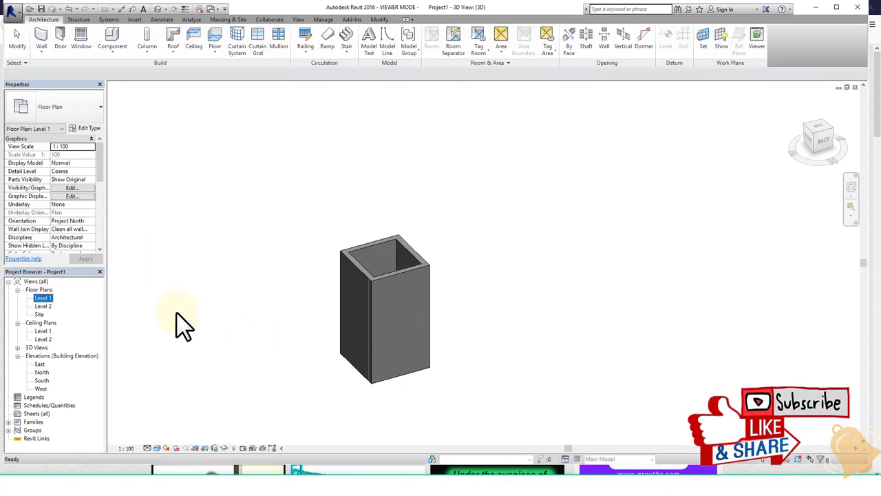
double_click(41, 302)
middle_click_drag(521, 269, 474, 285)
scroll(474, 285, "down", 1)
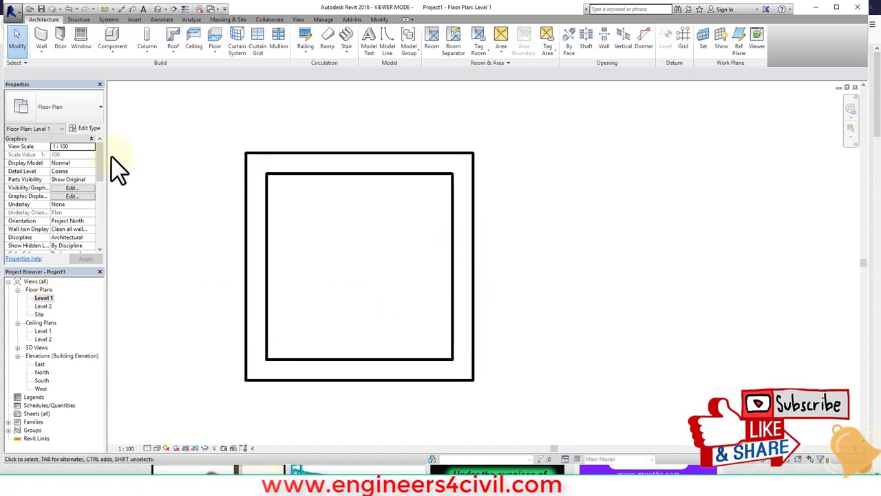
Draw a closed rectangle of walls rising to Level 2, then view it in 3D
left_click(34, 33)
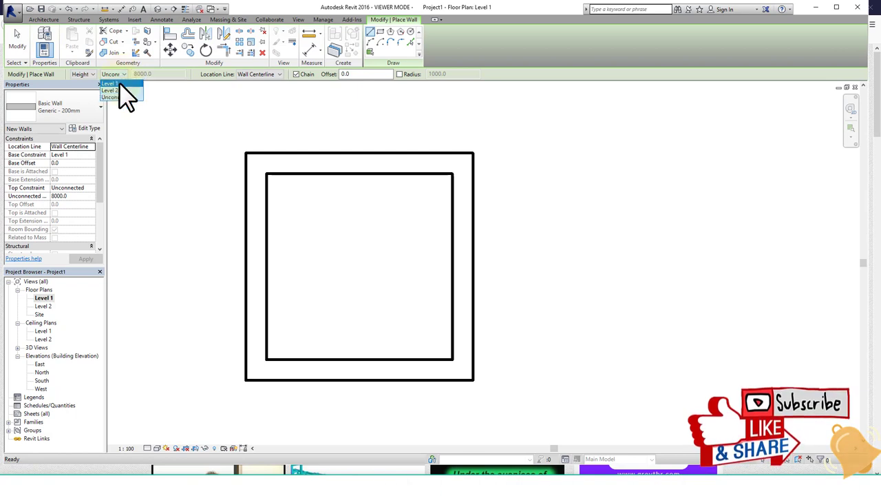
left_click(116, 88)
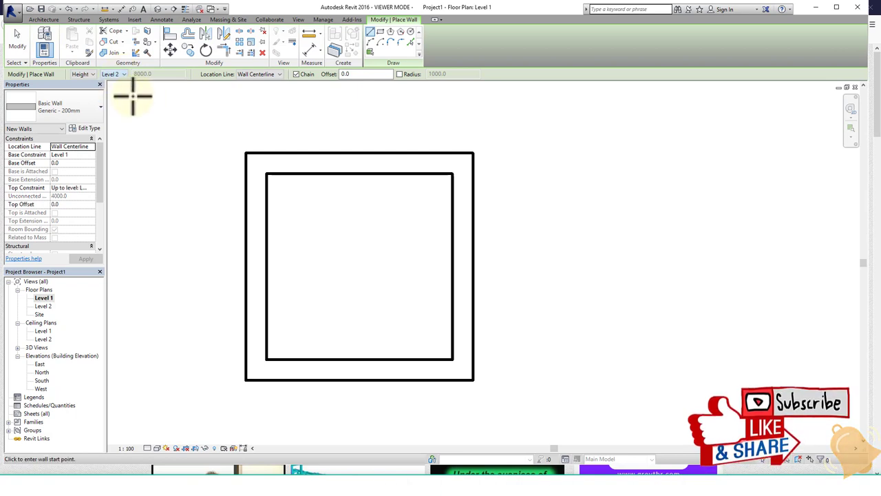
left_click(541, 153)
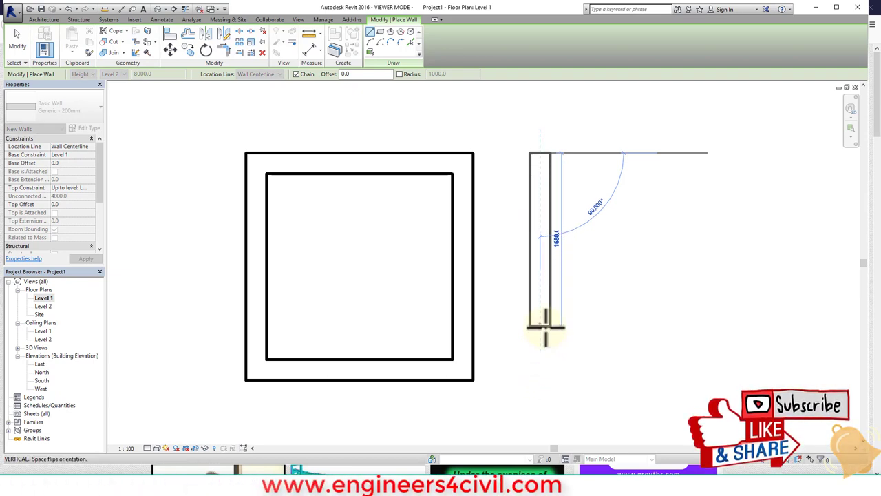
left_click(541, 320)
left_click(702, 320)
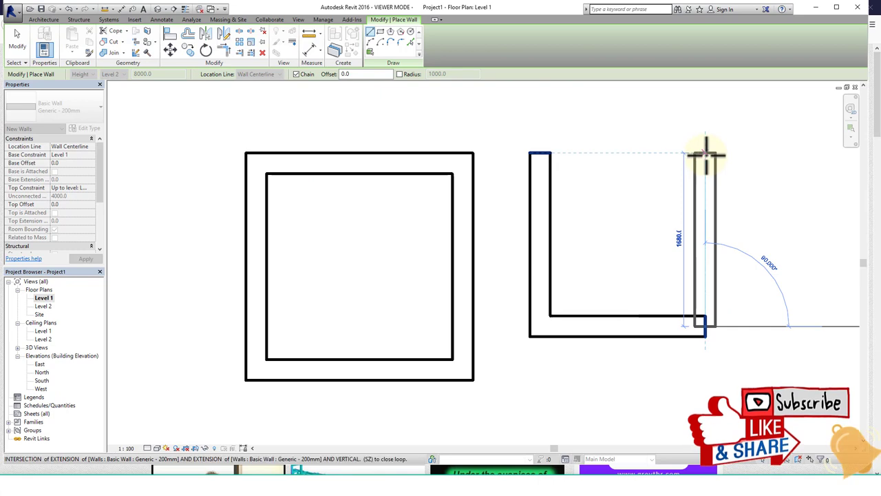
left_click(705, 152)
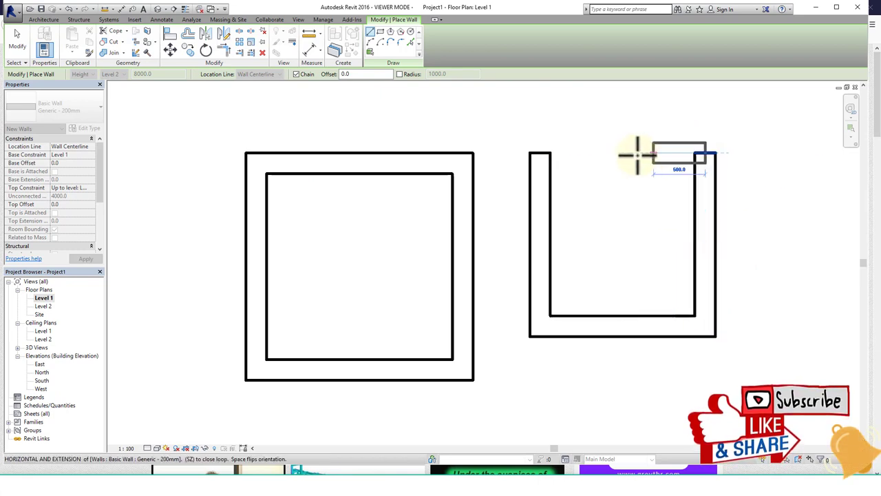
left_click(537, 153)
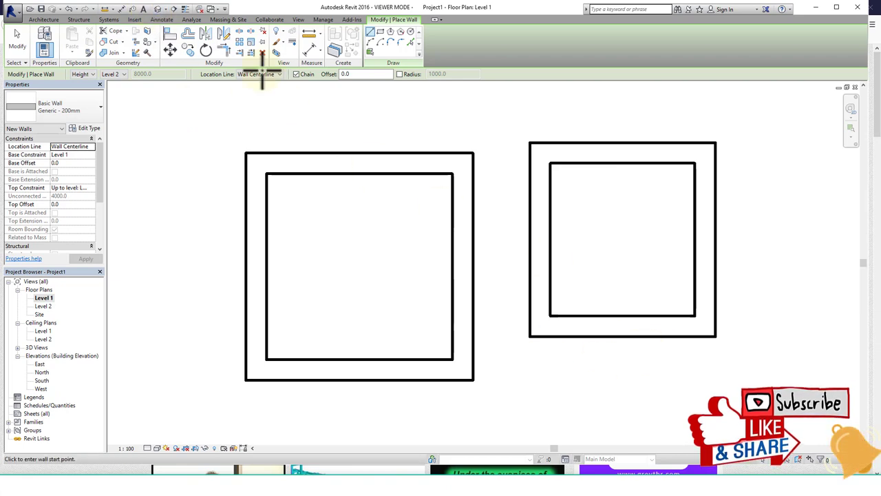
left_click(157, 10)
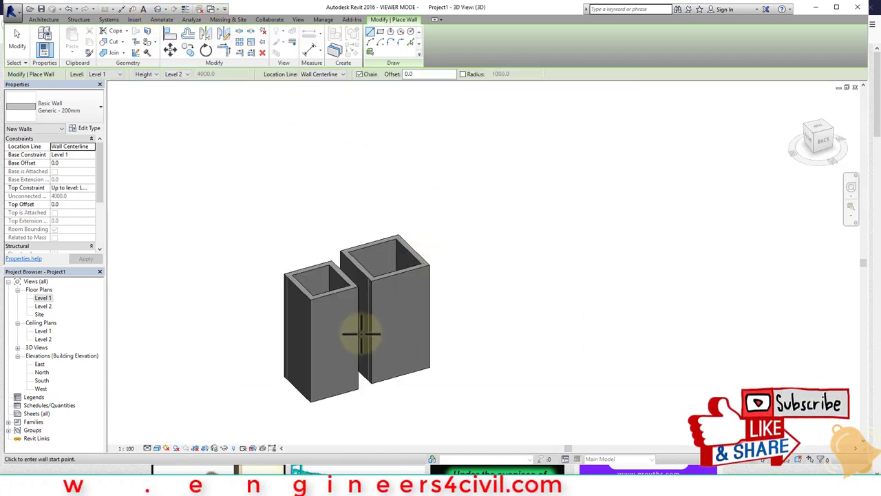
Open the North building elevation showing both enclosures between Level 1 and Level 2
middle_click_drag(379, 358, 472, 321)
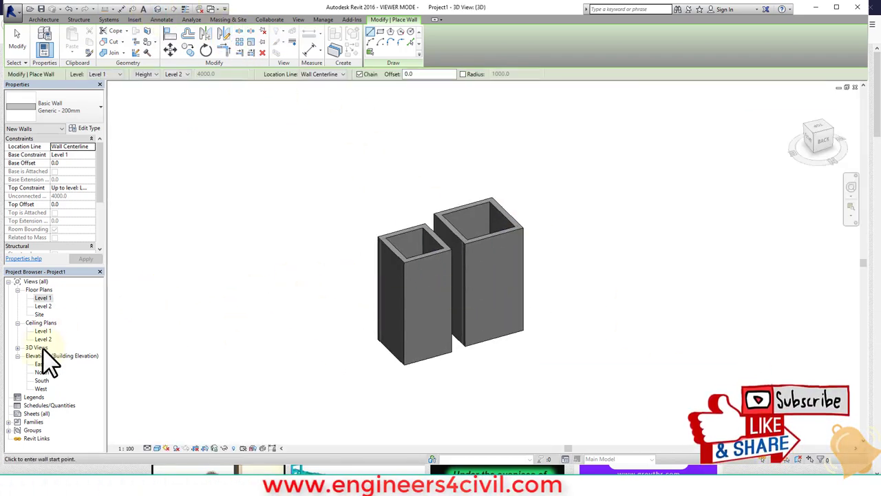
left_click(40, 372)
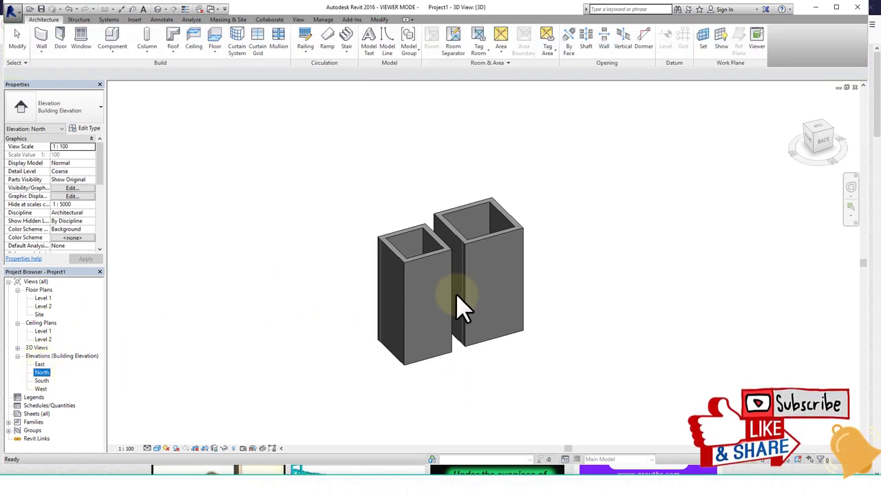
double_click(40, 373)
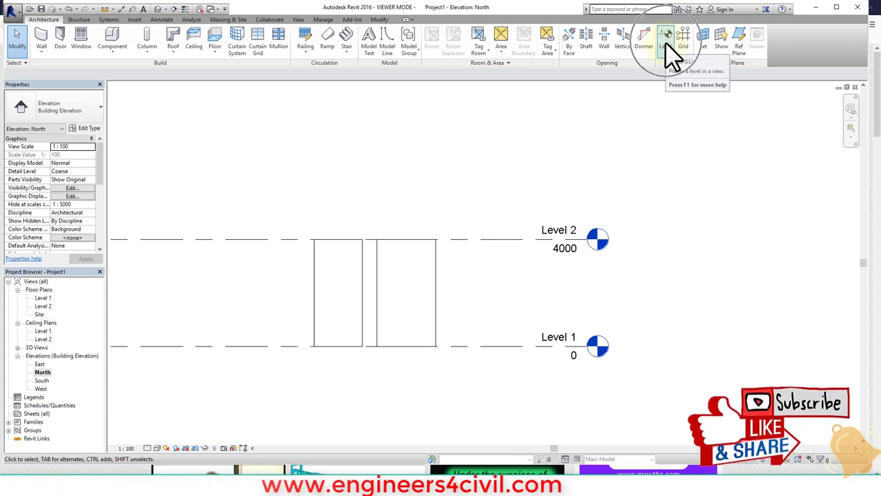
Create Level 3 at 7500 by picking the Level 2 line with a 3500 offset
key("l")
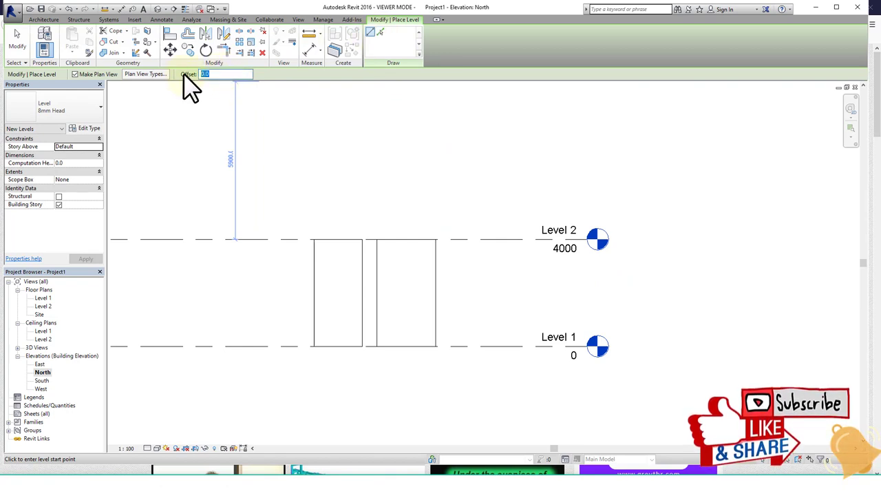
type("500")
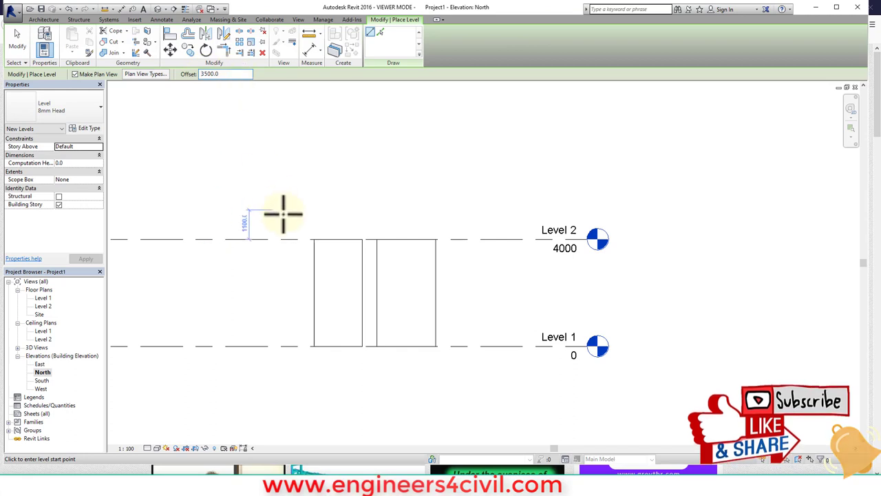
left_click(381, 33)
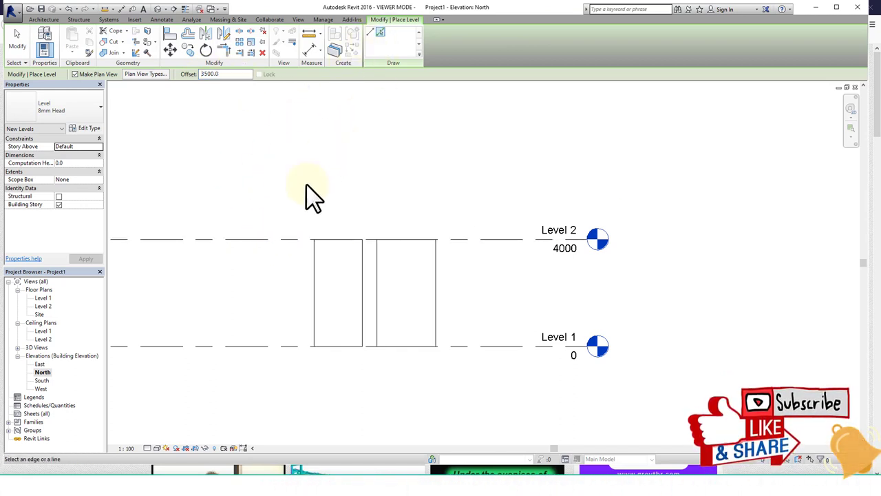
left_click(290, 241)
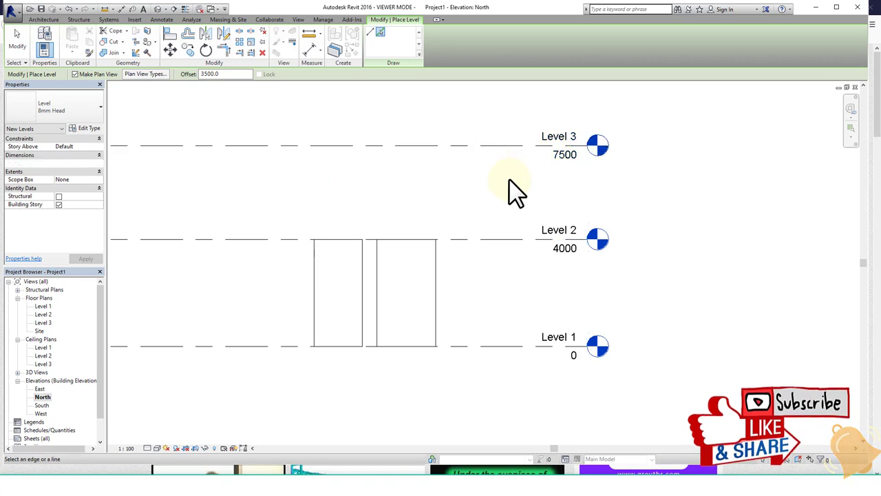
key("Escape")
key("Escape")
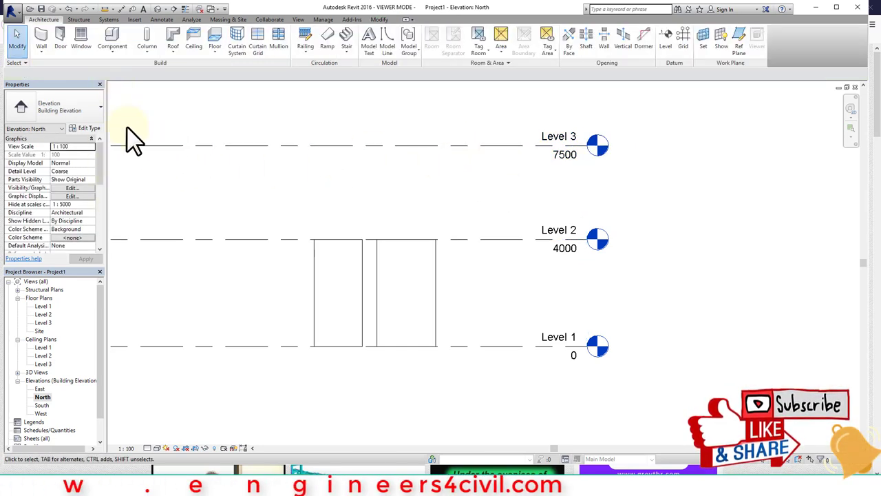
middle_click_drag(280, 214, 354, 220)
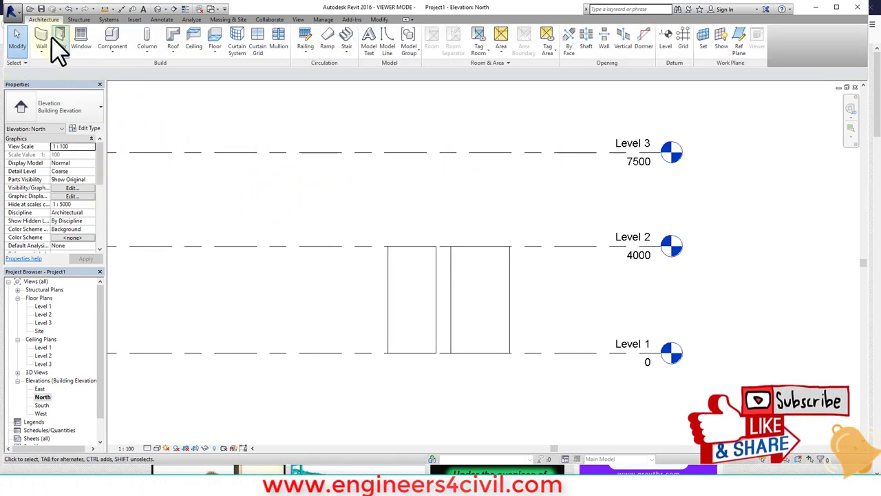
On the Level 1 plan, start walls set to rise up to Level 3
double_click(47, 305)
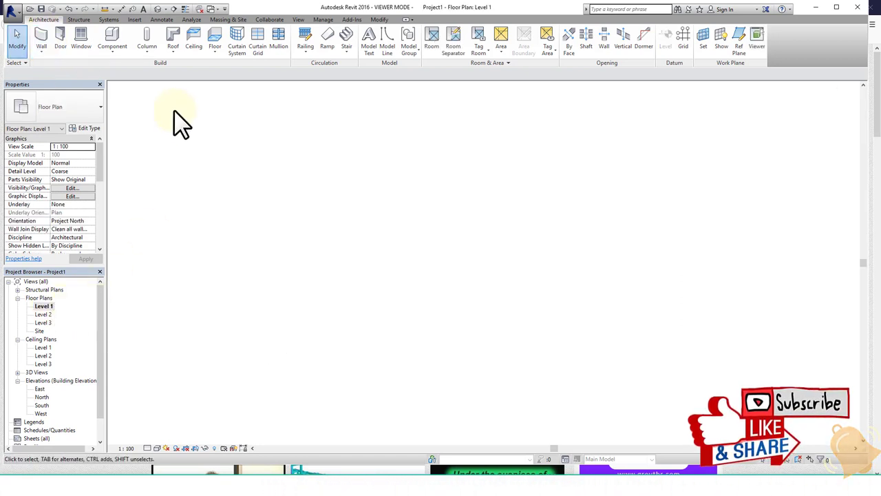
left_click(41, 35)
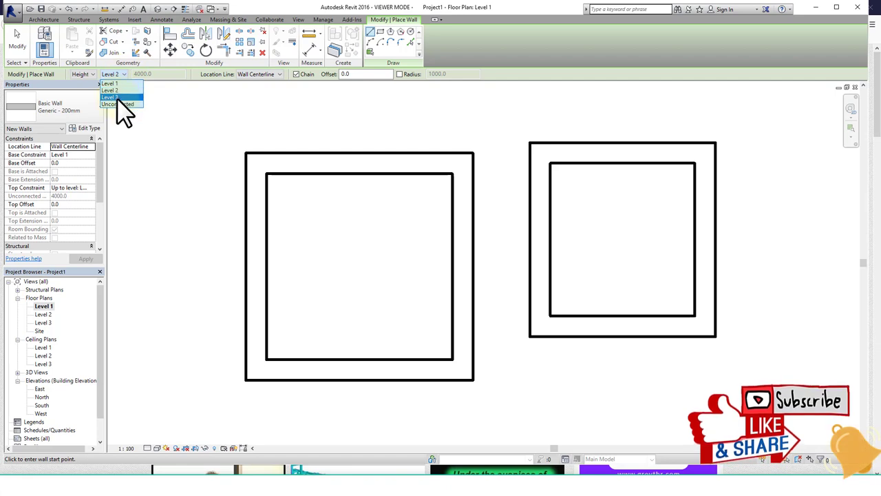
left_click(117, 99)
middle_click_drag(515, 177, 403, 211)
scroll(527, 196, "down", 1)
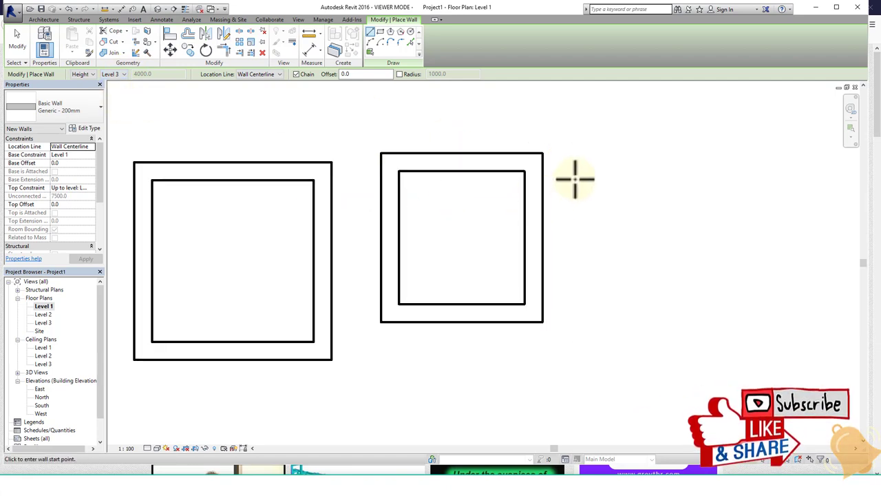
Draw the third square wall enclosure and view all three boxes in 3D
left_click(578, 147)
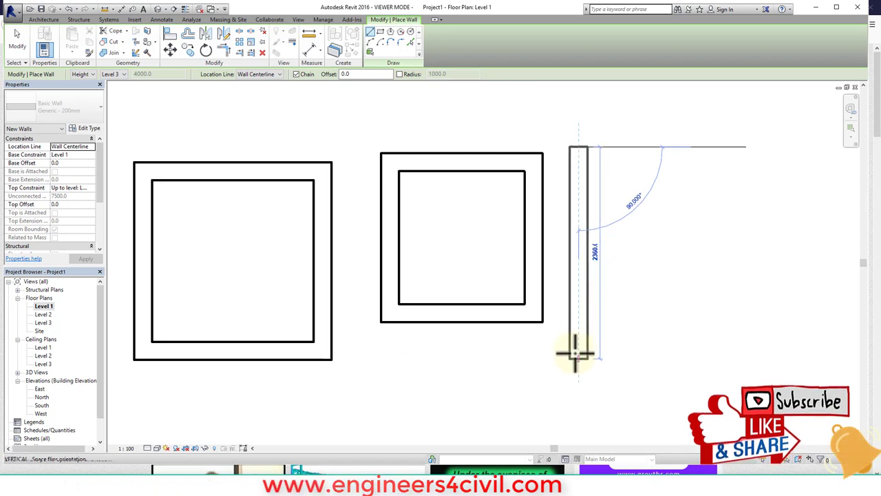
left_click(579, 273)
left_click(701, 273)
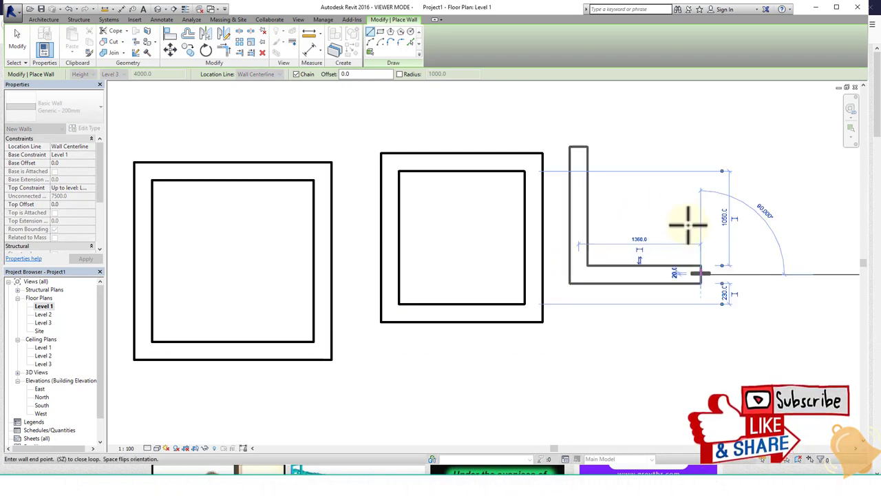
left_click(701, 150)
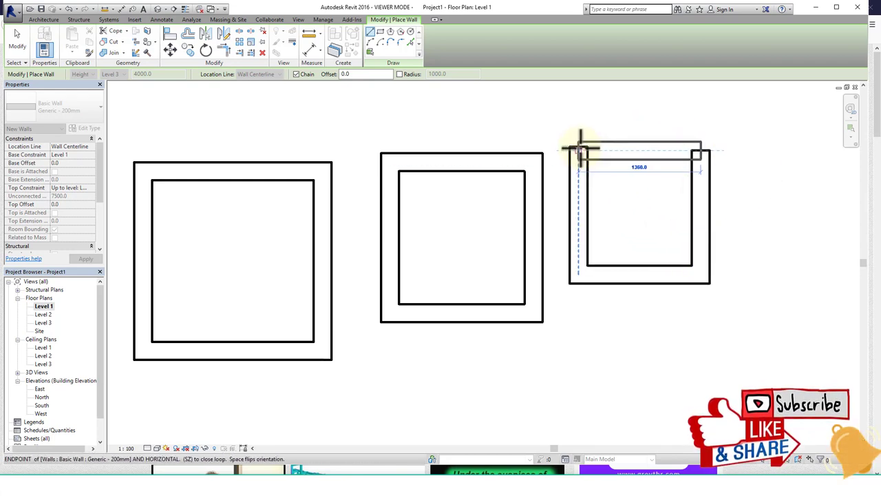
left_click(581, 147)
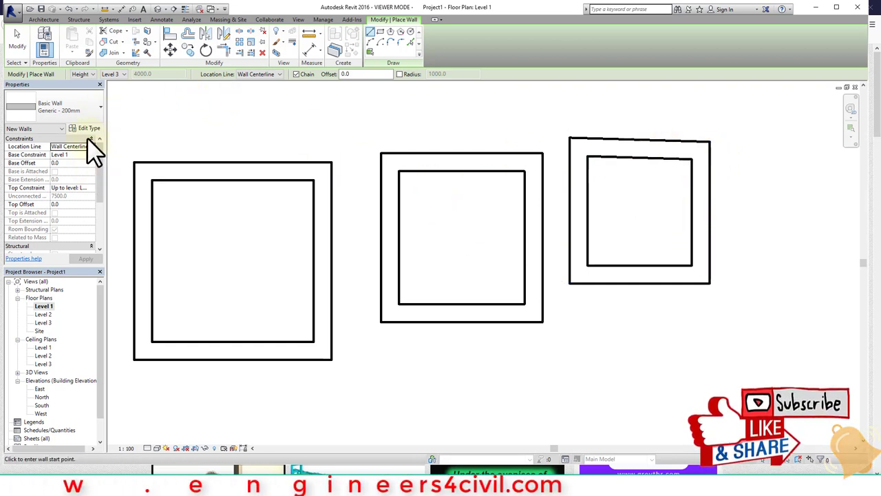
left_click(157, 8)
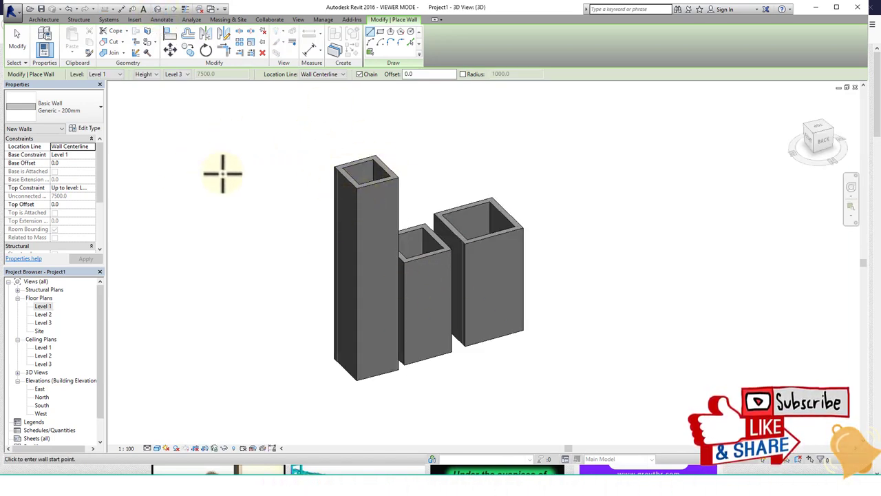
Return to the Level 1 plan and start walls with Location Line set to Wall Centerline
double_click(47, 305)
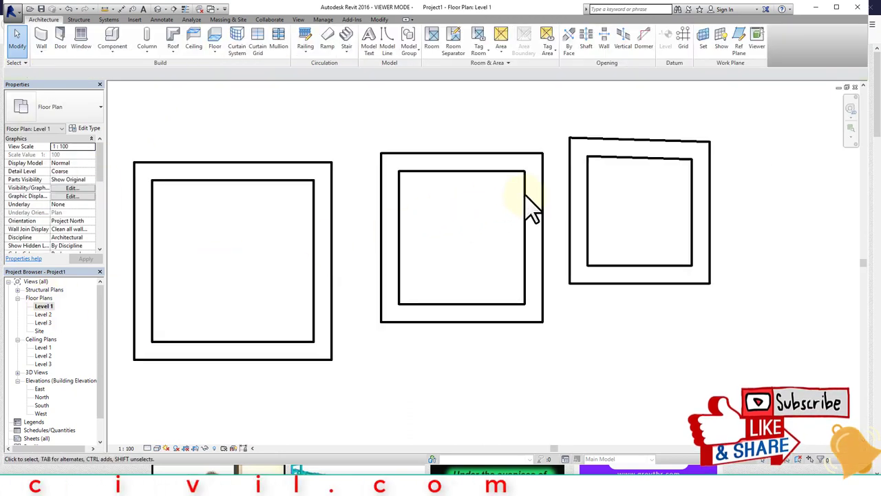
left_click(42, 35)
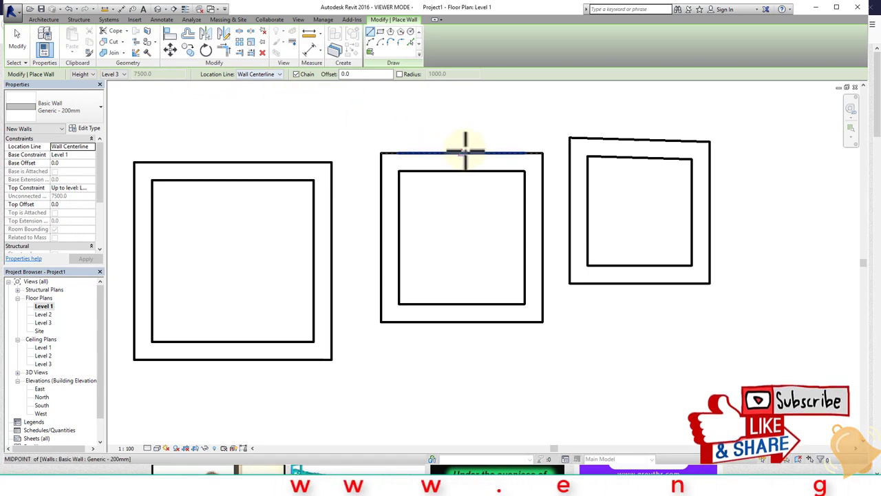
middle_click_drag(491, 176, 504, 229)
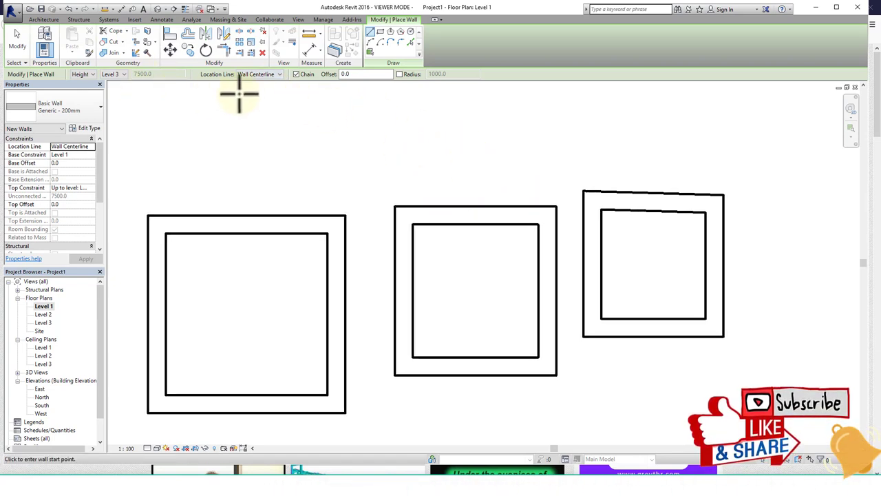
left_click_drag(289, 71, 237, 69)
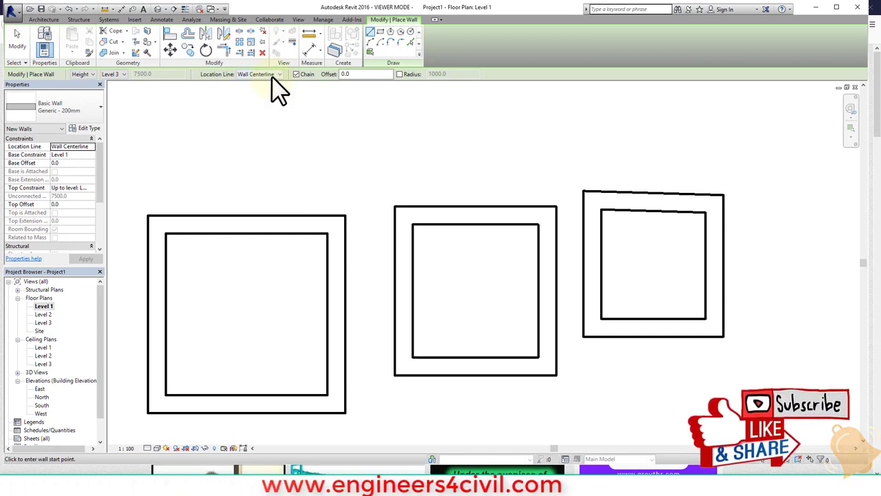
left_click(272, 75)
left_click(272, 76)
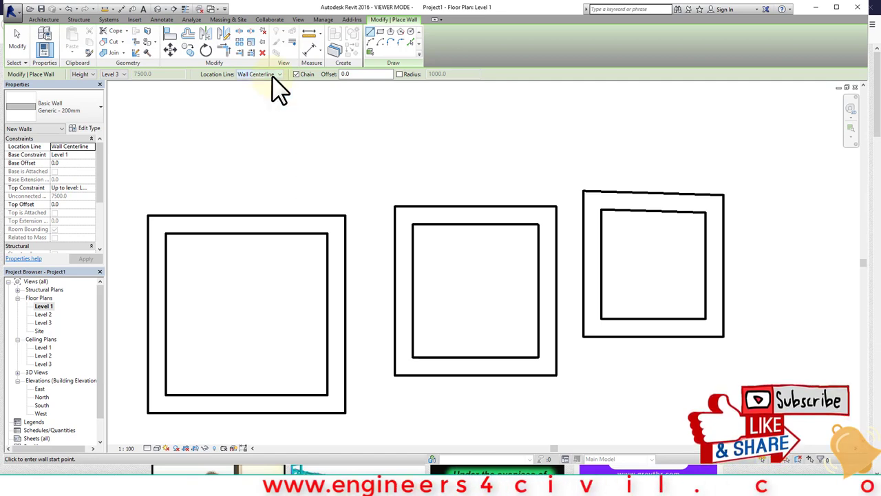
Draw an S-shaped zigzag chain of Generic 200mm walls up to Level 3
left_click(275, 131)
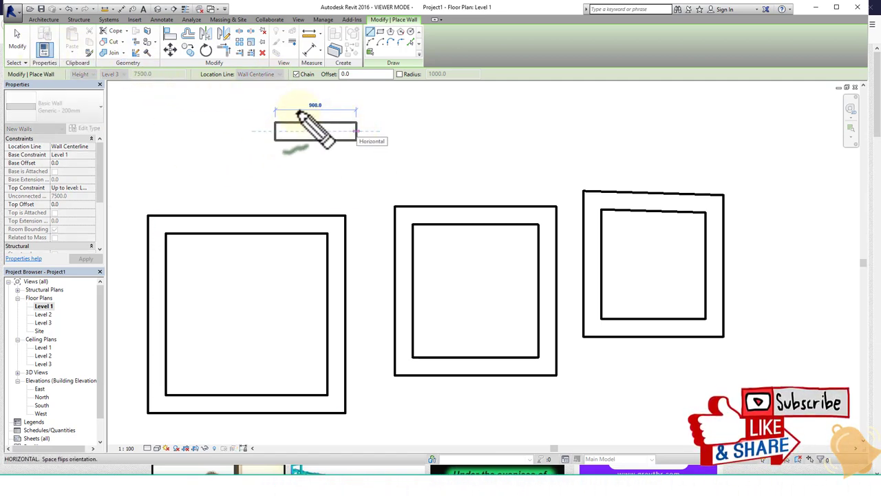
scroll(313, 127, "up", 2)
scroll(324, 131, "up", 2)
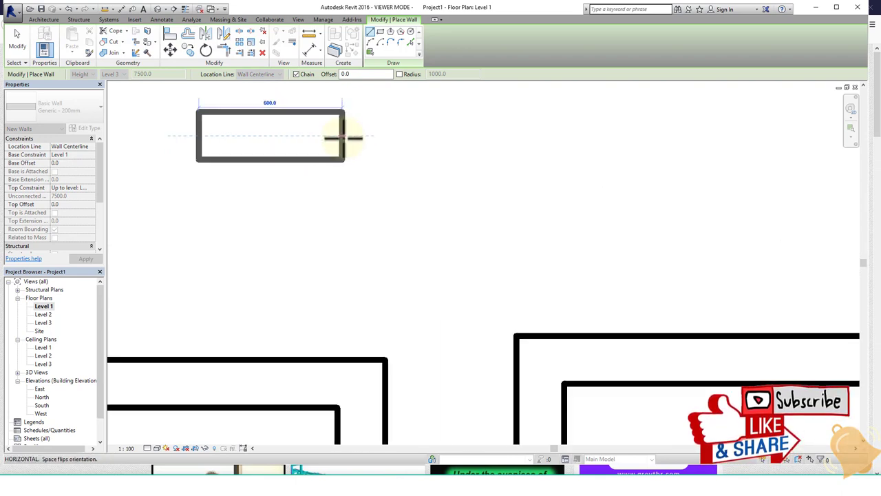
middle_click_drag(394, 190, 450, 285)
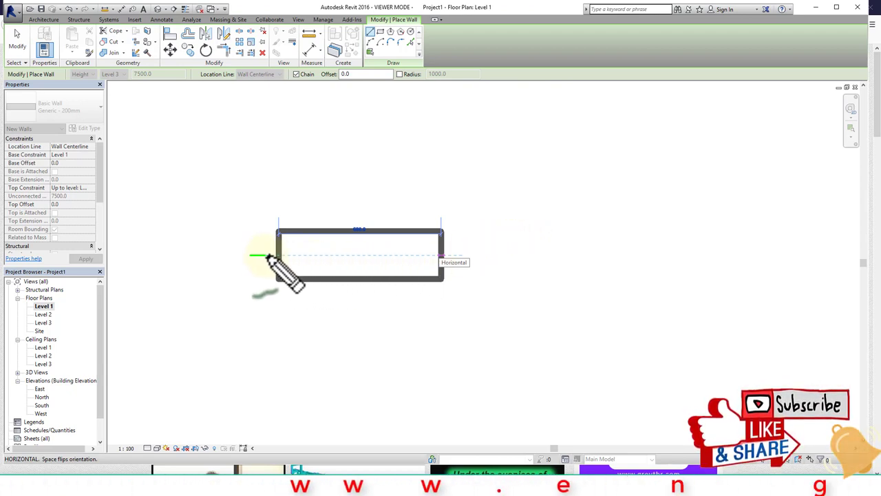
left_click_drag(250, 255, 524, 256)
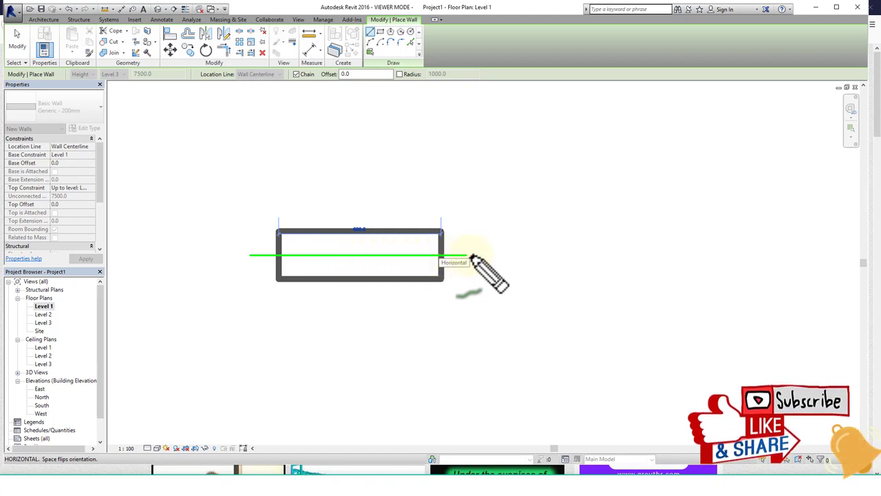
key("Escape")
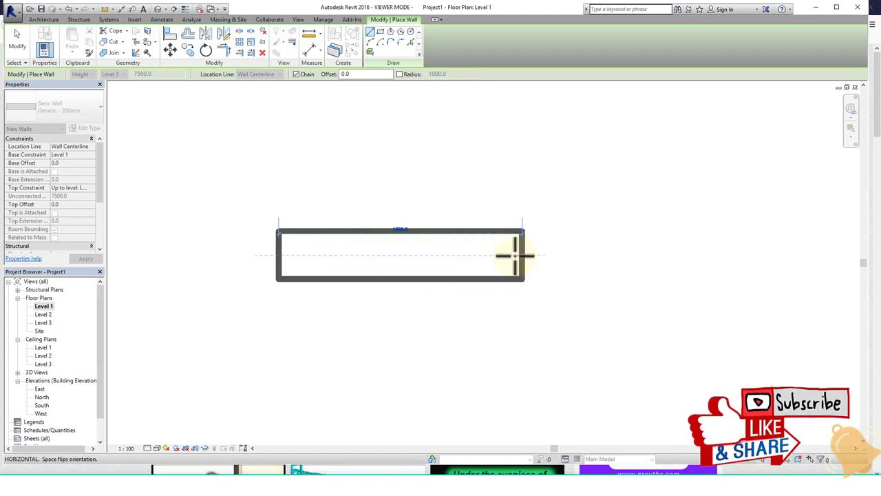
left_click(490, 254)
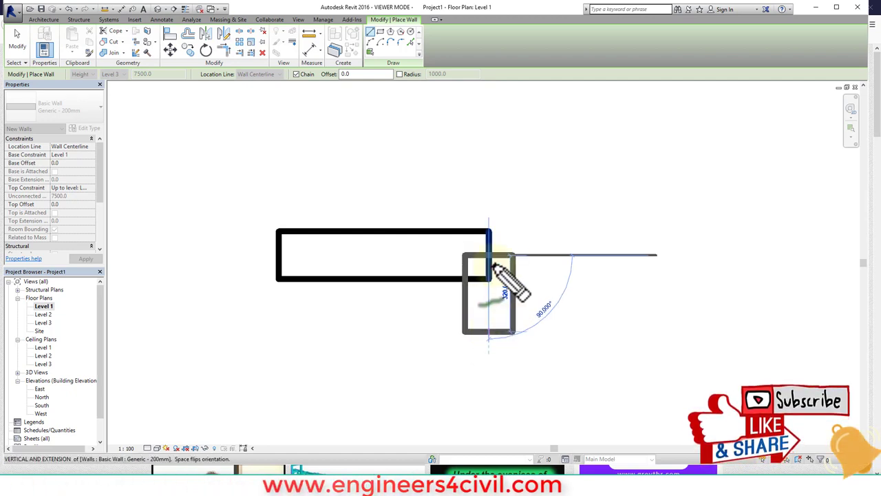
left_click_drag(255, 255, 530, 243)
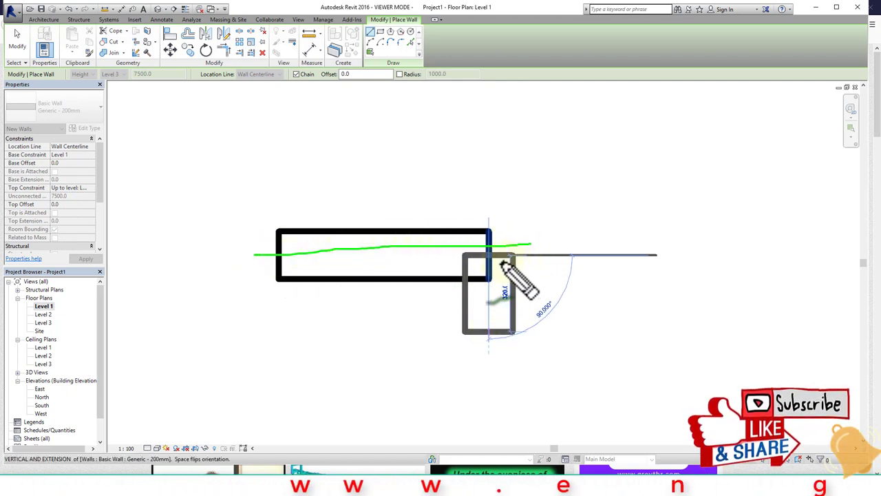
mouse_move(491, 196)
left_mouse_down()
mouse_move(508, 303)
mouse_move(500, 354)
left_mouse_up()
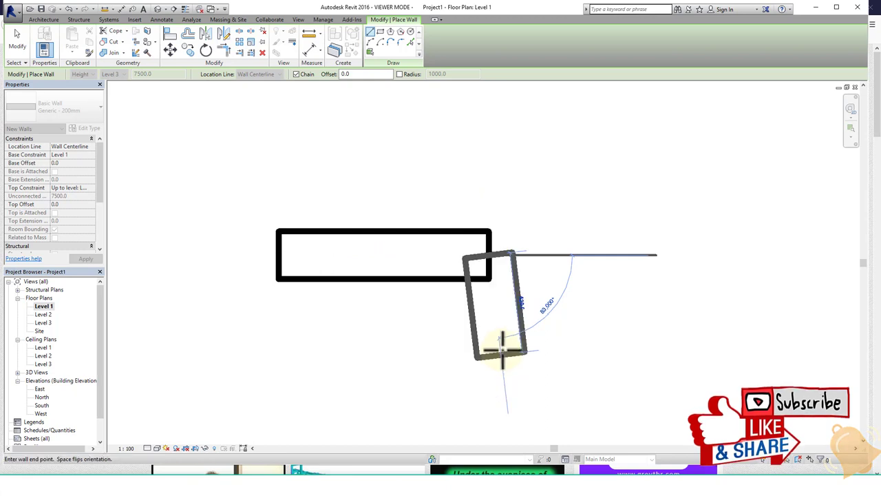
left_click(488, 378)
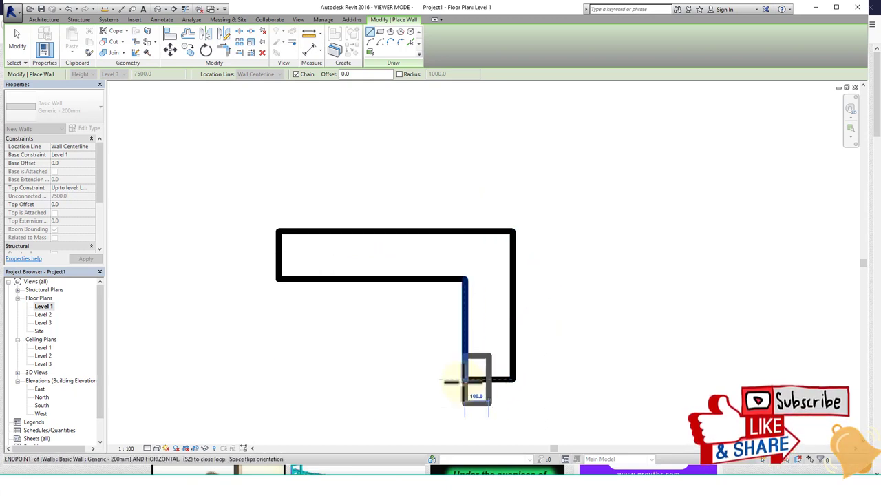
left_click(314, 379)
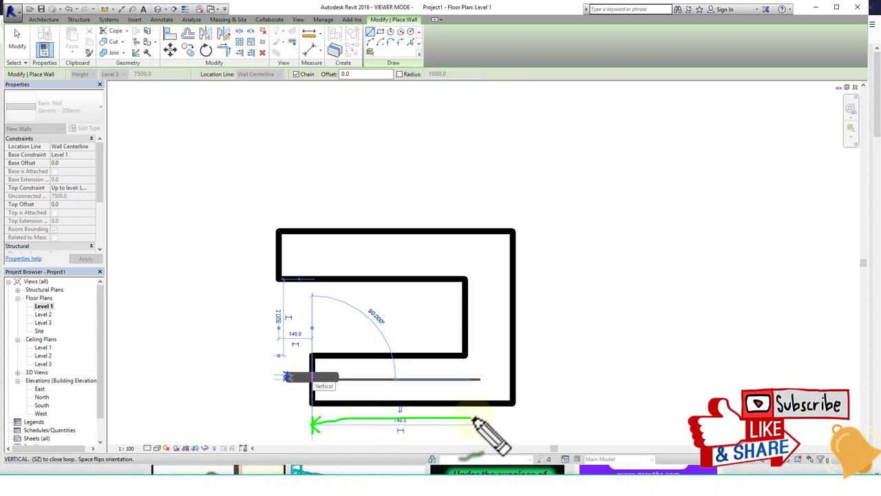
left_click_drag(480, 438, 495, 245)
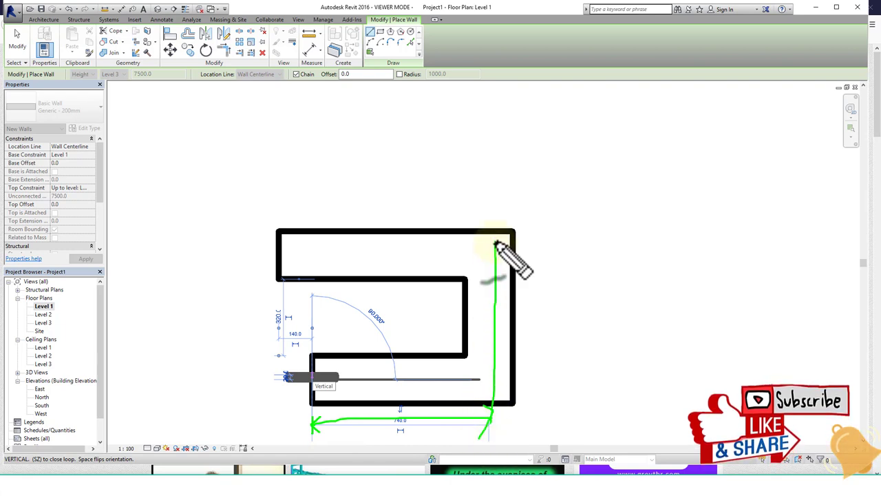
key("Escape")
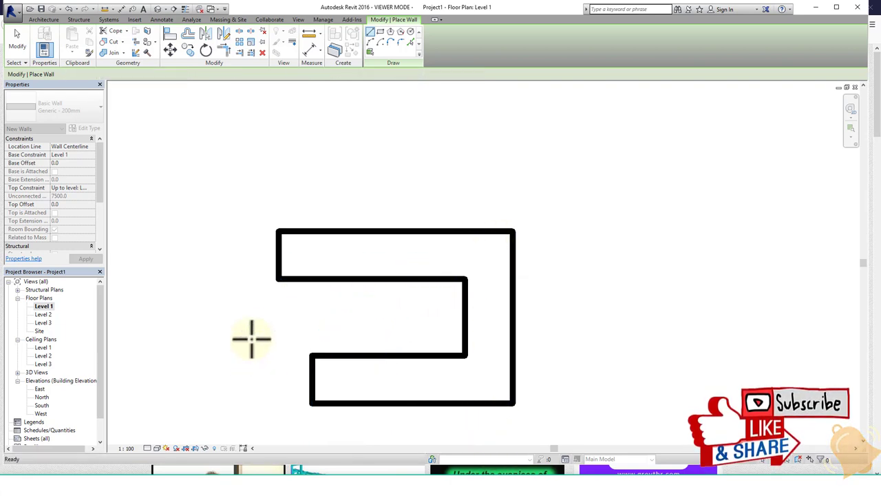
Set Location Line to Finish Face: Exterior and draw a long straight wall
left_click(269, 74)
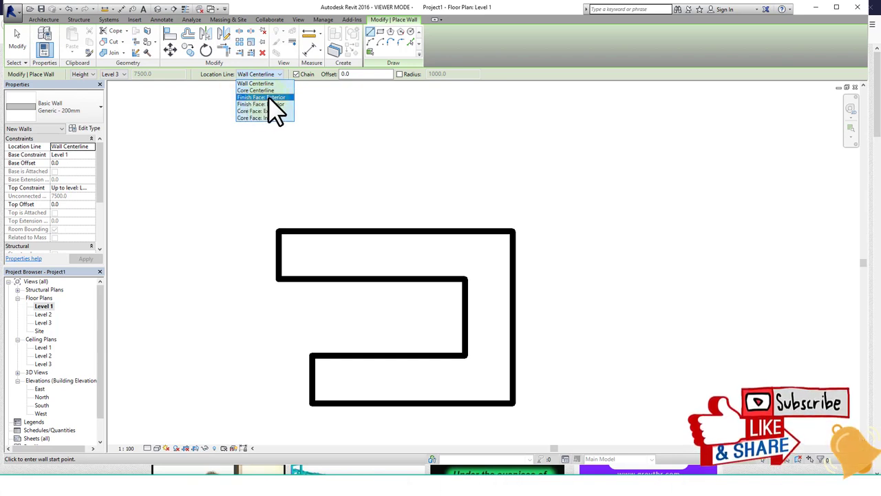
left_click(268, 98)
left_click(247, 137)
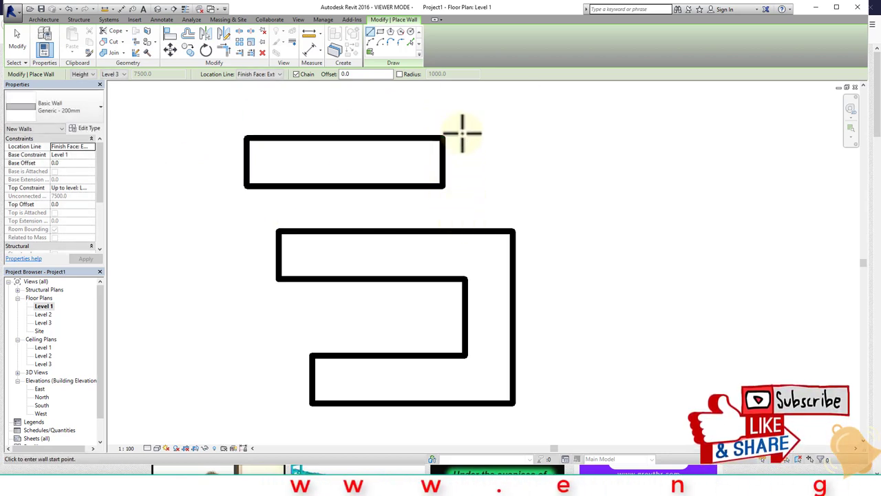
left_click(598, 127)
Add a V-shaped pair of walls to finish the chain
left_click(619, 248)
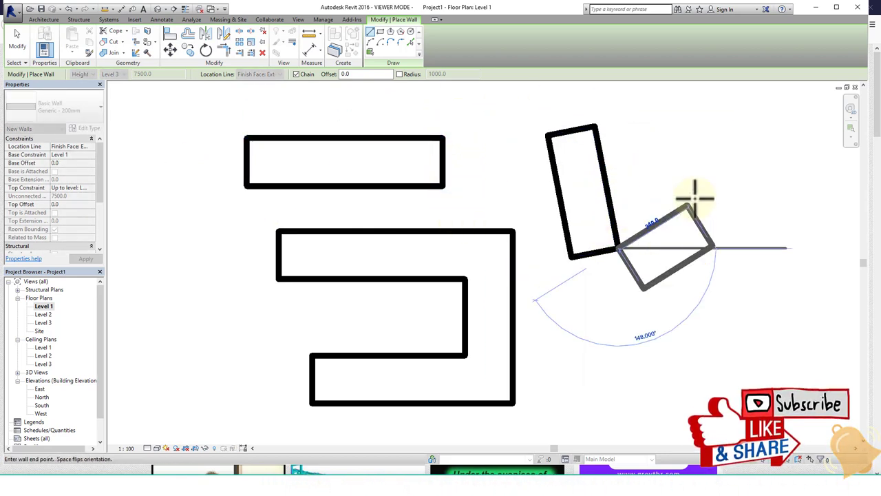
left_click(723, 182)
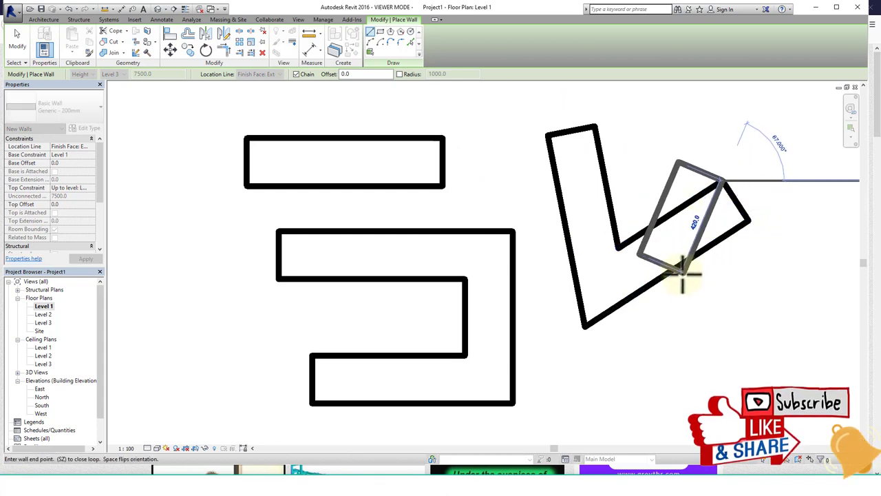
key("Escape")
scroll(462, 262, "down", 1)
left_click(275, 73)
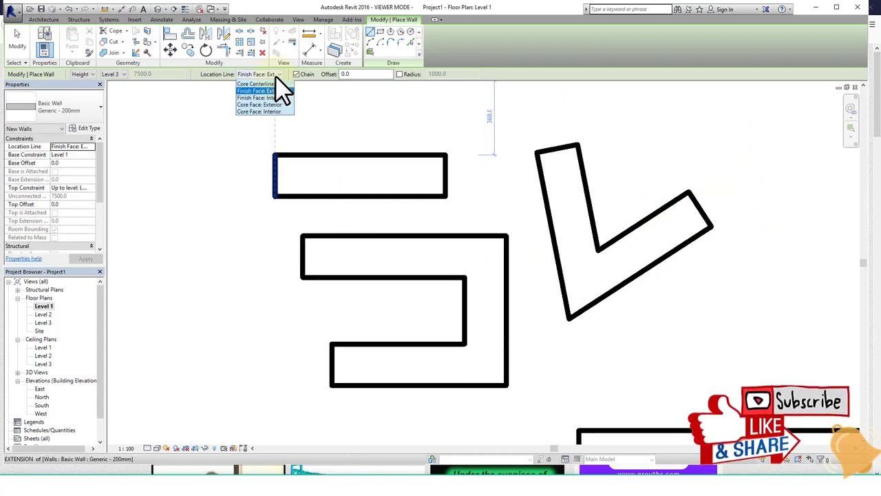
Switch to Finish Face: Interior and draw the final angled wall outline
left_click(260, 97)
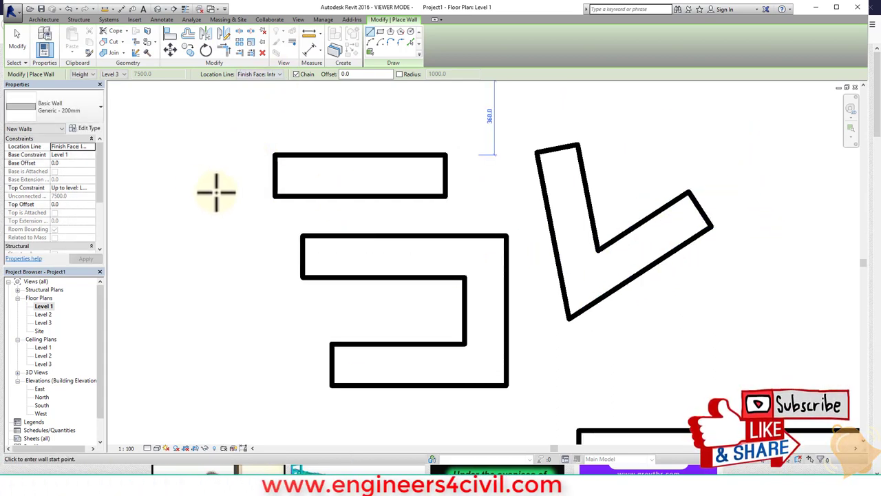
left_click(179, 183)
left_click(223, 141)
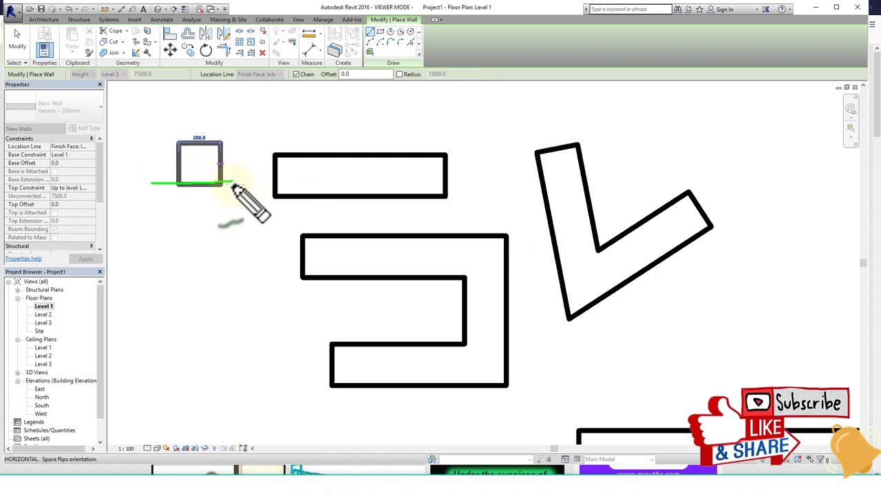
left_click(232, 183)
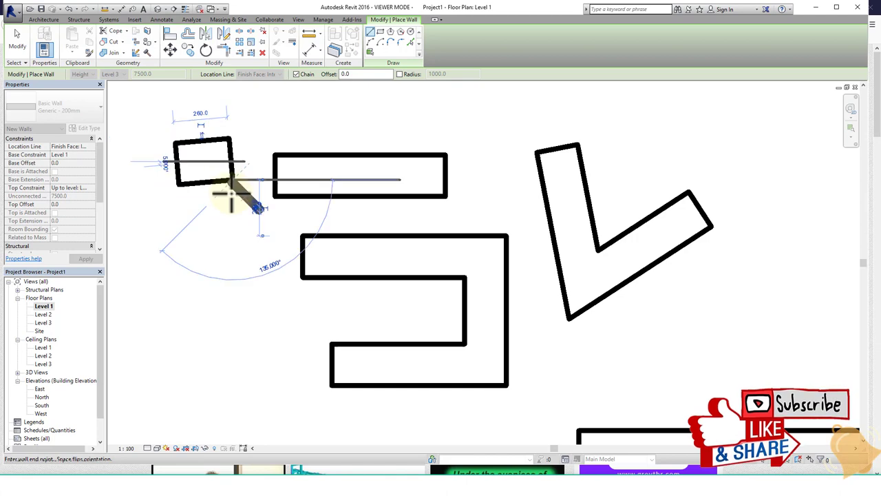
left_click(208, 299)
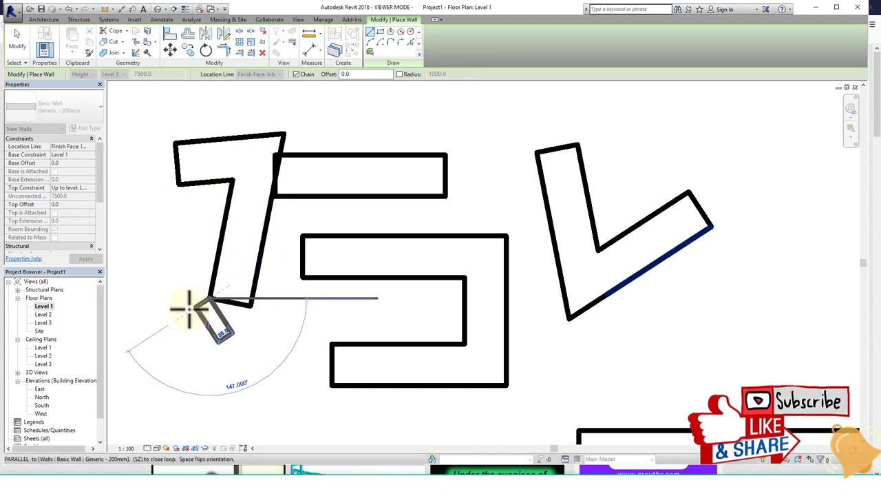
left_click(157, 343)
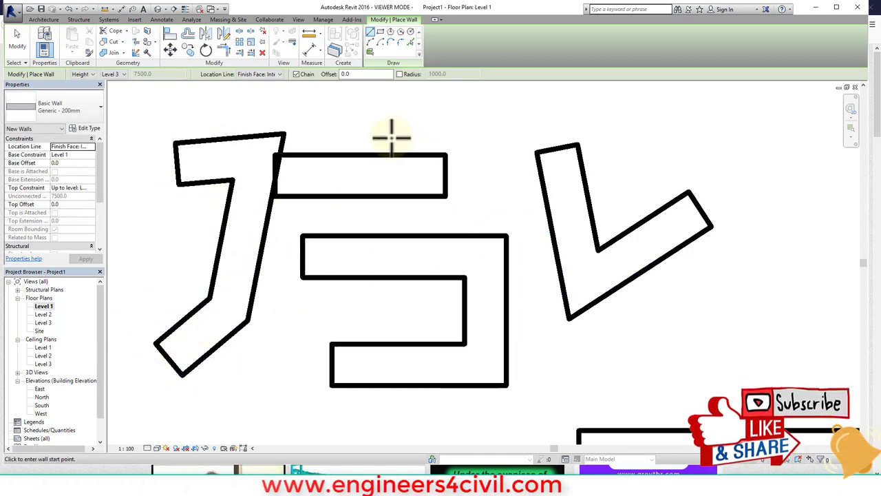
middle_click_drag(365, 130, 262, 206)
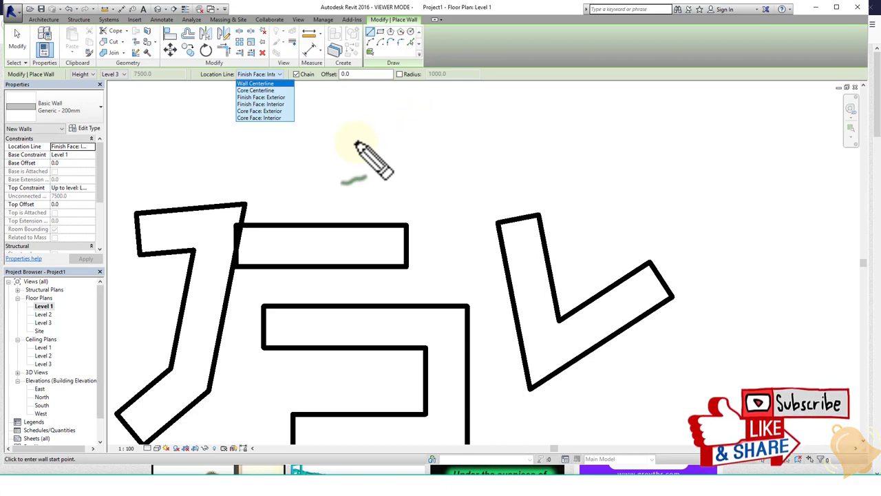
Sketch the wall's two faces, hatched finish layer and centre line with the screen pen
left_click_drag(355, 141, 524, 136)
left_click_drag(365, 173, 525, 172)
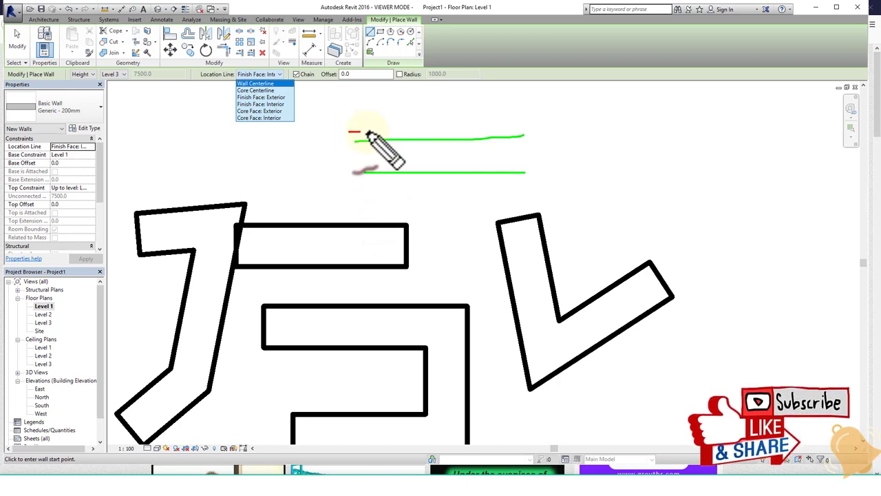
left_click_drag(367, 132, 513, 129)
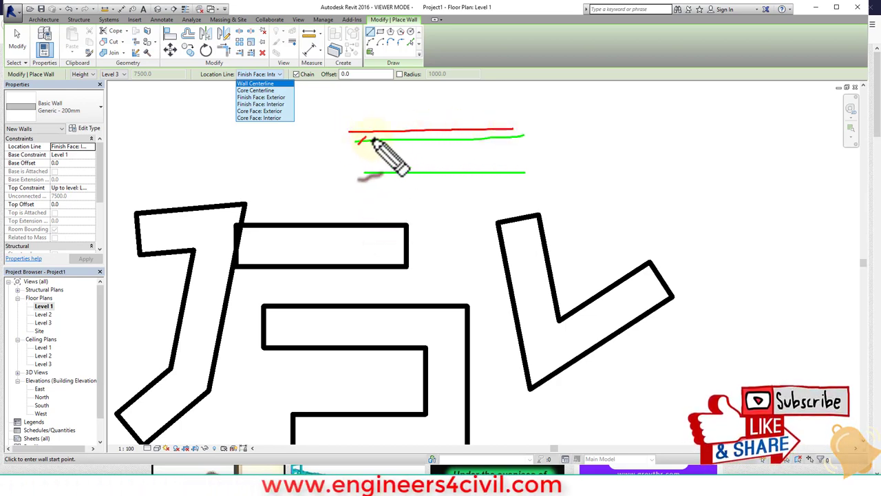
mouse_move(381, 132)
left_mouse_down()
mouse_move(377, 139)
mouse_move(450, 141)
left_mouse_up()
mouse_move(474, 130)
left_mouse_down()
mouse_move(471, 140)
mouse_move(488, 138)
left_mouse_up()
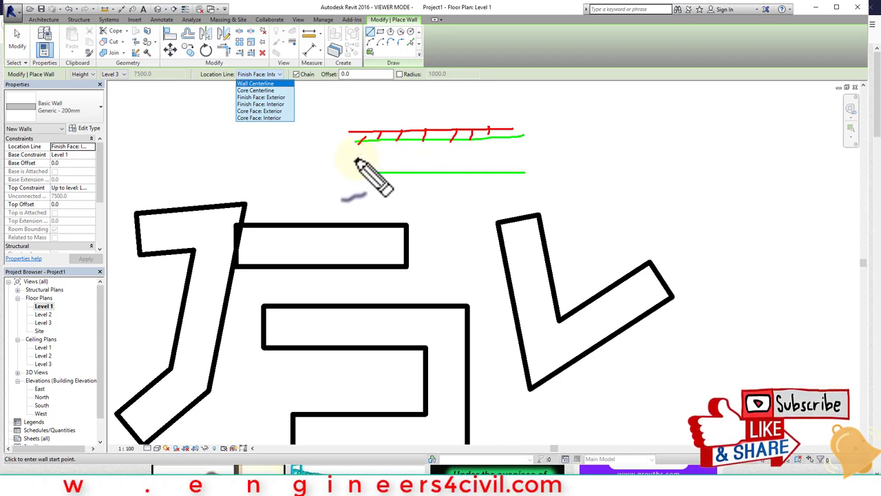
left_click_drag(354, 158, 577, 155)
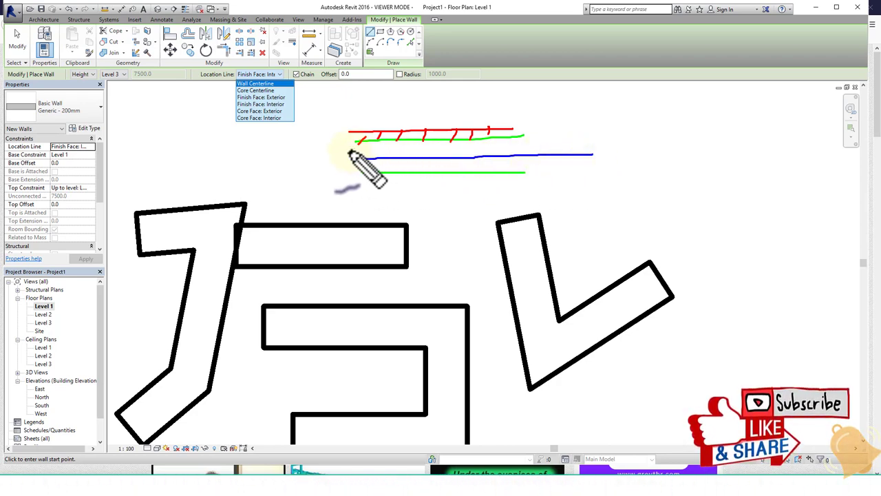
left_click_drag(355, 148, 601, 145)
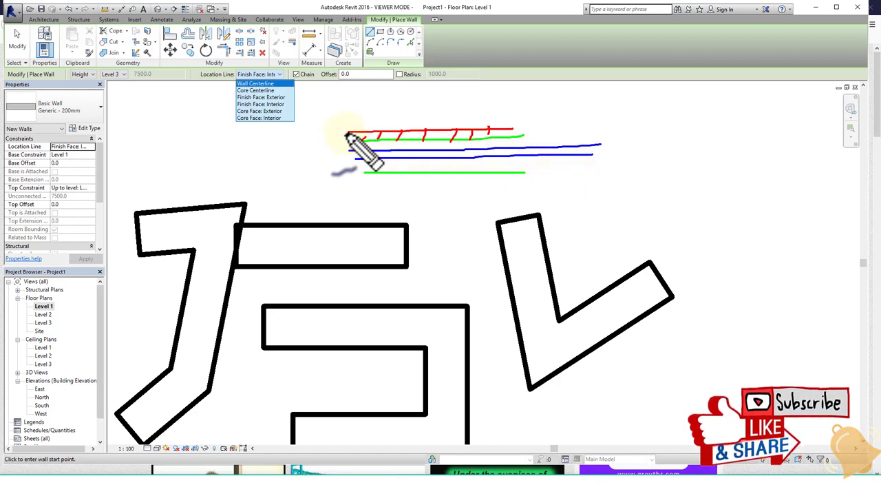
mouse_move(349, 133)
left_mouse_down()
mouse_move(319, 164)
mouse_move(368, 173)
left_mouse_up()
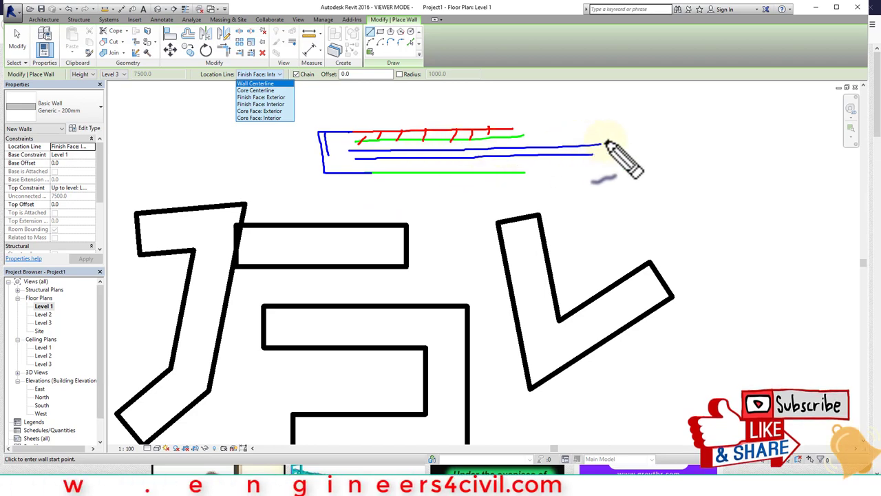
mouse_move(601, 145)
left_mouse_down()
mouse_move(647, 140)
mouse_move(637, 148)
left_mouse_up()
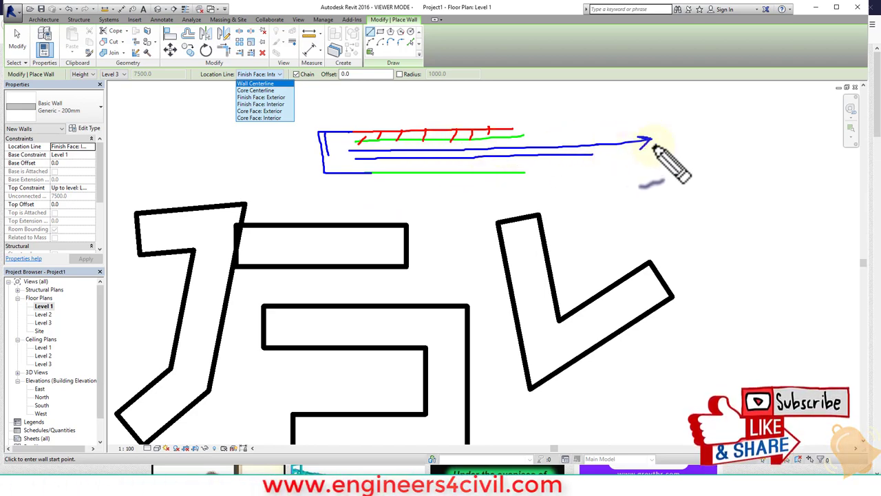
Annotate the core line and the wall faces, then clear the sketches with Esc
mouse_move(671, 124)
left_mouse_down()
mouse_move(675, 135)
mouse_move(724, 129)
left_mouse_up()
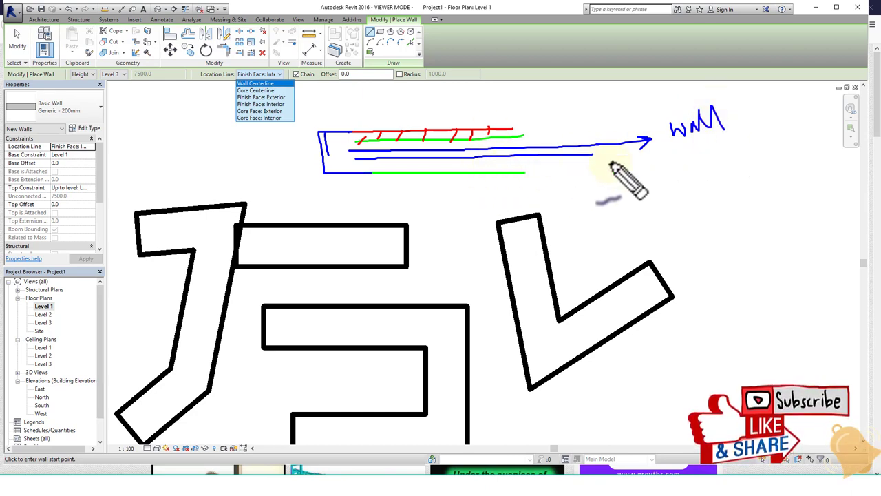
mouse_move(597, 155)
left_mouse_down()
mouse_move(731, 195)
mouse_move(795, 184)
left_mouse_up()
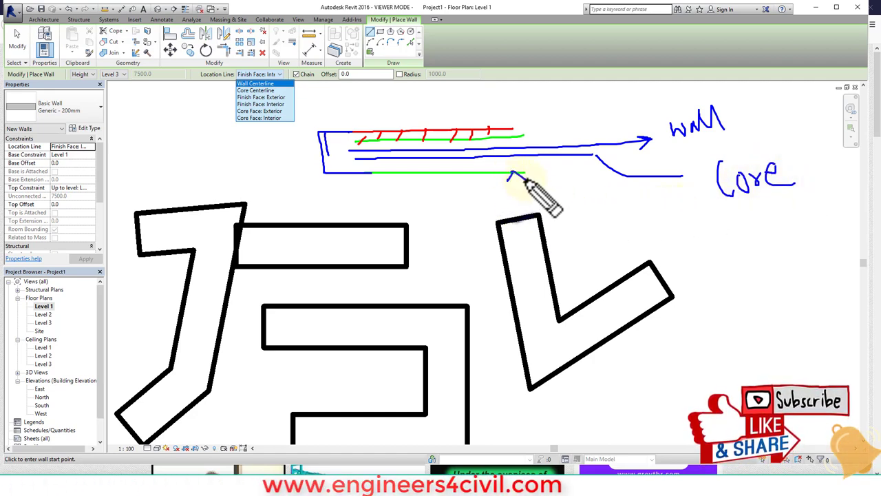
left_click_drag(513, 201, 513, 174)
left_click_drag(508, 181, 525, 181)
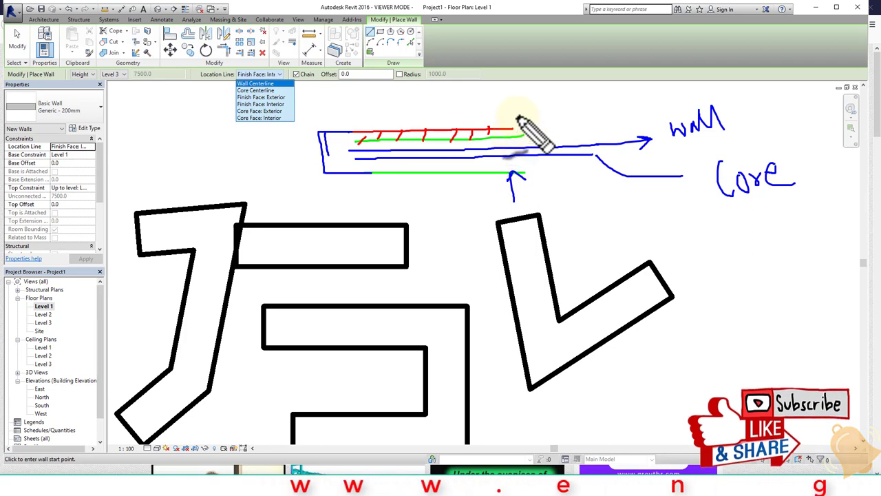
left_click_drag(517, 116, 518, 131)
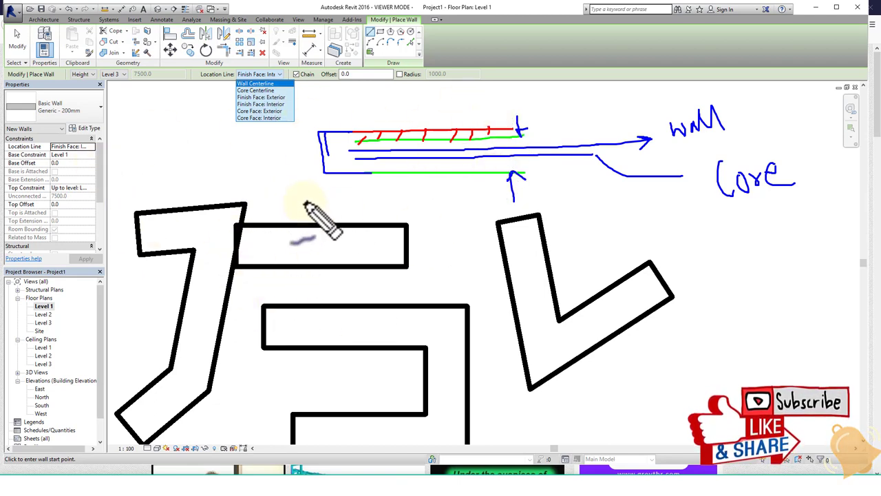
mouse_move(299, 190)
left_mouse_down()
mouse_move(300, 223)
mouse_move(340, 216)
left_mouse_up()
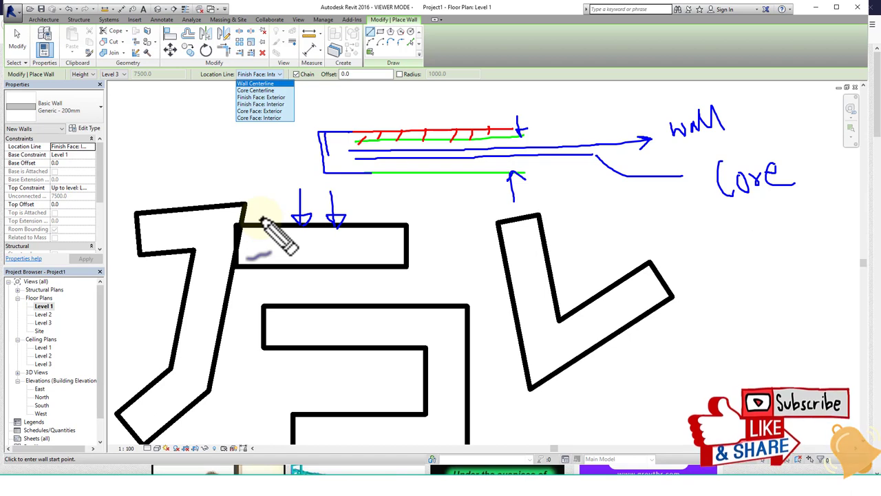
mouse_move(234, 209)
left_mouse_down()
mouse_move(399, 210)
mouse_move(391, 221)
mouse_move(403, 188)
left_mouse_up()
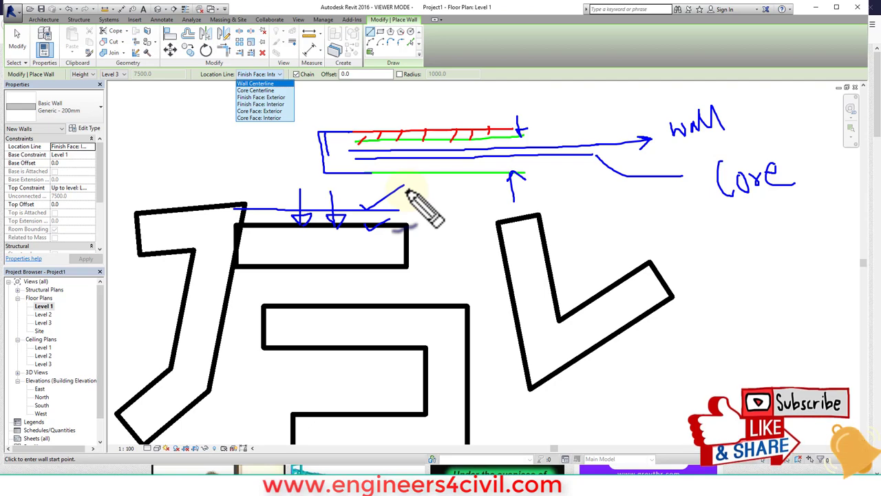
key("Escape")
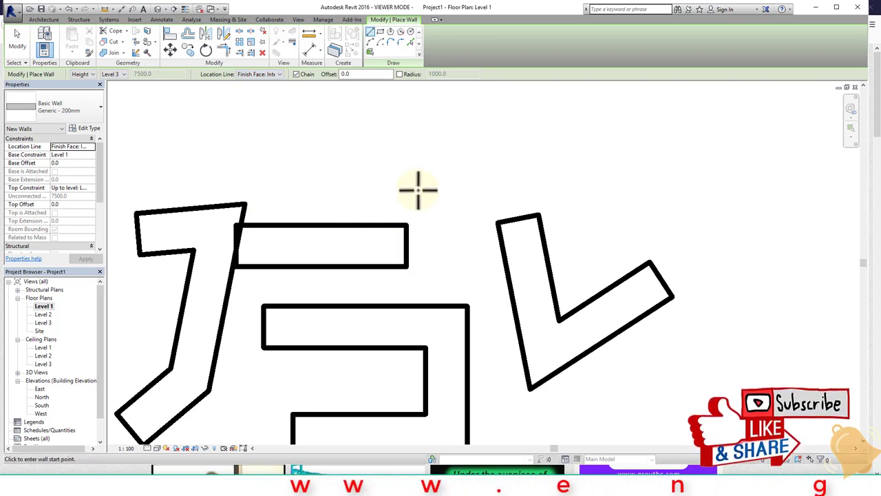
Draw one free-standing slanted wall in the empty space above the shapes, with offset 0
key("Escape")
scroll(418, 193, "down", 2)
mouse_move(428, 242)
middle_mouse_down()
mouse_move(436, 232)
mouse_move(418, 199)
middle_mouse_up()
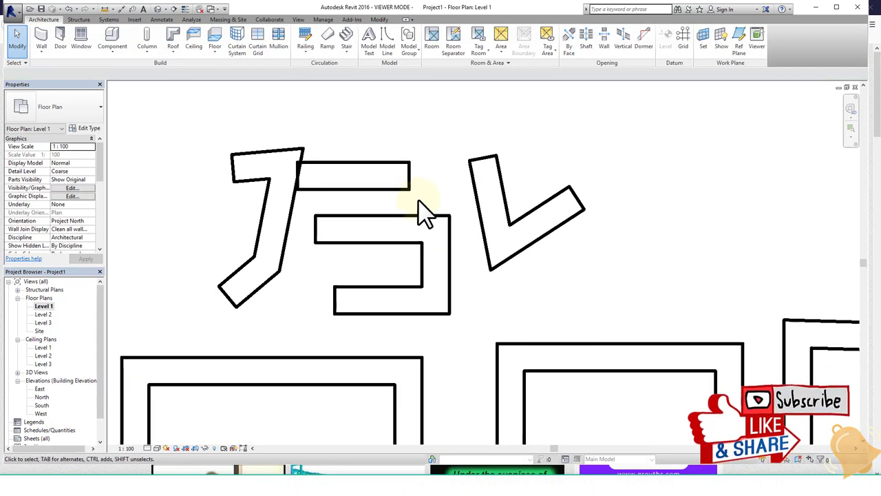
left_click(40, 39)
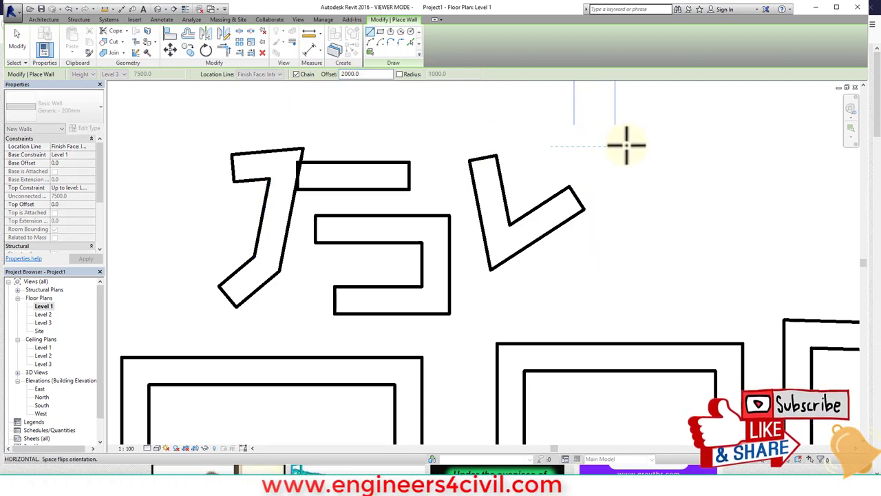
scroll(630, 144, "down", 1)
middle_click_drag(630, 145, 585, 349)
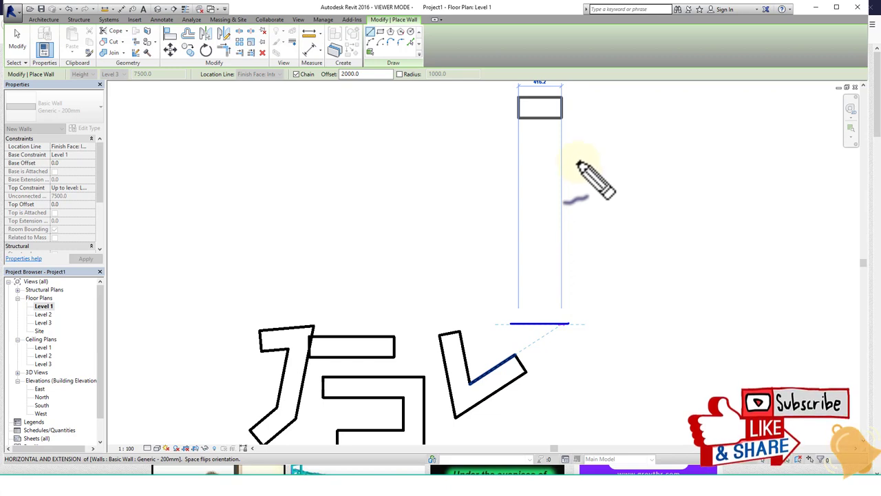
left_click(584, 125)
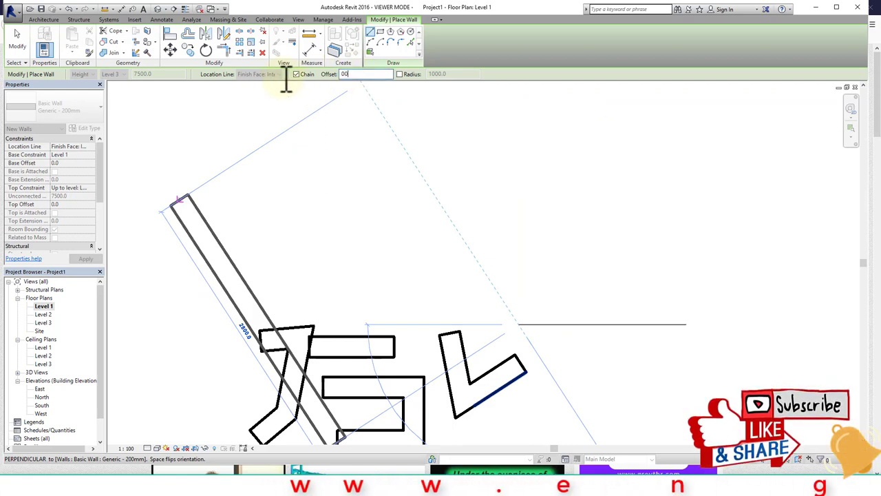
type("0")
left_click(485, 141)
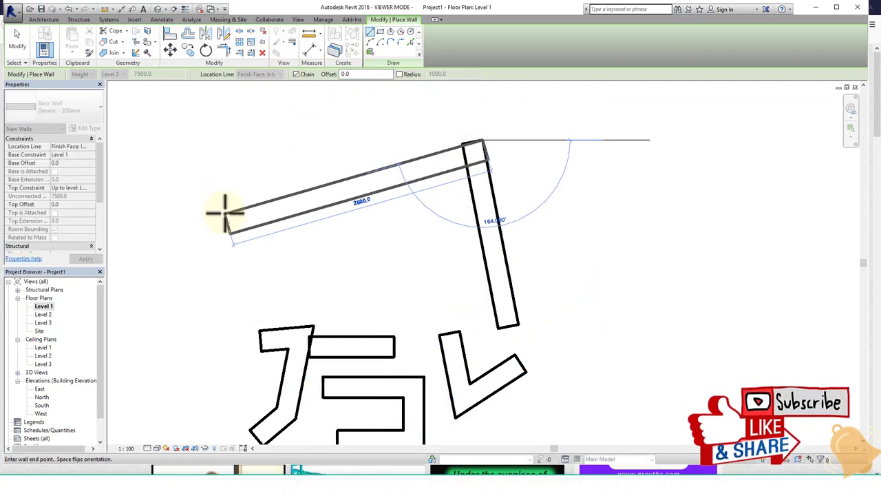
key("Escape")
scroll(359, 200, "down", 2)
middle_click_drag(415, 205, 220, 157)
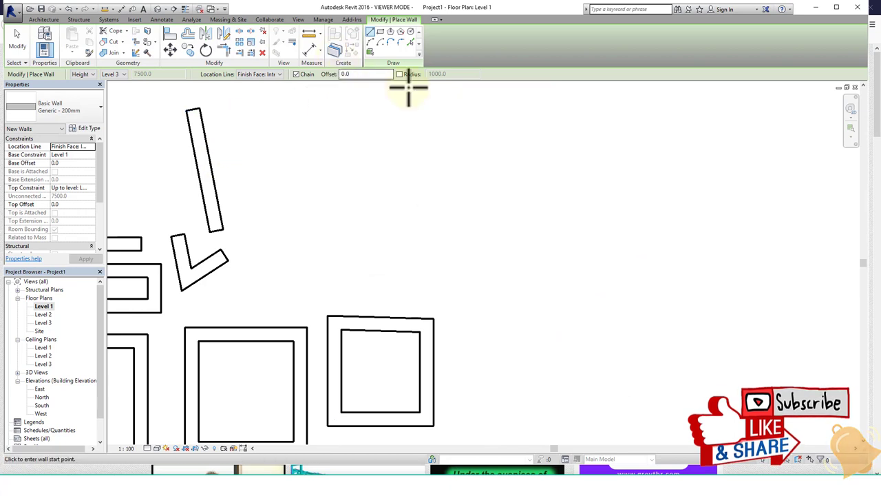
With radius 1000 enabled, draw a horizontal wall that turns downward through a rounded corner
left_click(400, 73)
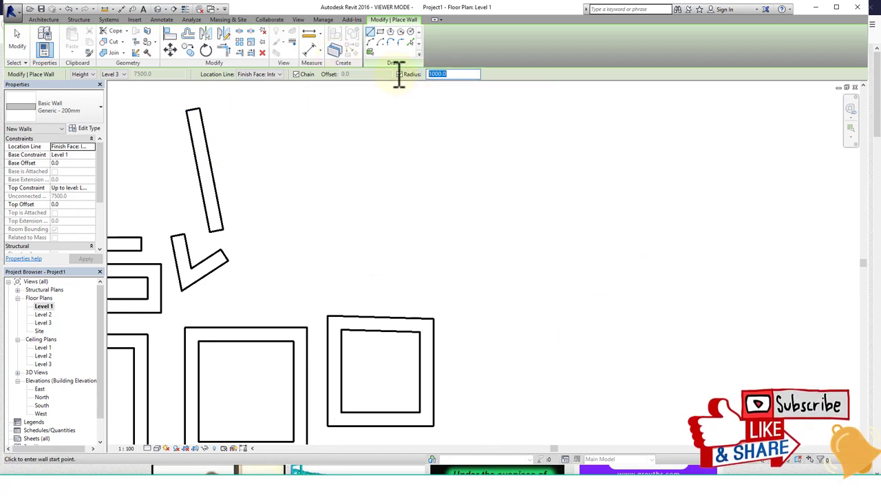
left_click(321, 143)
left_click(530, 143)
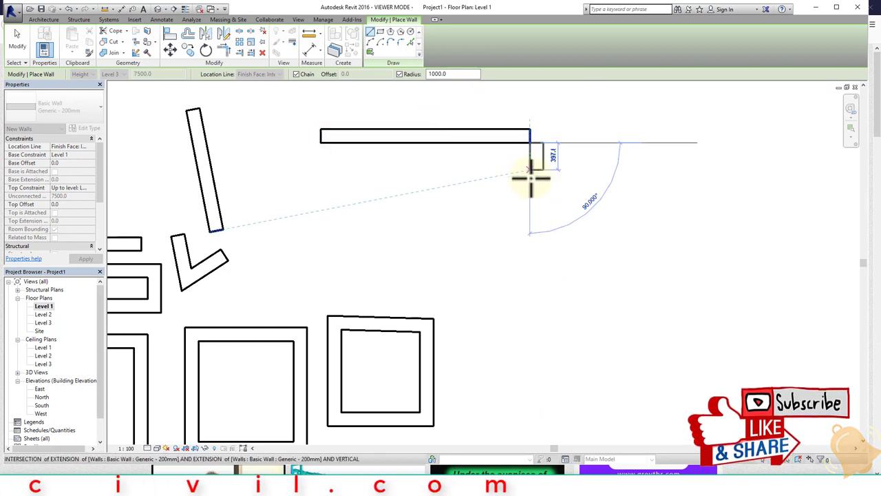
left_click(528, 278)
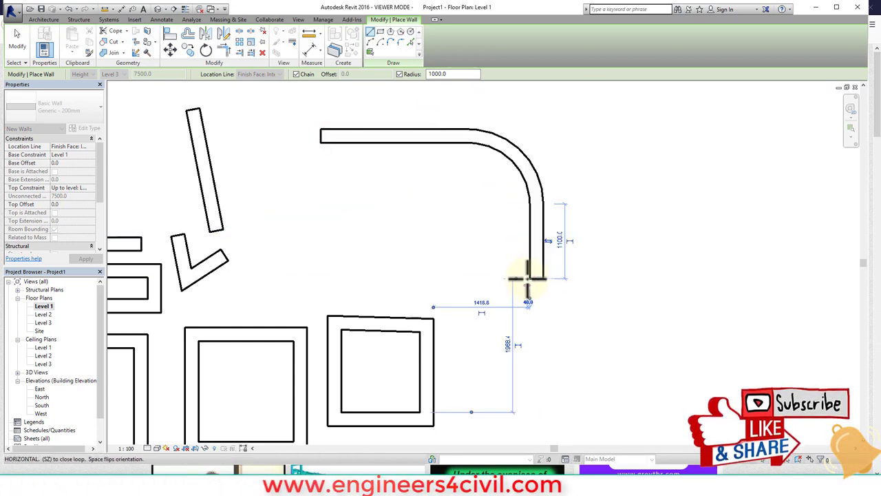
right_click(517, 267)
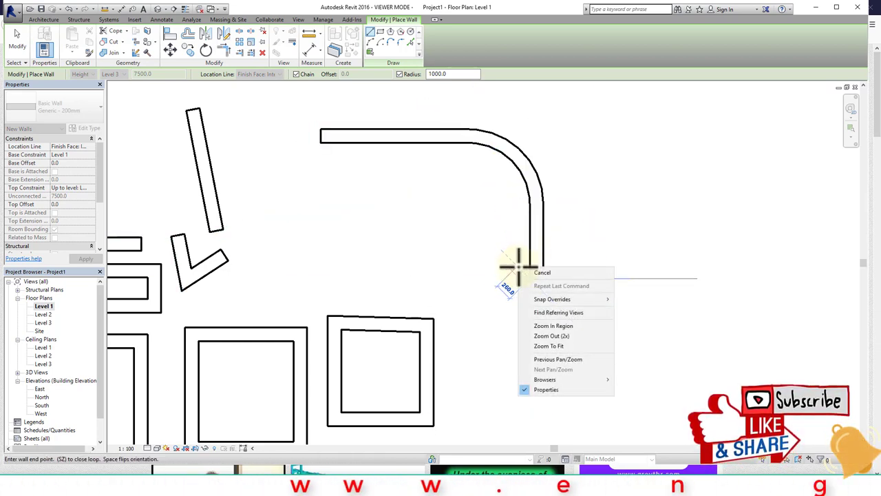
left_click(533, 272)
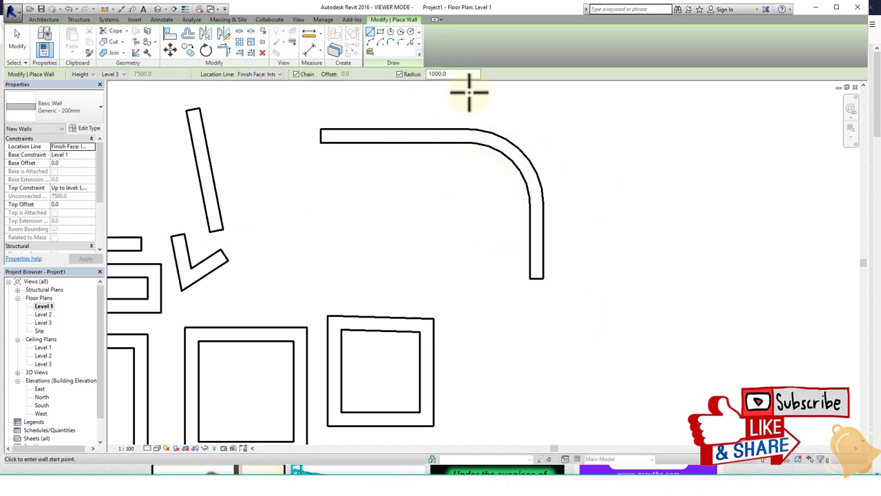
scroll(437, 167, "down", 1)
Fillet the third square's lower-right corner with a 680-radius arc wall
scroll(417, 212, "down", 3)
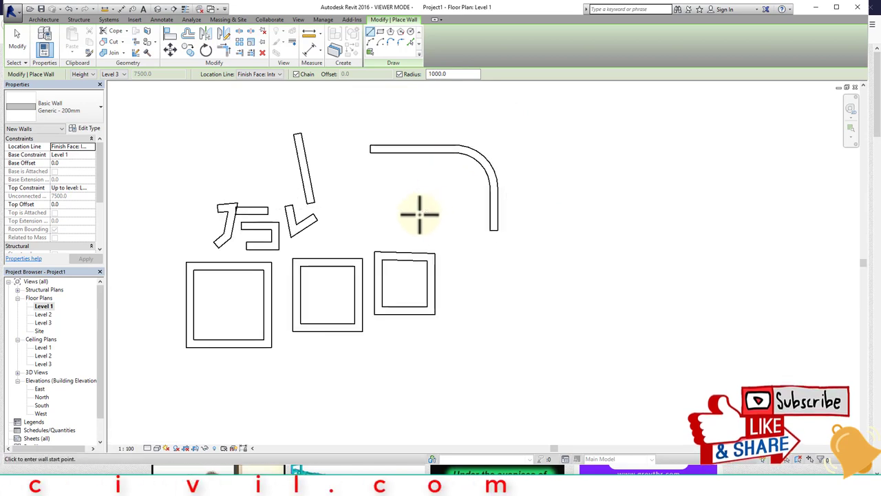
scroll(354, 138, "up", 2)
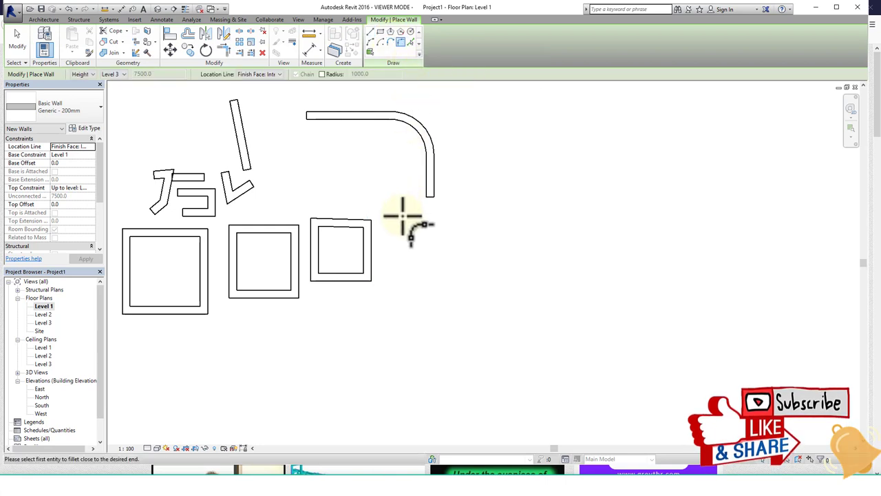
scroll(383, 295, "up", 2)
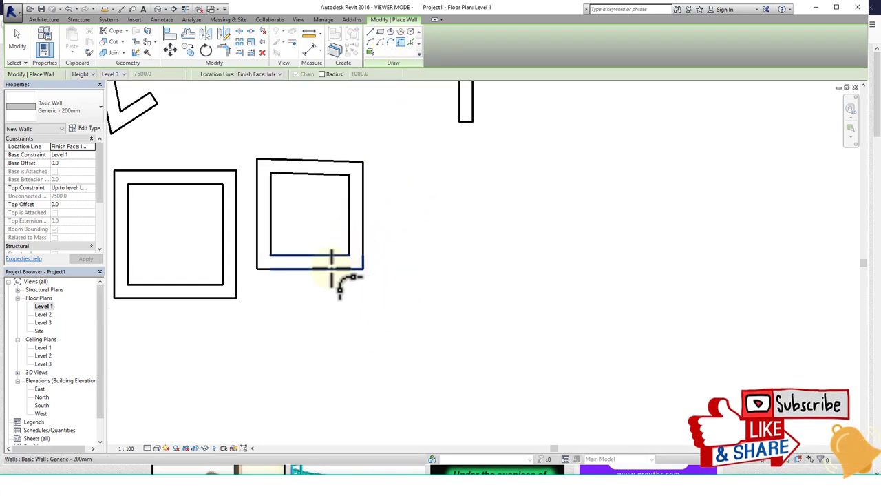
left_click(324, 264)
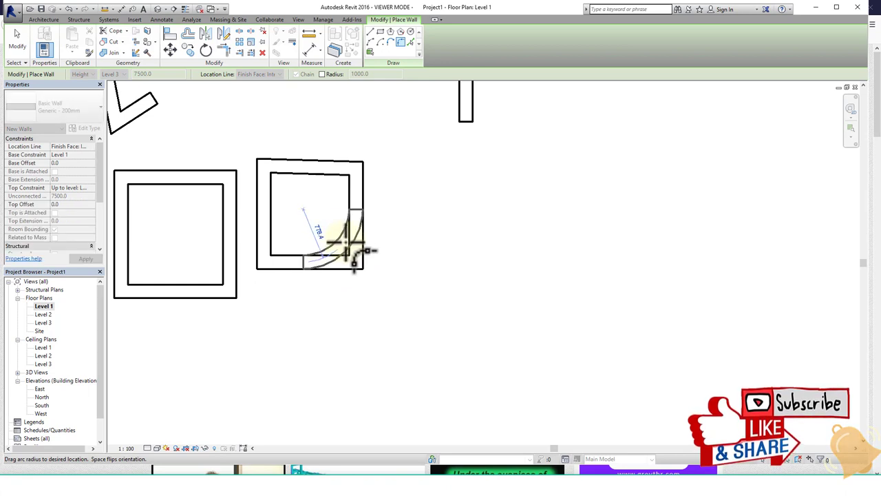
left_click(354, 252)
scroll(407, 288, "down", 3)
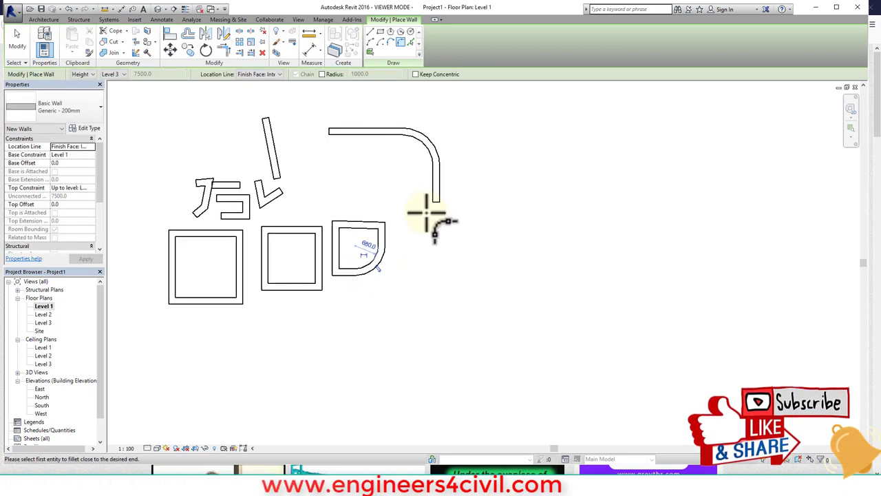
middle_click_drag(427, 215, 448, 315)
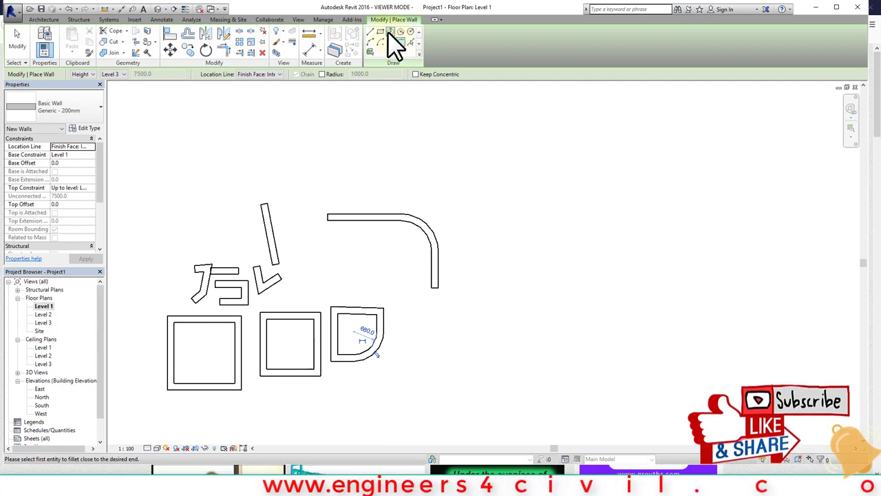
Draw a roughly 2300-wide rectangular wall and an inscribed six-sided polygon wall
left_click(380, 32)
left_click(447, 221)
left_click(537, 316)
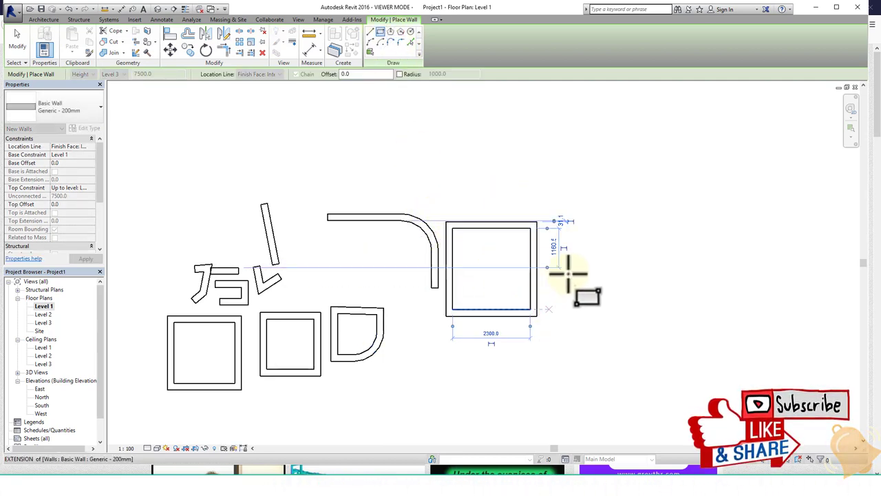
left_click(390, 31)
left_click(350, 248)
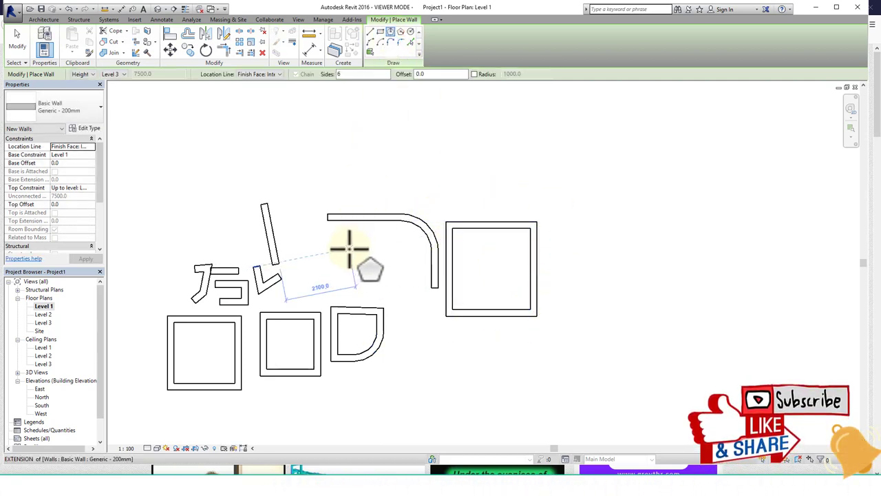
left_click(396, 297)
Add a circumscribed hexagon wall above the rectangle and a circular wall, then view in 3D
left_click(401, 32)
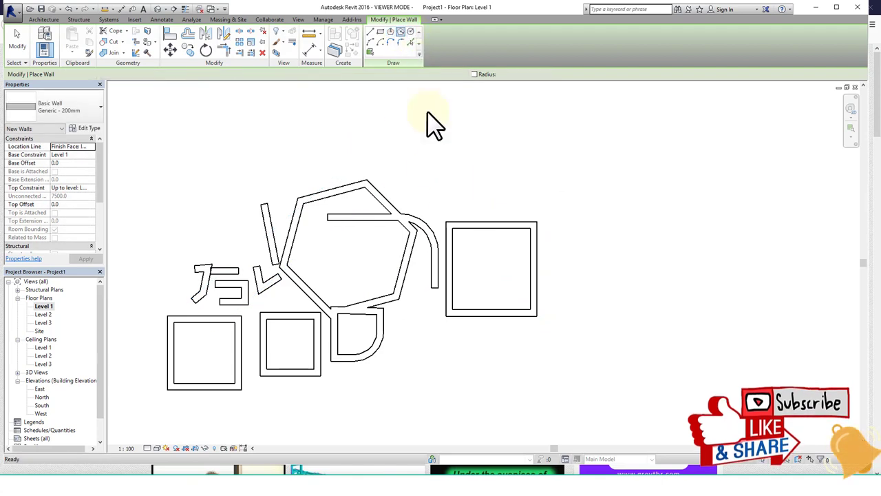
left_click(431, 174)
left_click(460, 205)
left_click(410, 31)
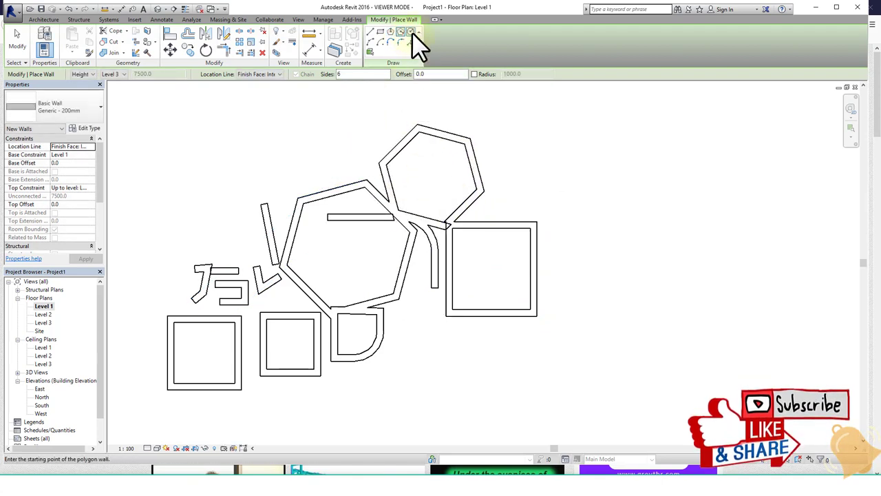
left_click(197, 201)
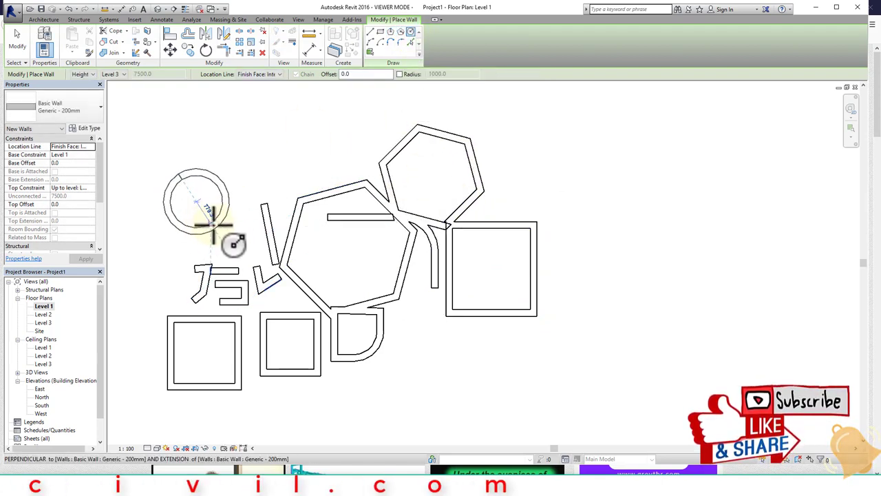
left_click(224, 233)
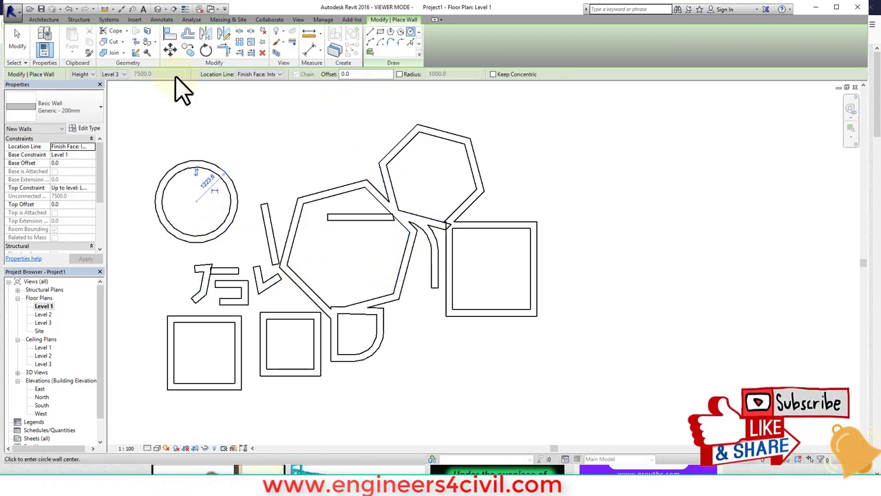
left_click(157, 9)
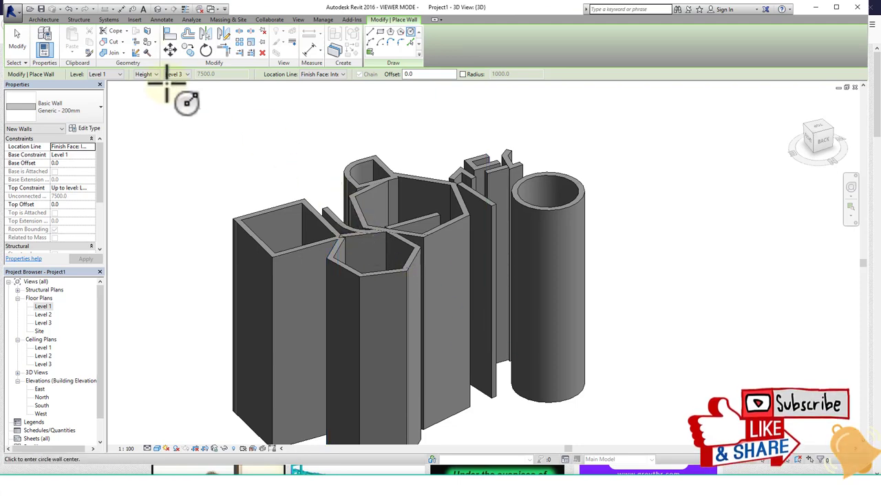
Return to the Level 1 plan, select all 44 walls and delete them
double_click(47, 305)
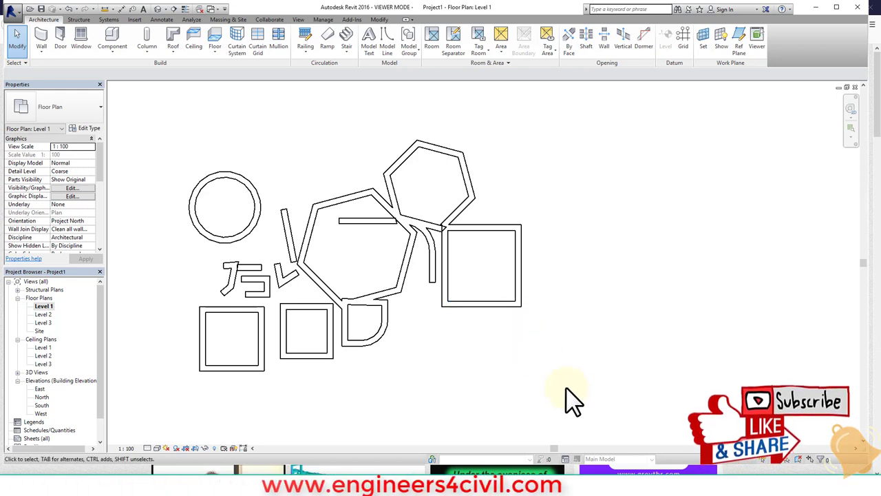
left_click_drag(610, 407, 187, 140)
key("Escape")
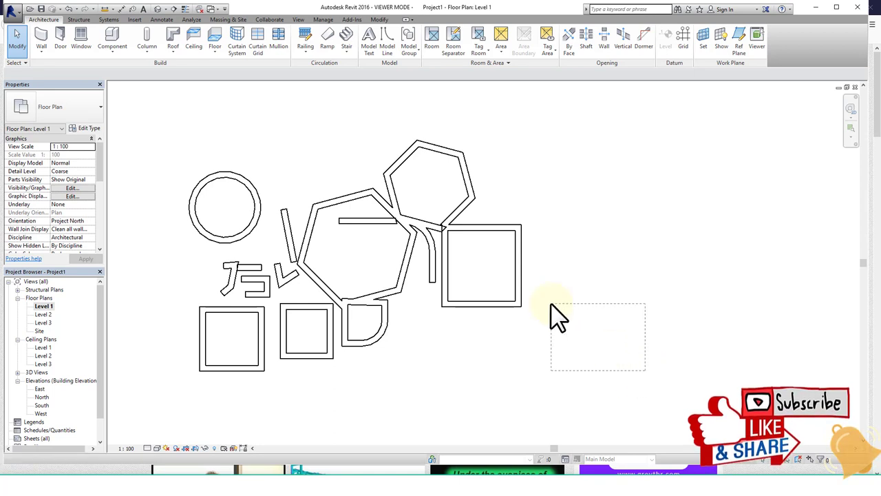
left_click_drag(521, 282, 521, 283)
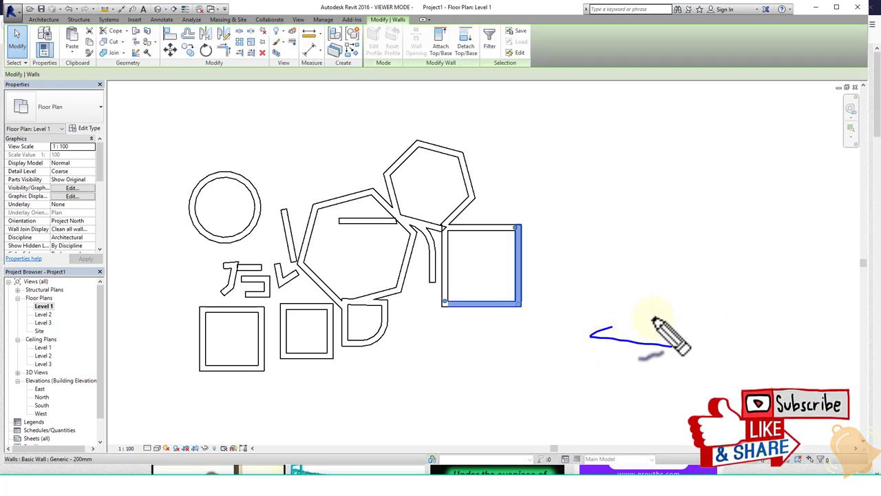
left_click_drag(635, 394, 482, 276)
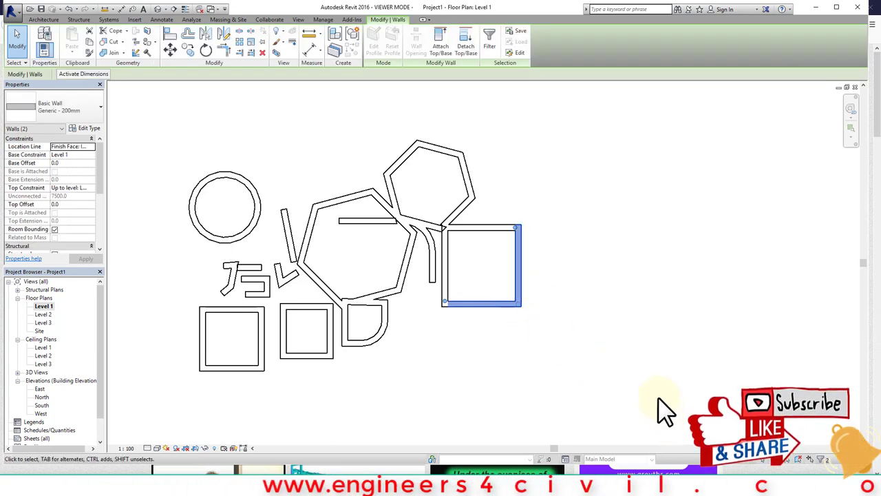
left_click_drag(660, 409, 210, 161)
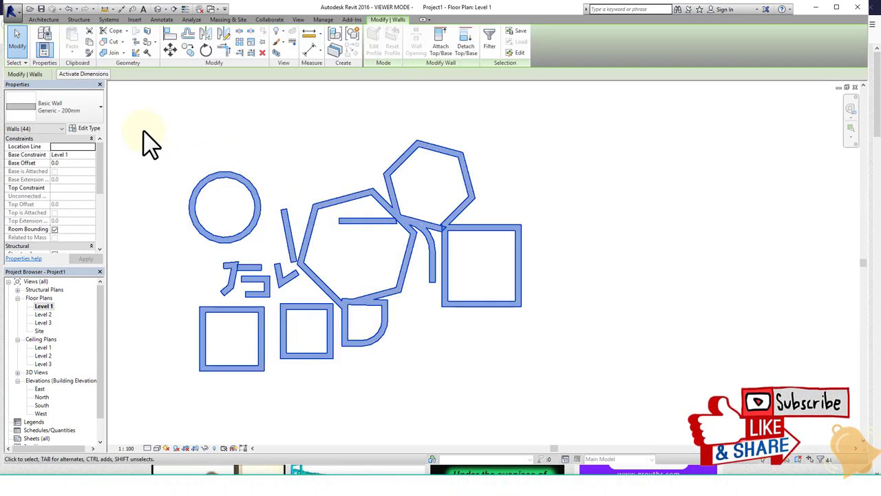
left_click_drag(144, 130, 269, 244)
key("Escape")
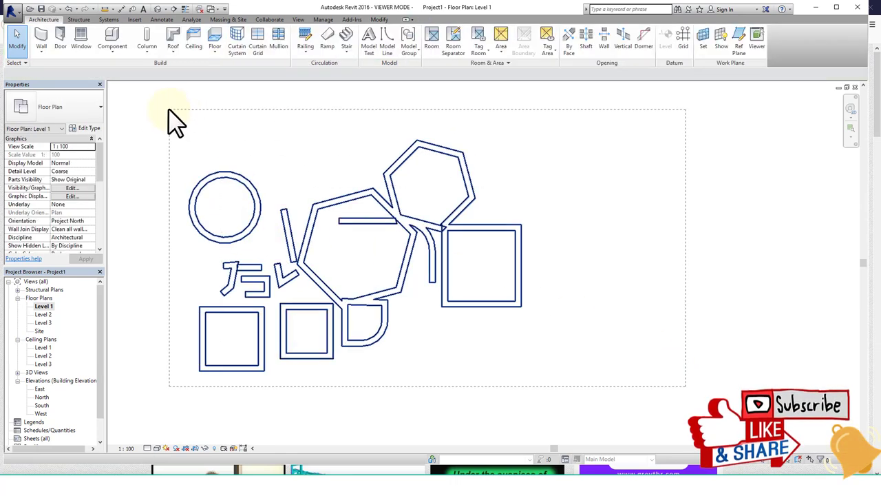
key("ctrl+Left")
key("Delete")
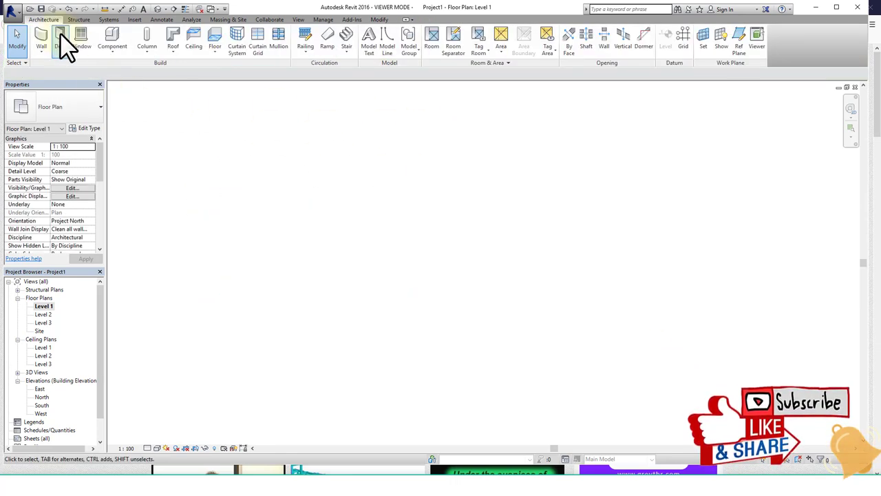
Draw the rectangular outer wall loop on the centreline, rising to Level 2
left_click(41, 31)
left_click(274, 75)
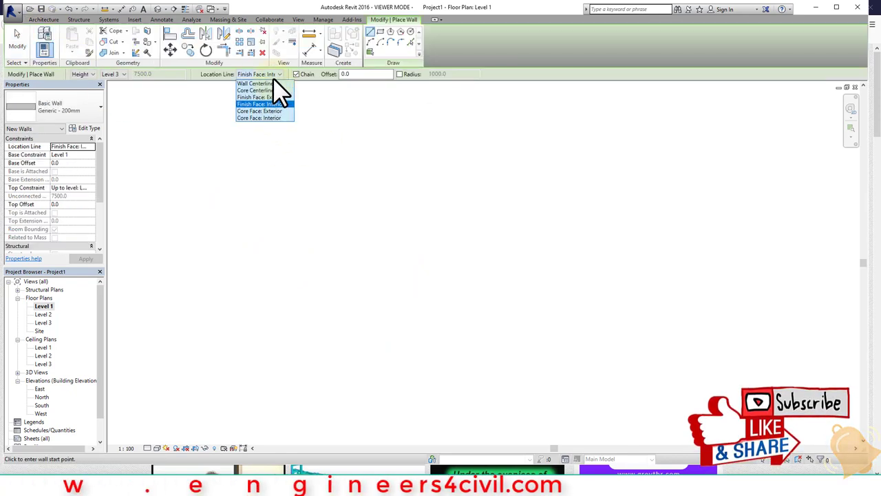
left_click(265, 84)
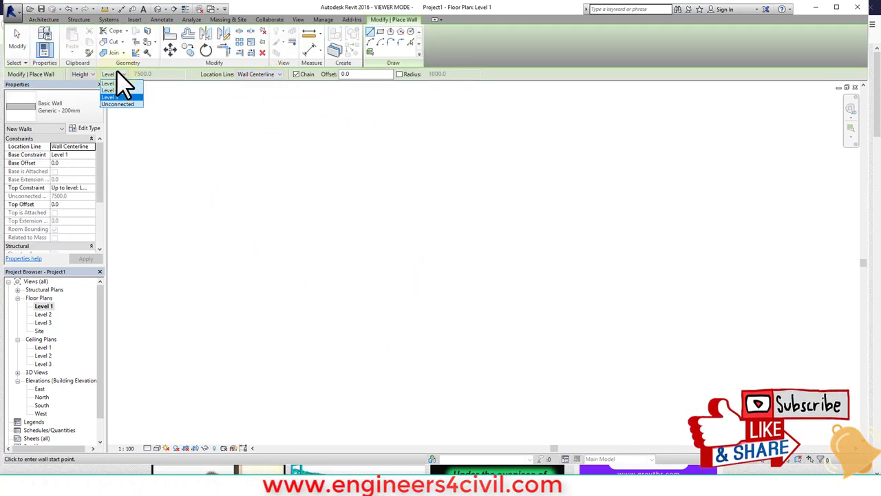
left_click(119, 91)
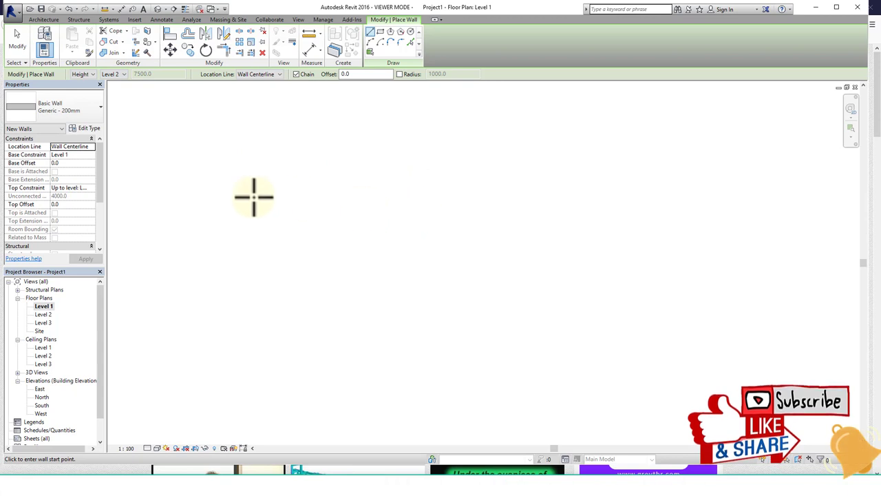
left_click(232, 195)
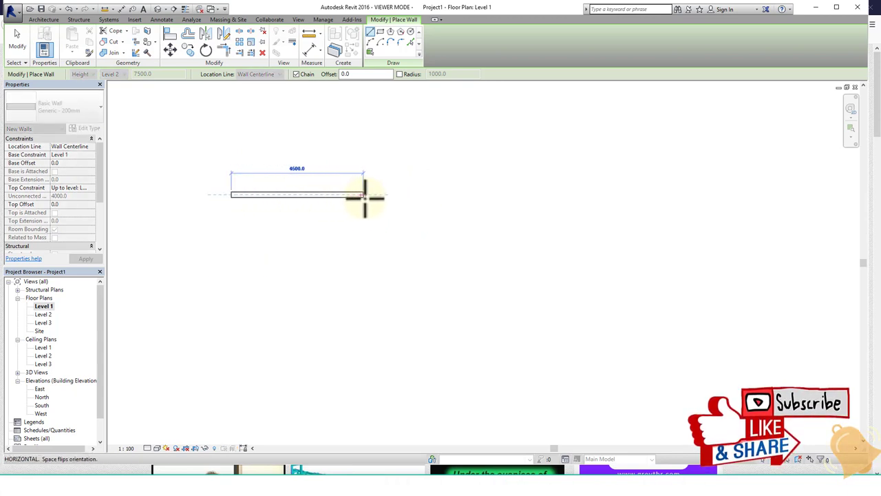
left_click(518, 195)
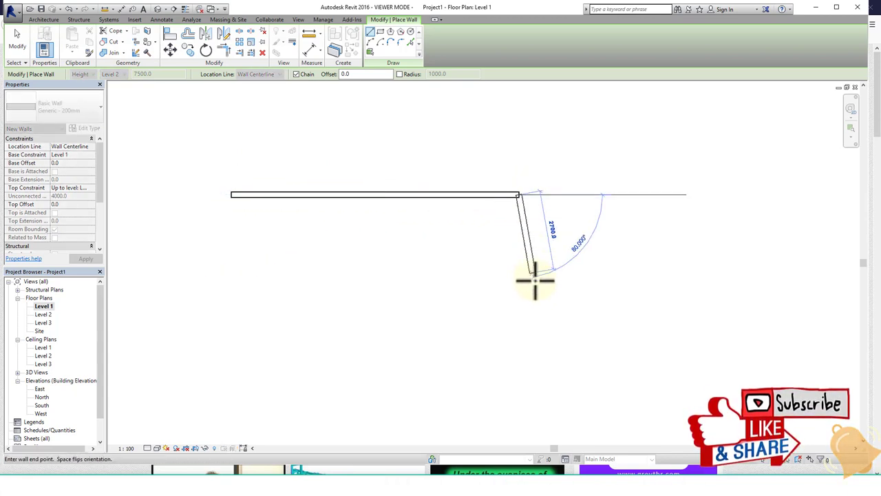
left_click(519, 347)
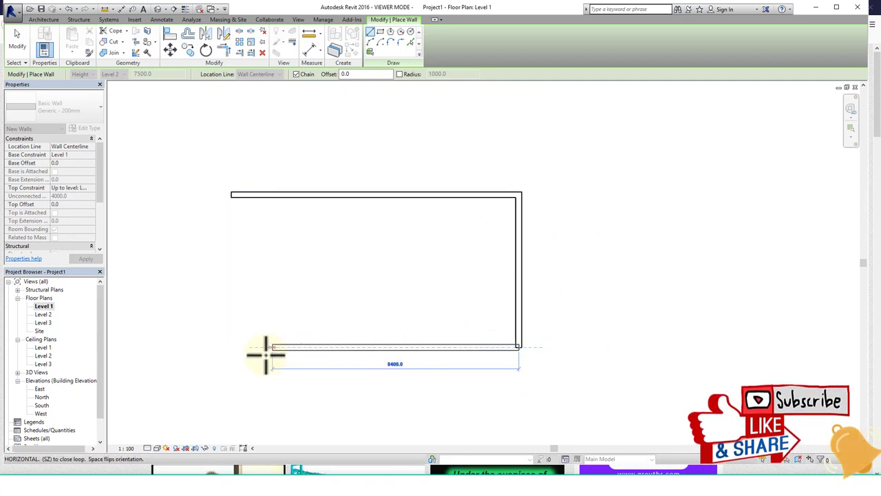
left_click(228, 349)
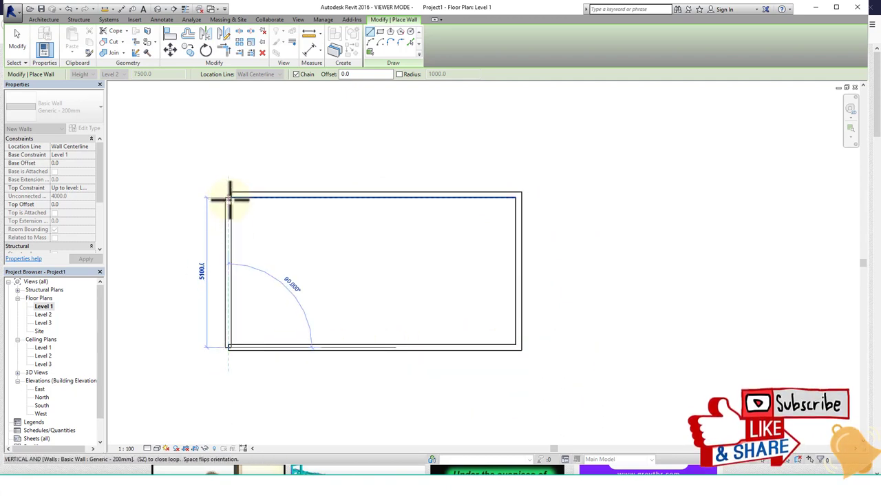
left_click(230, 196)
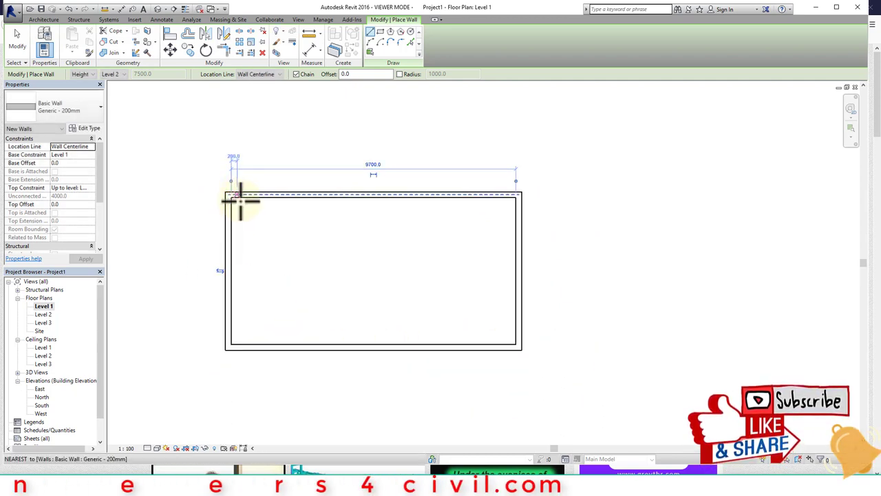
Add interior partitions splitting off two stacked rooms on the left side
left_click(303, 196)
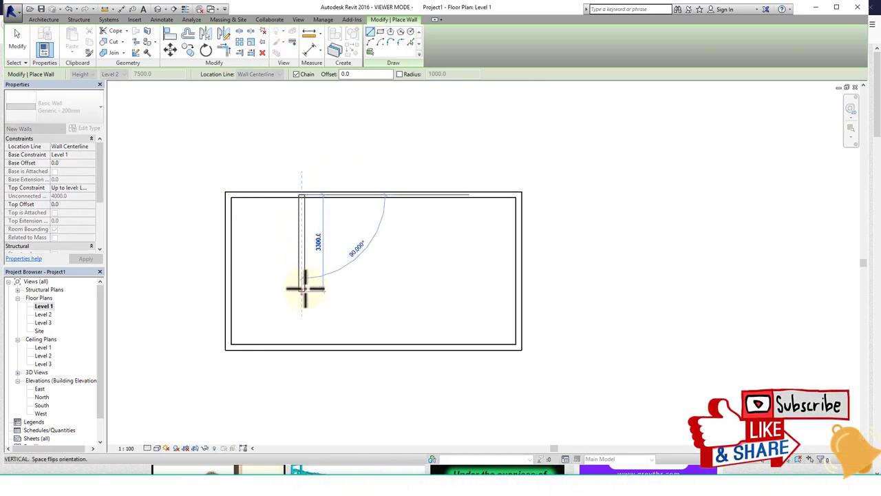
left_click(303, 275)
left_click(232, 276)
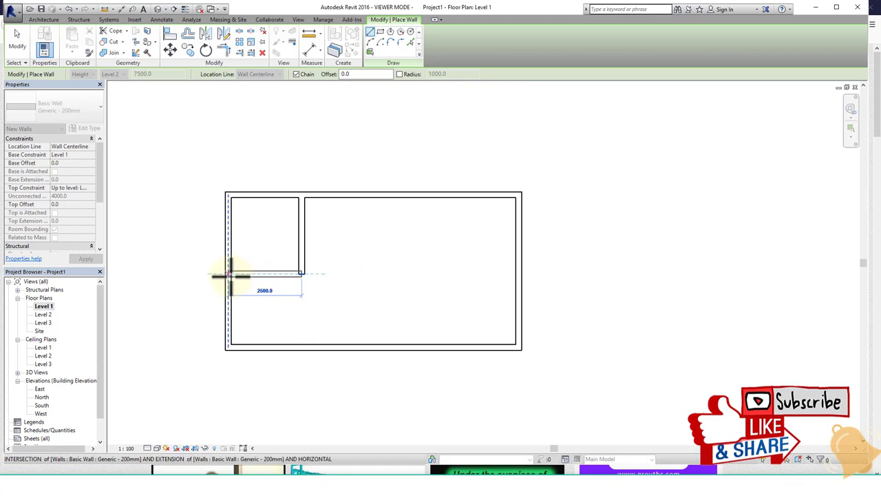
key("Escape")
left_click(301, 277)
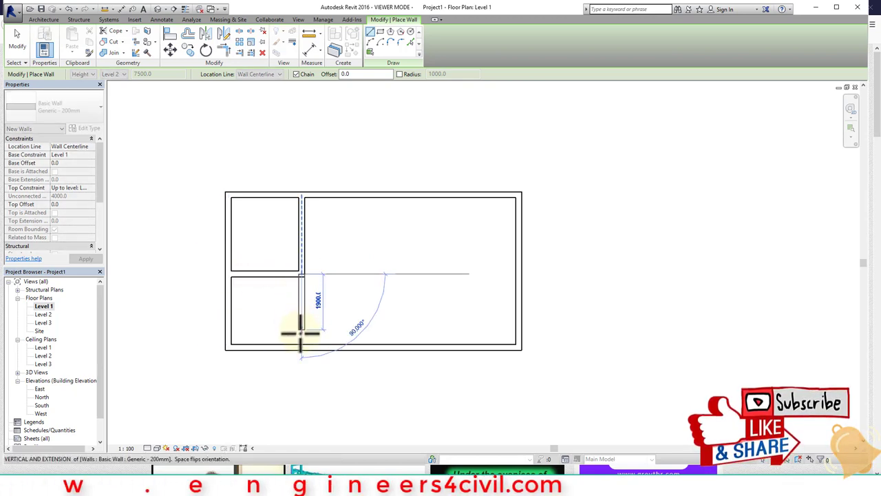
left_click(316, 352)
key("Escape")
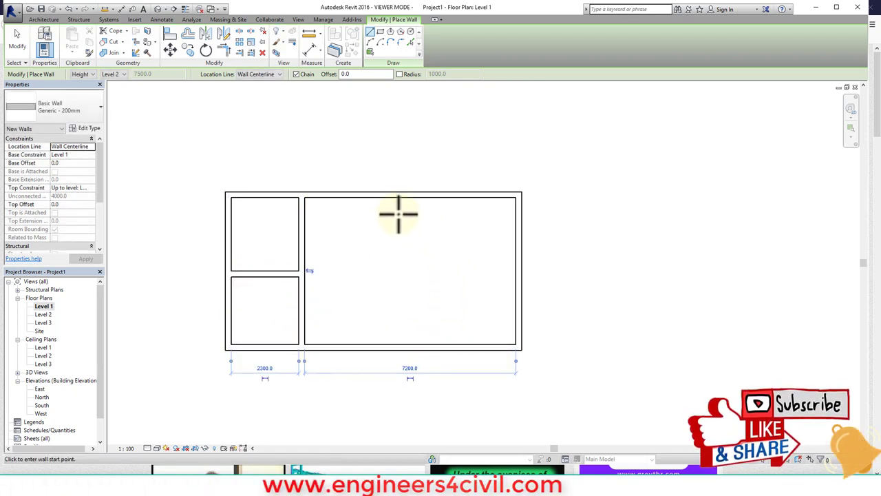
Draw rectangular recess walls notched into the top and bottom outer walls
left_click(364, 195)
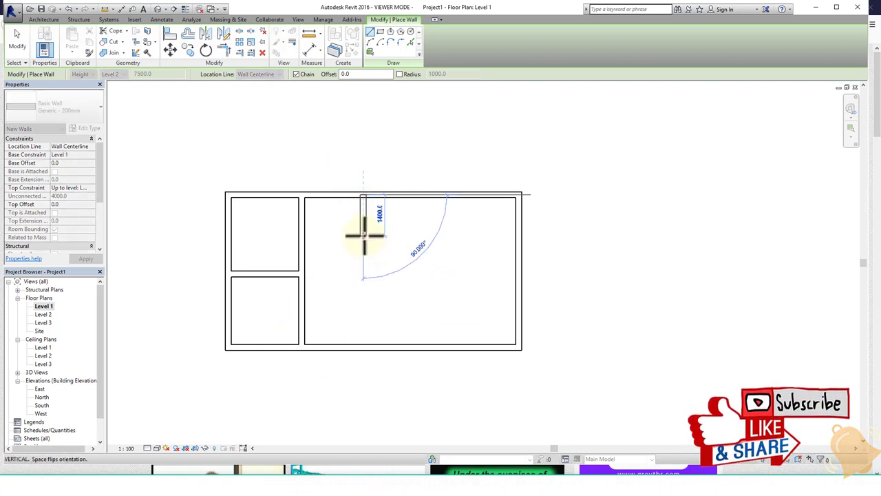
left_click(365, 236)
left_click(452, 235)
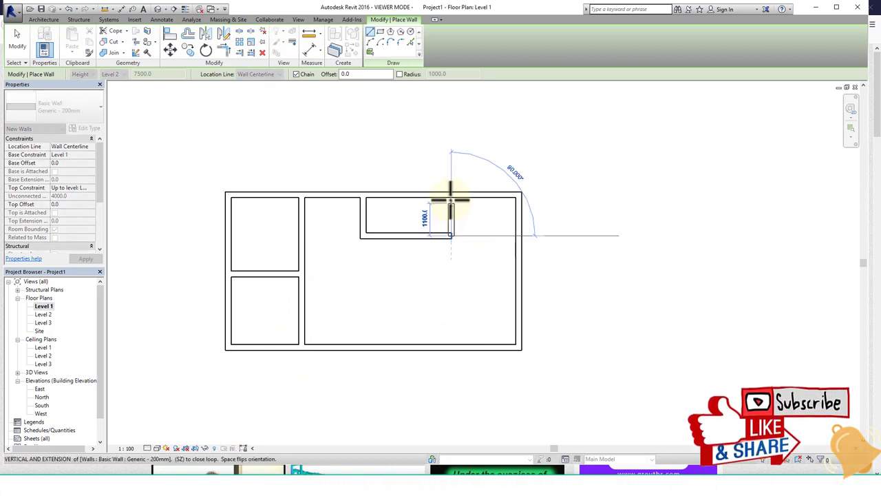
left_click(448, 195)
key("Escape")
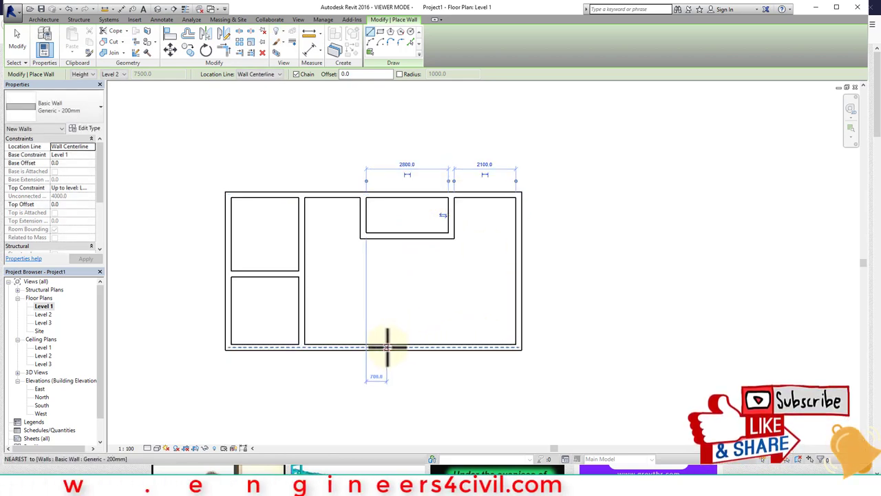
left_click(386, 344)
left_click(386, 309)
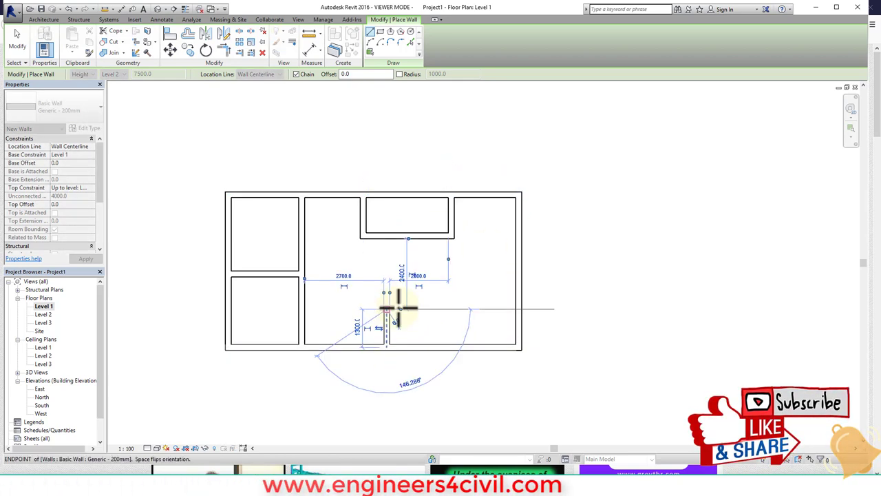
left_click(448, 308)
left_click(449, 345)
key("Escape")
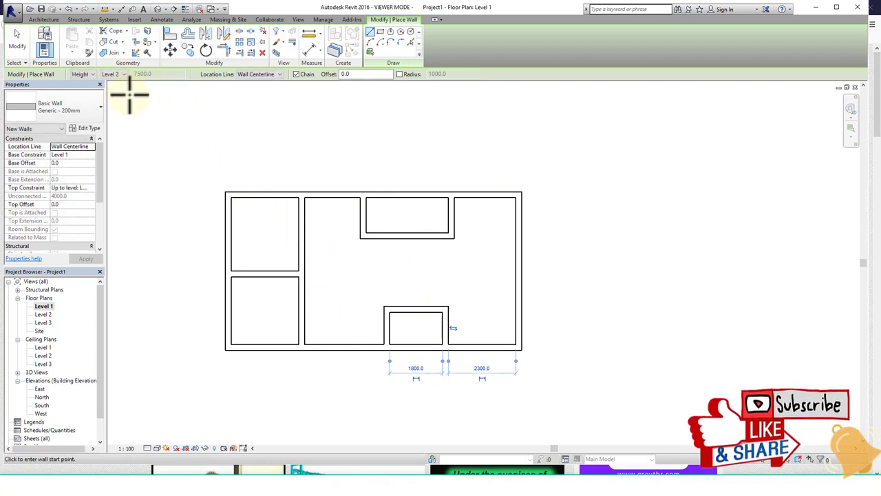
Set wall height to Level 3 and draw the 1200-wide right-side extension walls
left_click(118, 73)
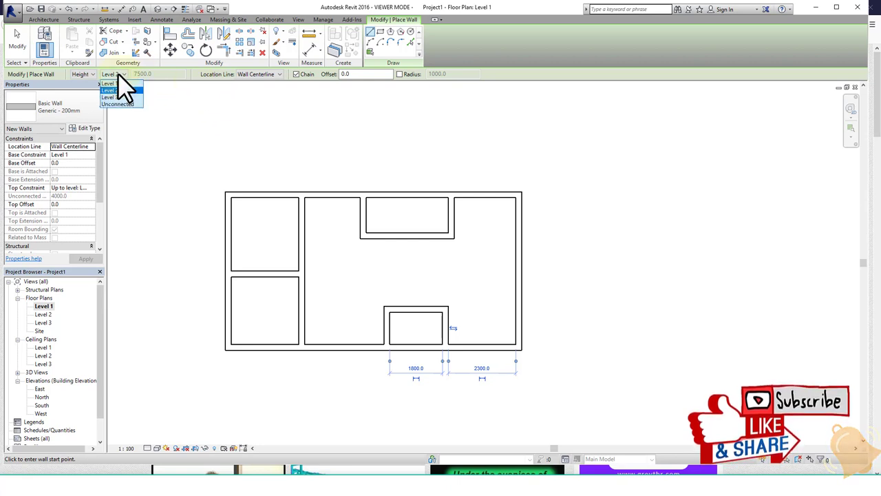
left_click(119, 96)
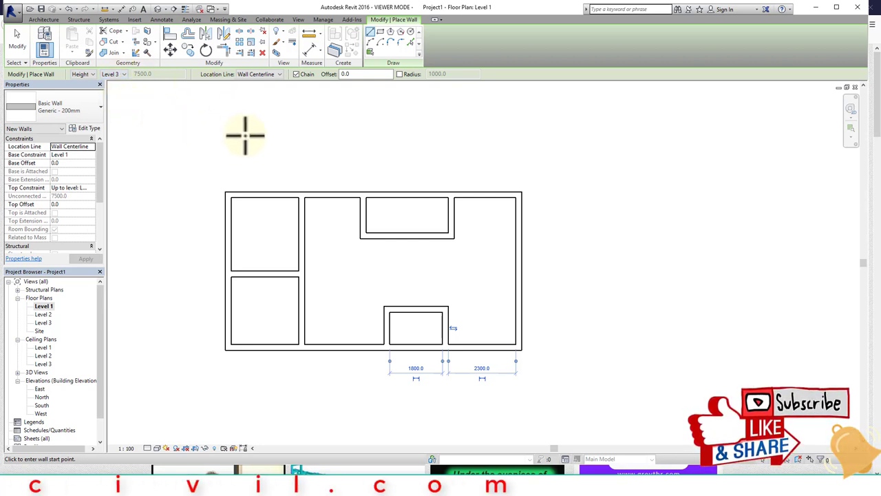
left_click(521, 197)
key("Escape")
key("Escape")
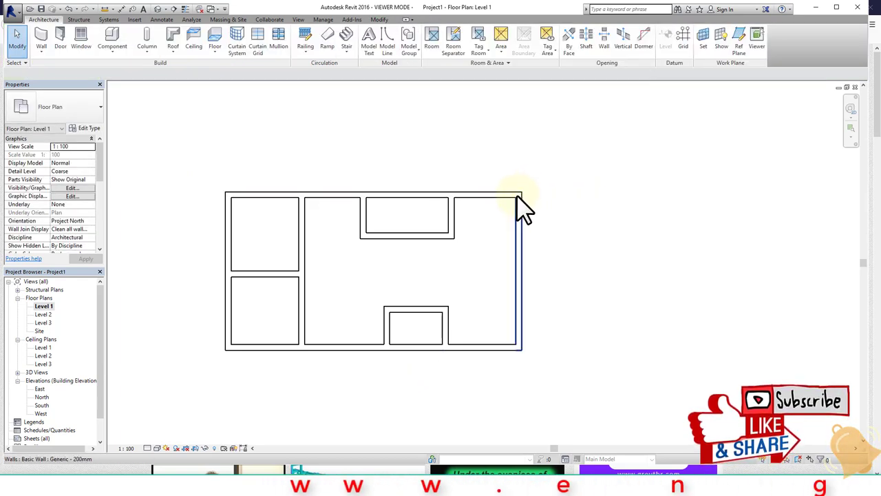
left_click(41, 38)
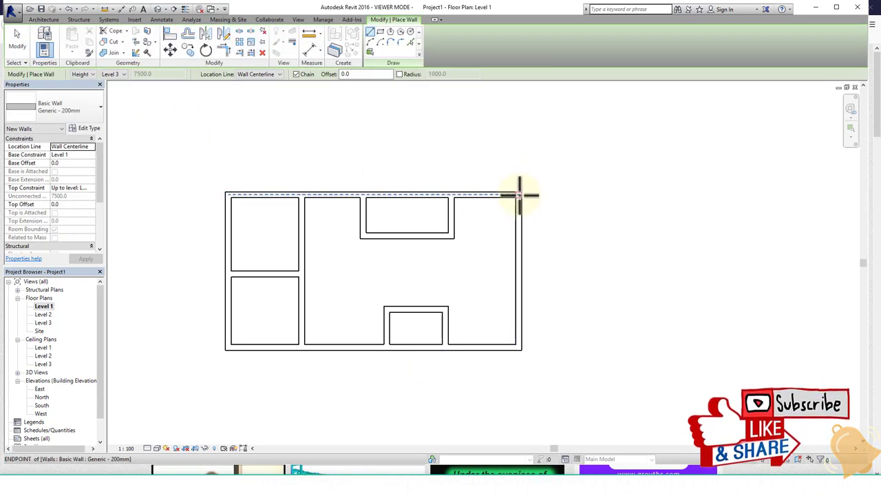
left_click(521, 195)
left_click(554, 196)
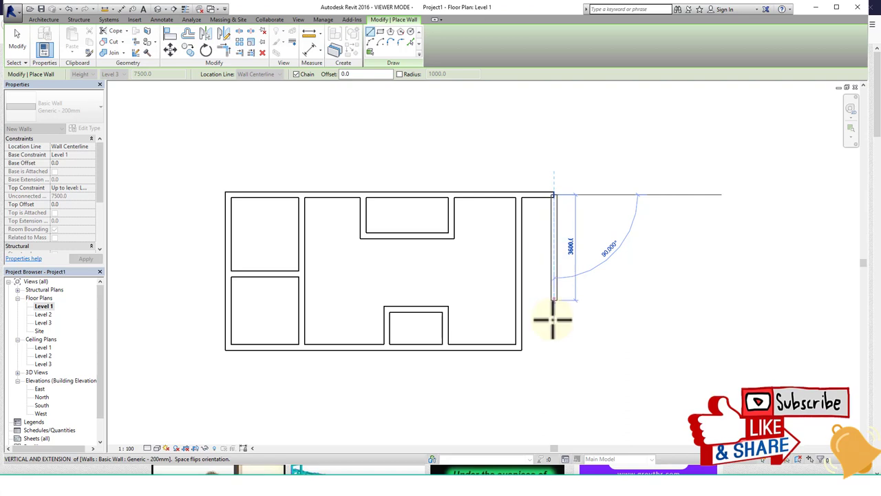
left_click(555, 346)
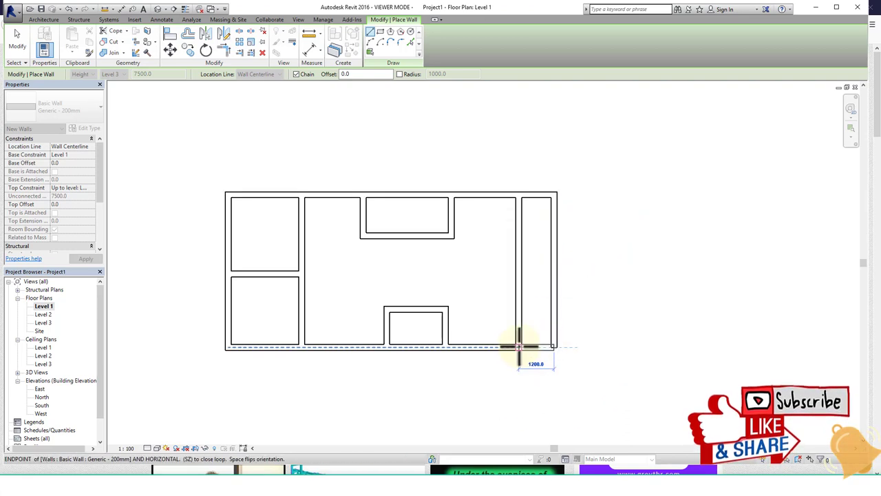
key("Escape")
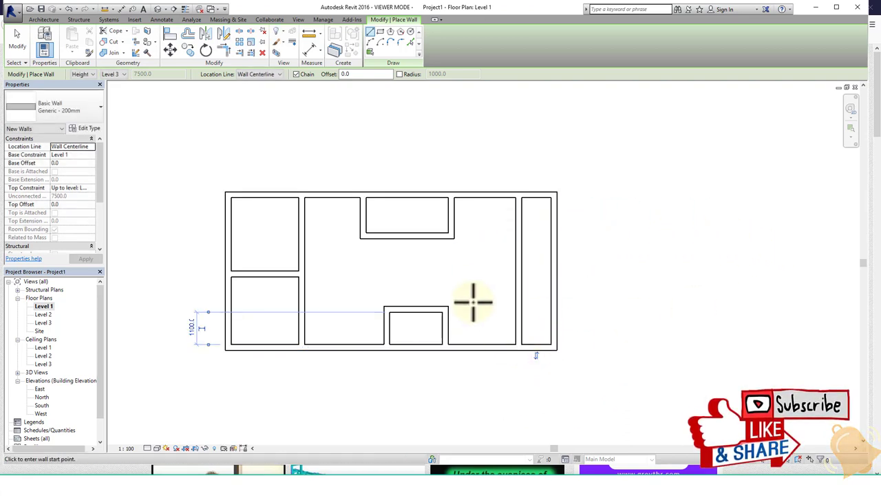
Open the default 3D view and orbit, checking the Top and Home views of the walls
middle_click_drag(473, 301, 501, 261)
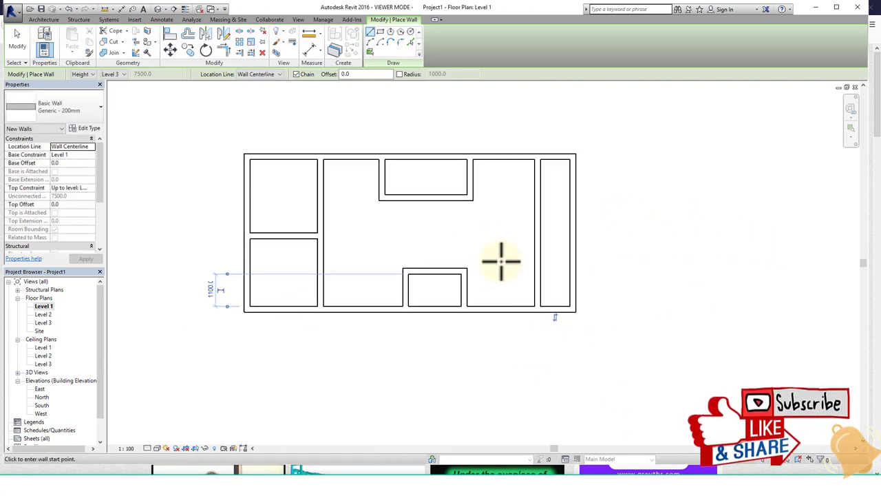
left_click(157, 8)
middle_click_drag(329, 328, 409, 260)
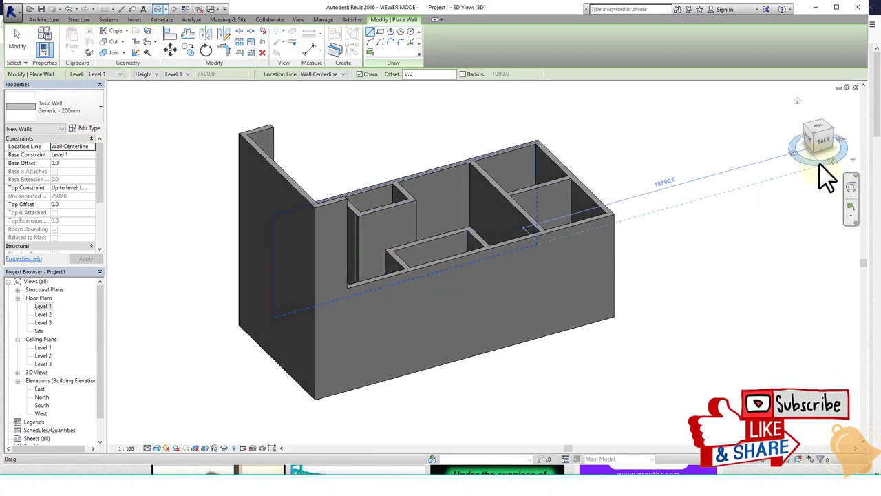
mouse_move(826, 173)
middle_mouse_down("shift")
mouse_move(718, 148)
mouse_move(659, 162)
mouse_move(767, 207)
mouse_move(819, 199)
mouse_move(801, 197)
middle_mouse_up("shift")
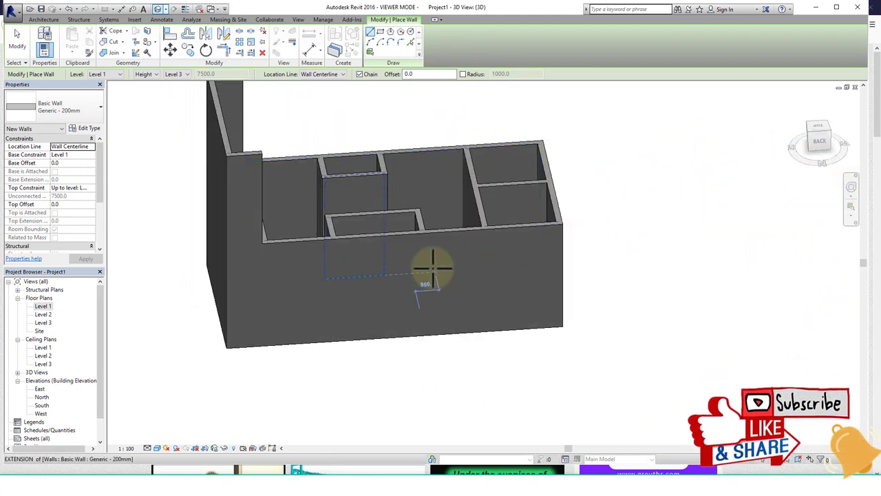
left_click(820, 144)
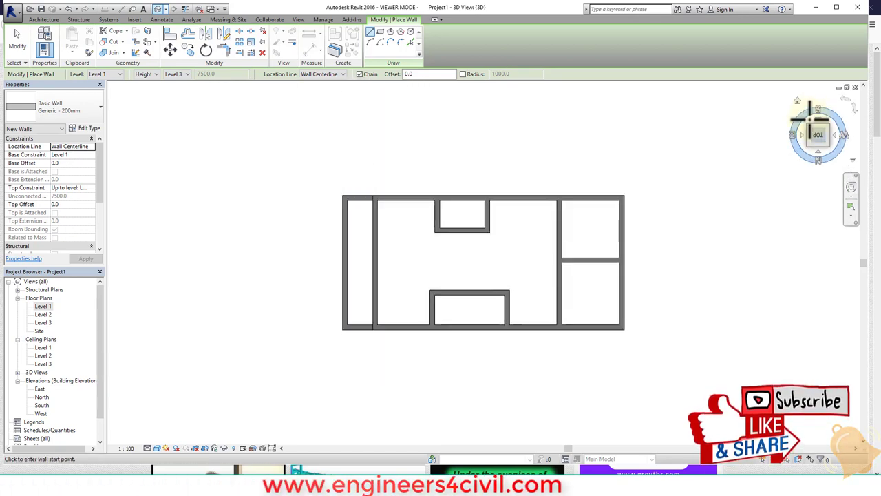
left_click(798, 102)
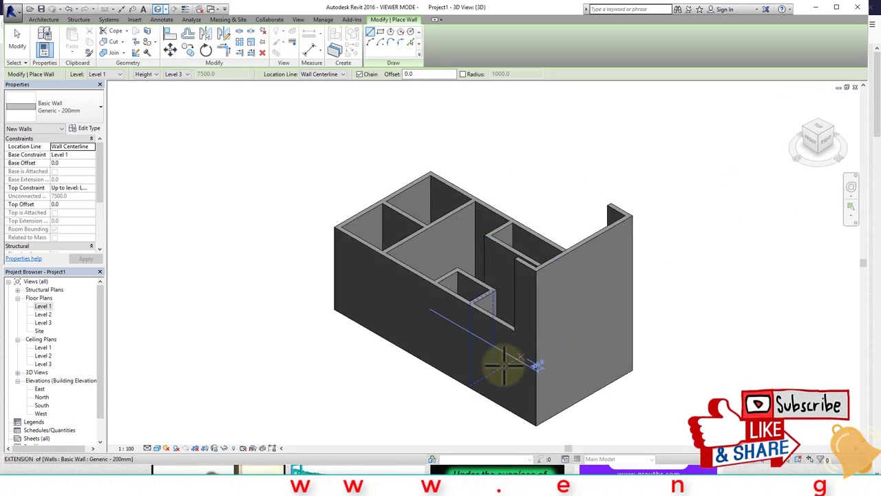
left_click_drag(793, 147, 842, 197)
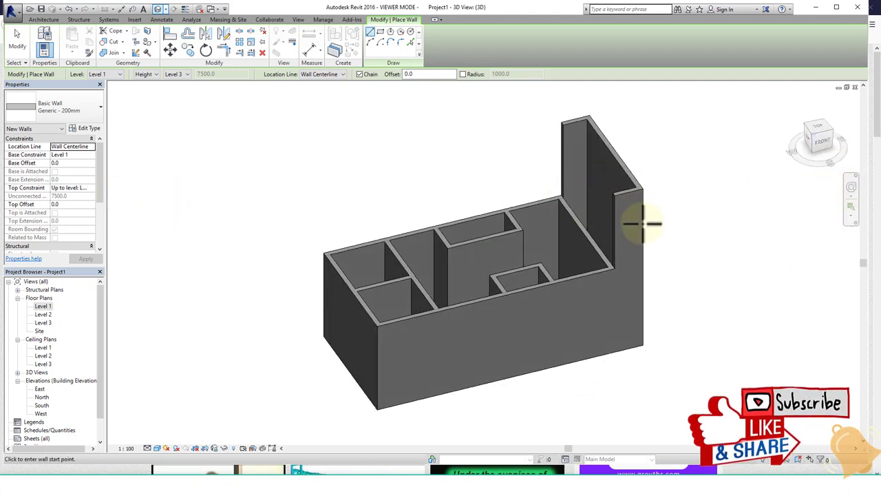
scroll(441, 289, "up", 2)
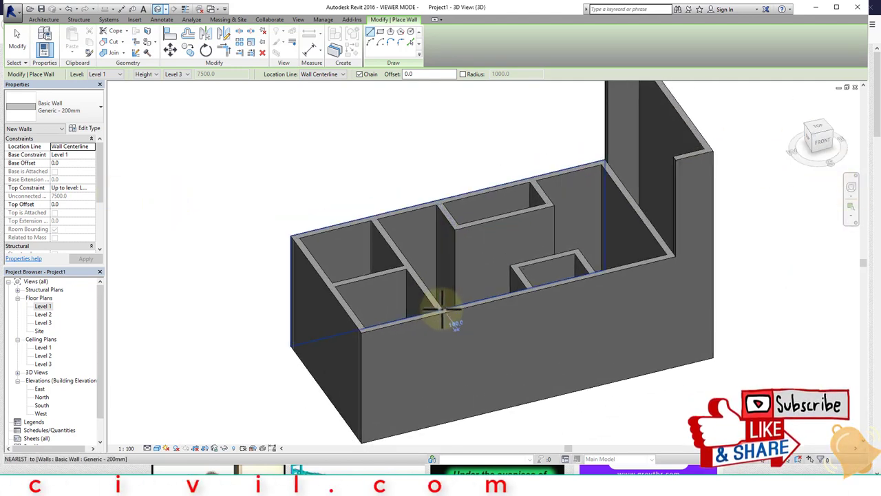
scroll(468, 303, "down", 2)
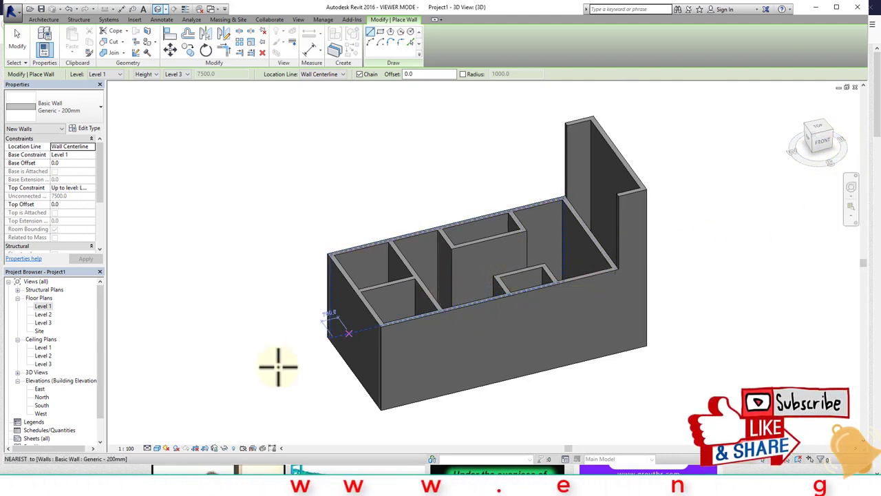
Set the 3D view's visual style to Shaded
left_click(171, 447)
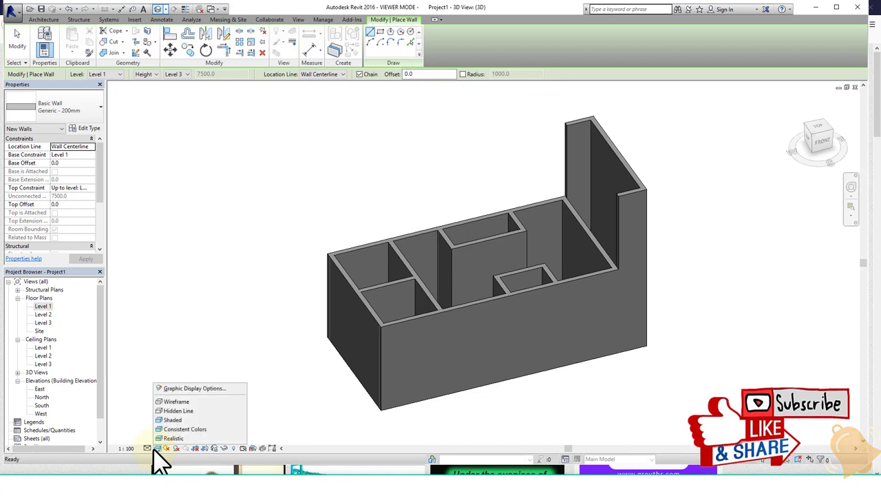
left_click(173, 439)
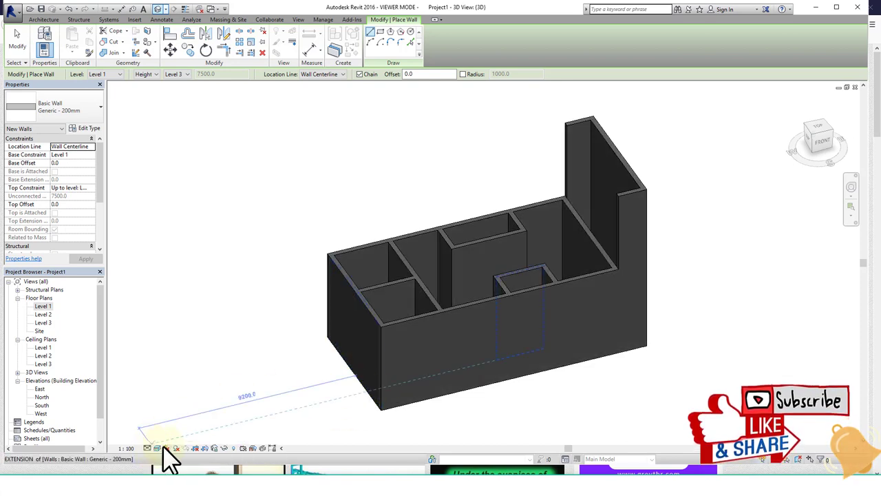
left_click(157, 446)
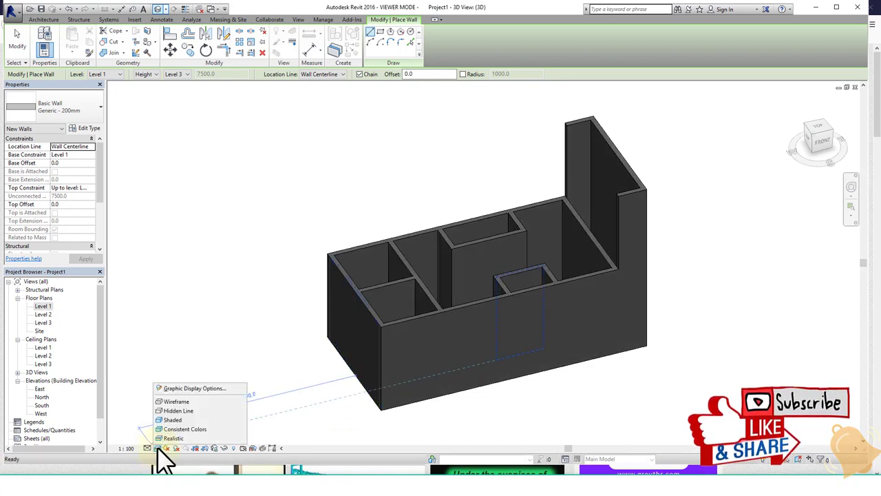
left_click(179, 420)
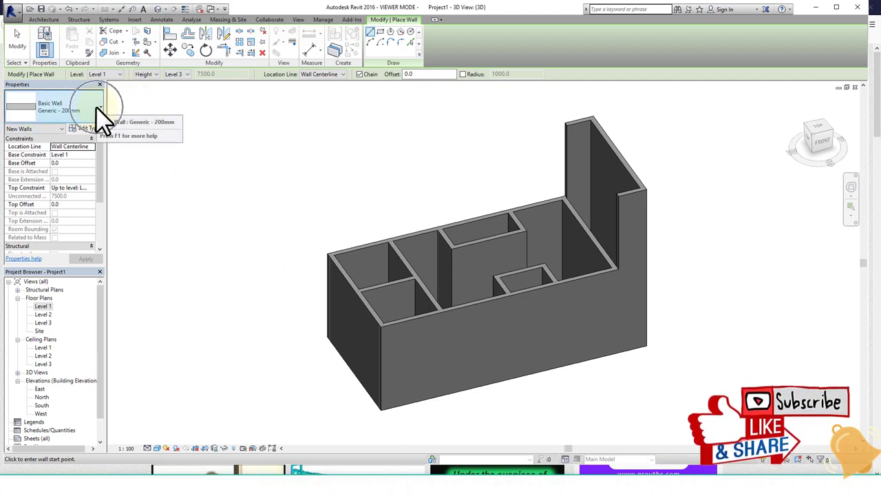
Cancel the stray wall placement and return to the Level 1 floor plan
right_click(160, 140)
left_click(198, 147)
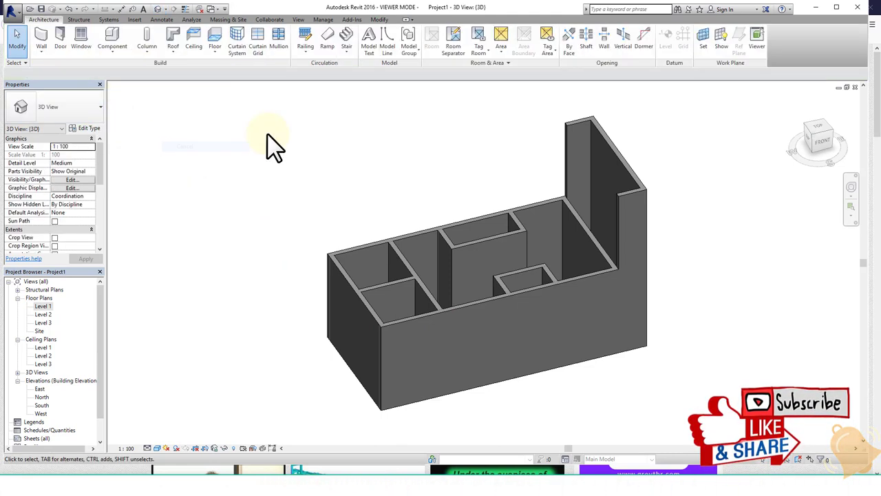
right_click(268, 135)
left_click(274, 140)
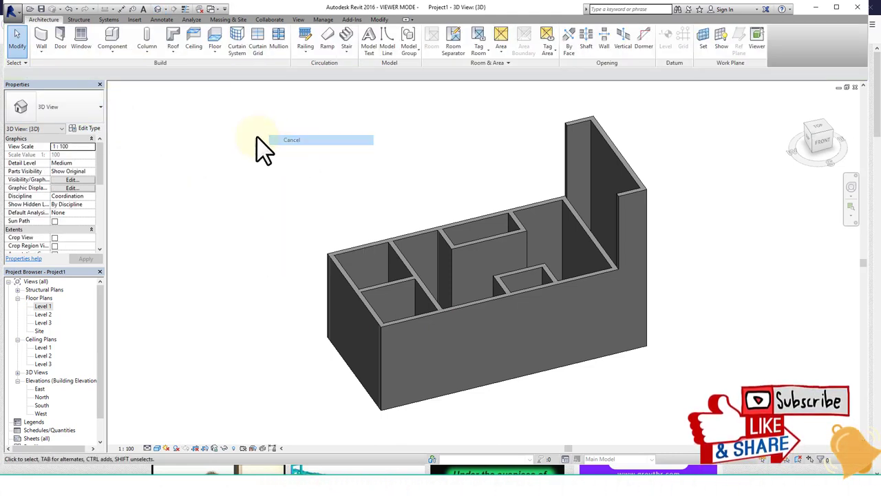
left_click(38, 38)
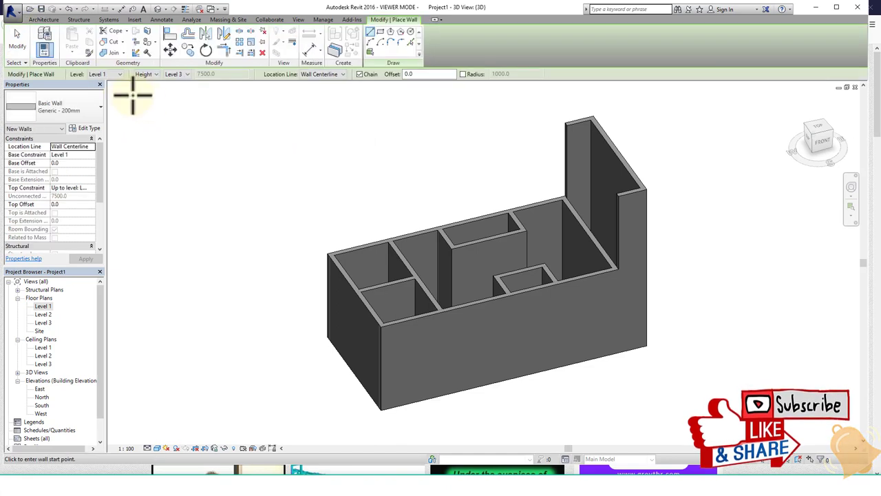
left_click(94, 110)
scroll(89, 266, "down", 2)
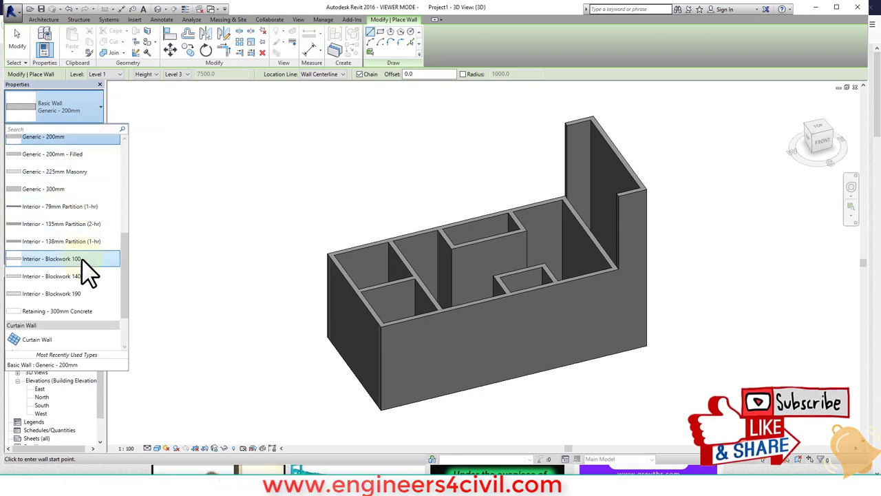
scroll(92, 285, "down", 3)
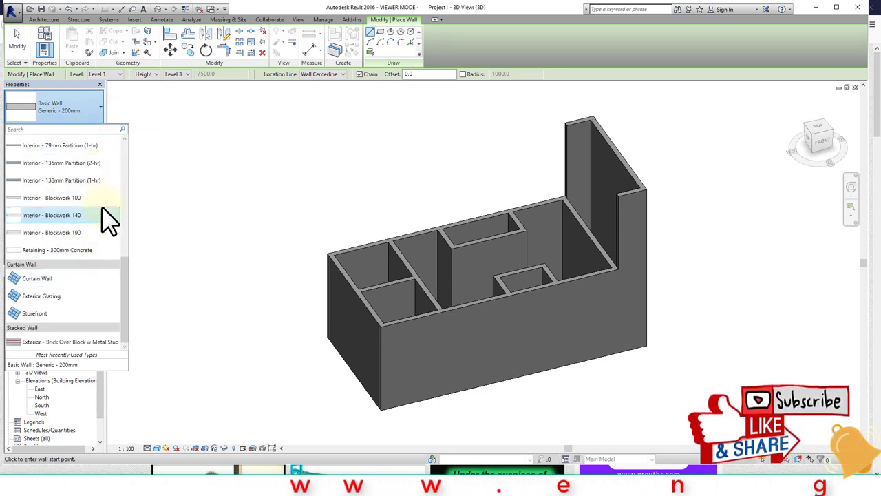
left_click(169, 145)
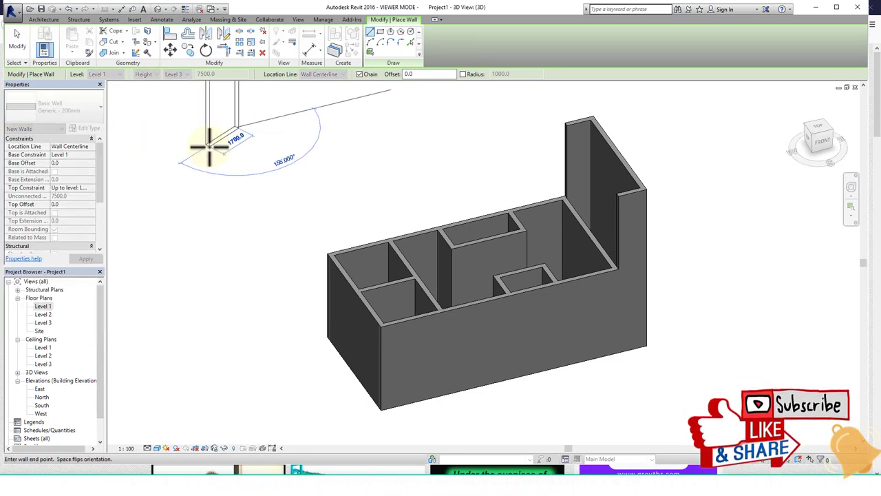
key("Escape")
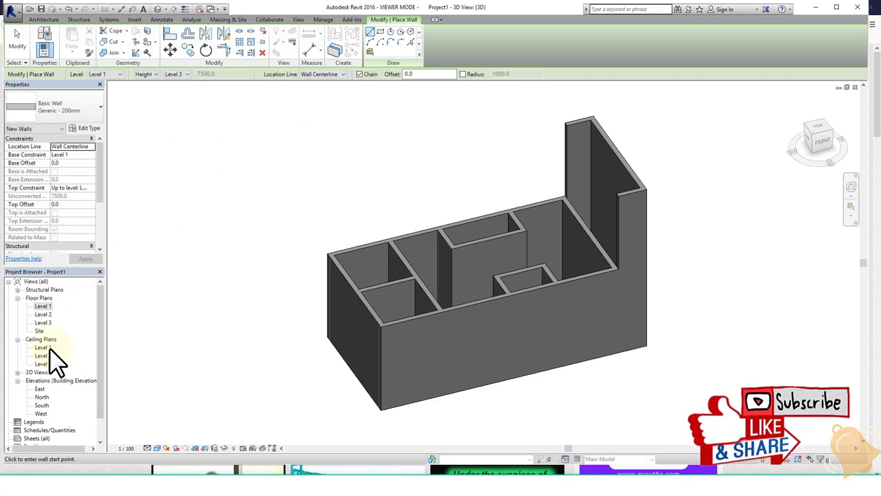
double_click(43, 306)
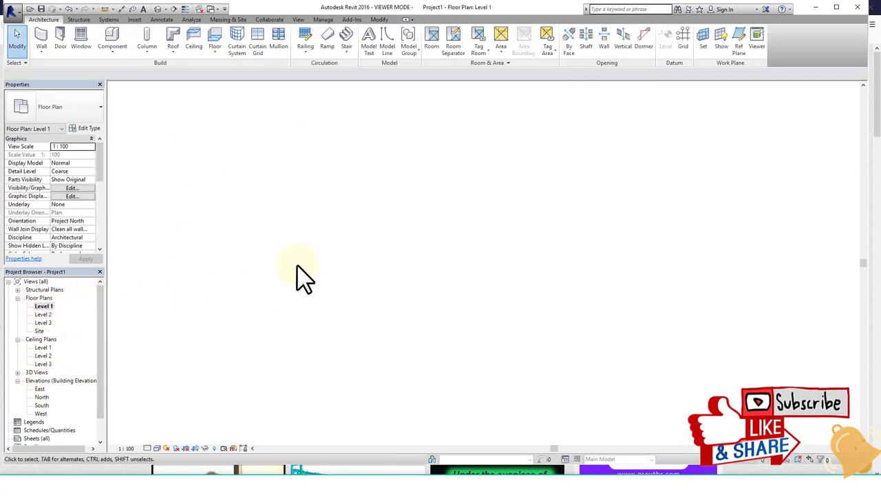
Draw a Generic - 225mm Masonry wall box below the building's bottom-left corner
left_click(41, 36)
left_click(98, 108)
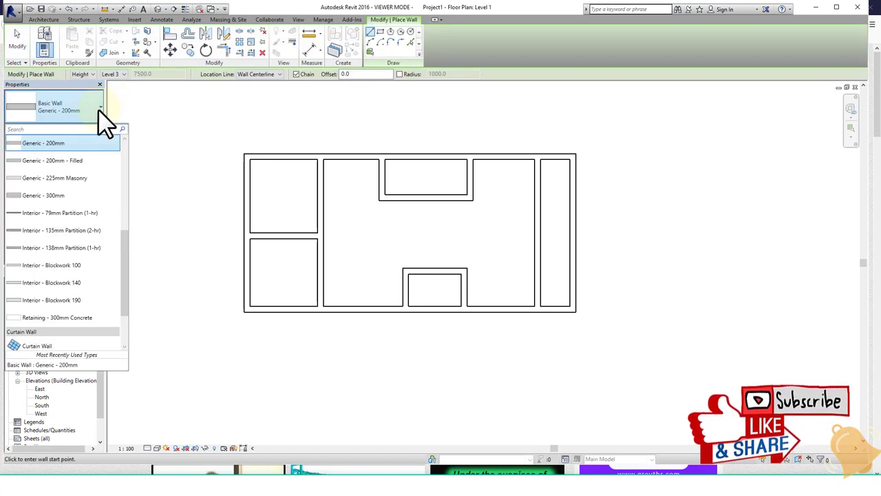
left_click(75, 180)
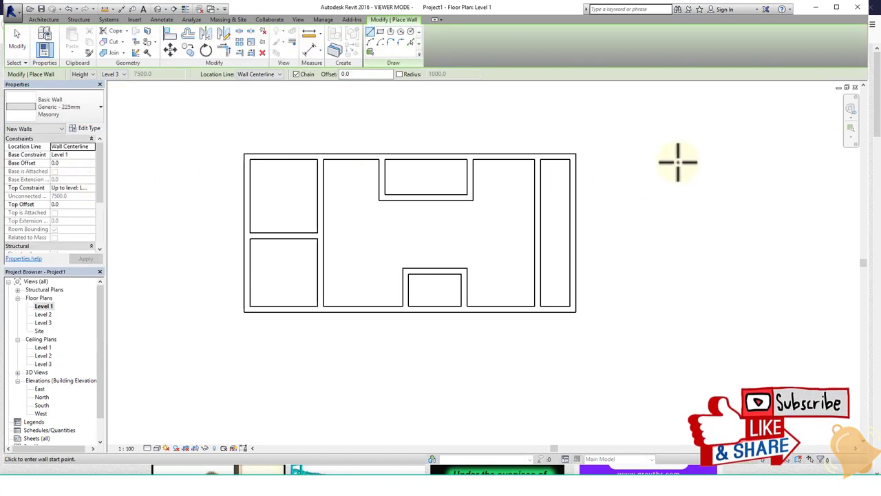
left_click(246, 310)
left_click(246, 353)
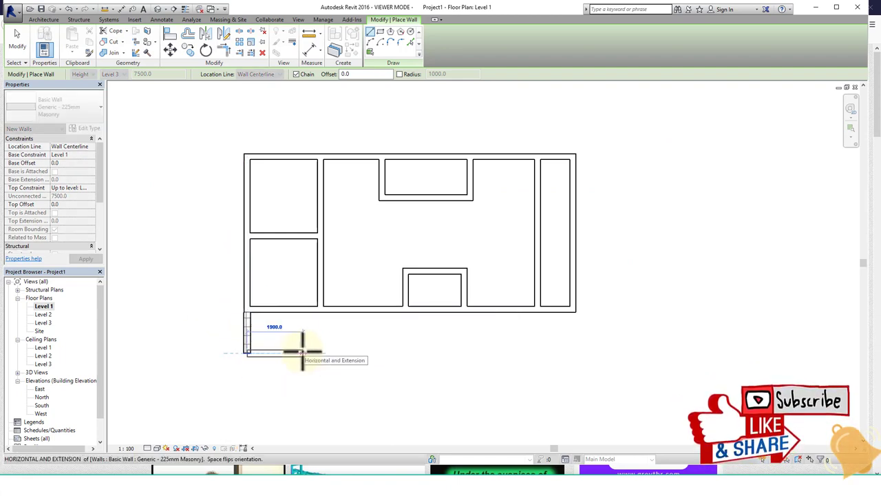
left_click(303, 353)
left_click(304, 312)
key("Escape")
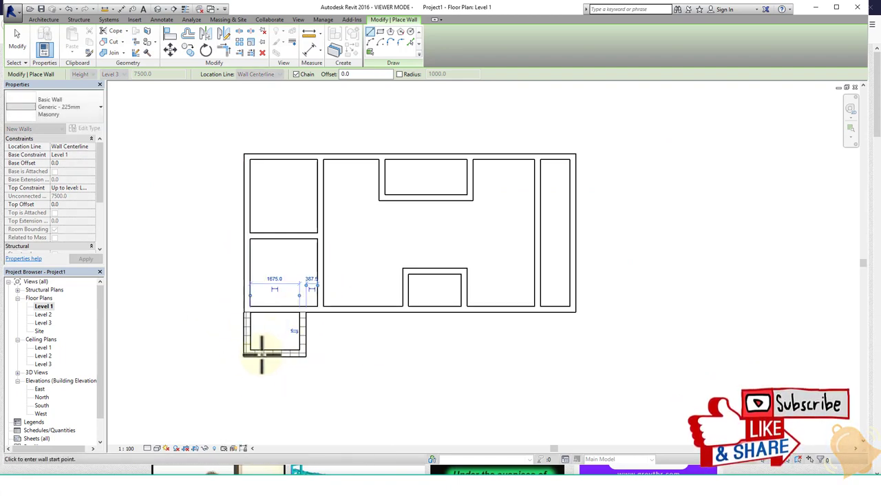
Draw an Interior - Blockwork 140 wall box below the middle room
left_click(79, 109)
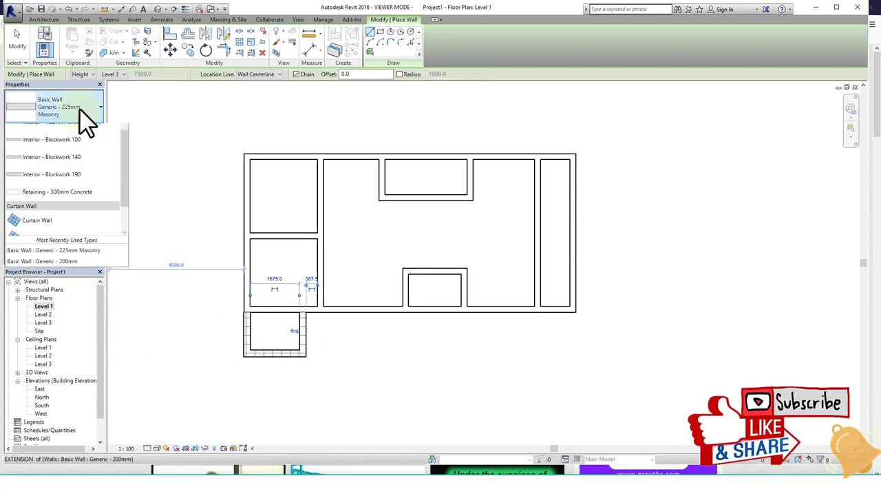
left_click(79, 262)
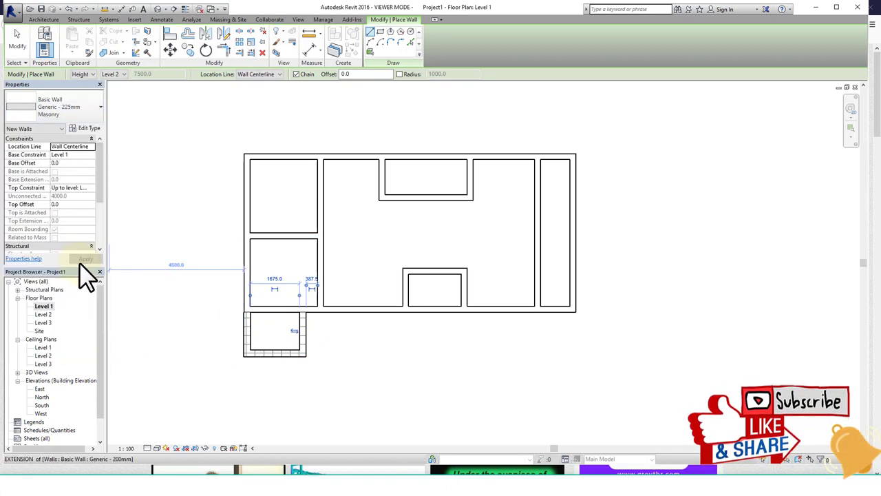
left_click(405, 311)
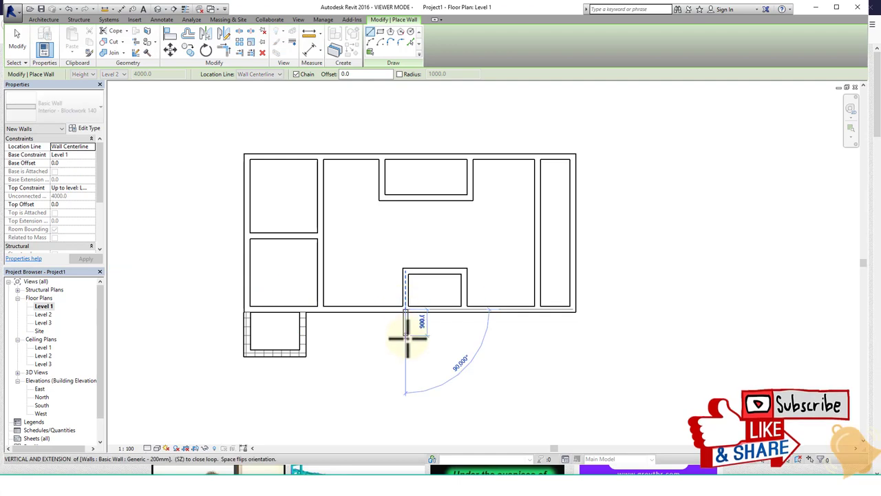
left_click(406, 347)
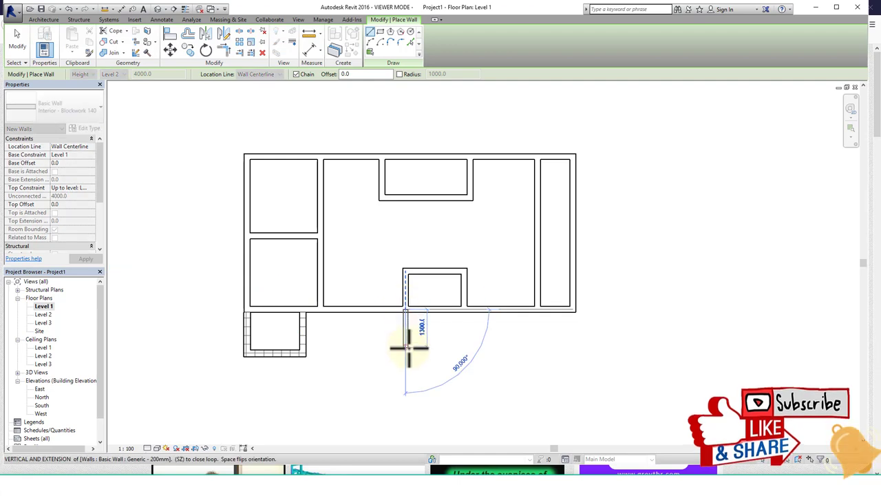
left_click(466, 346)
left_click(467, 311)
key("Escape")
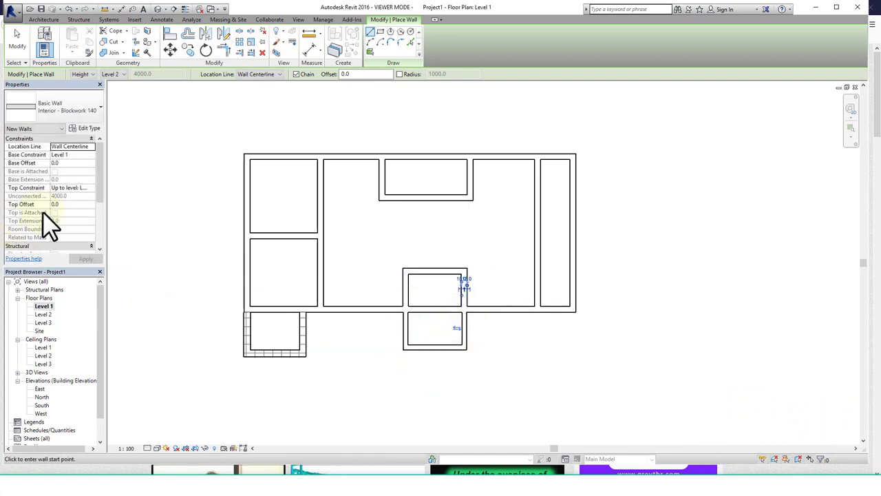
left_click(86, 110)
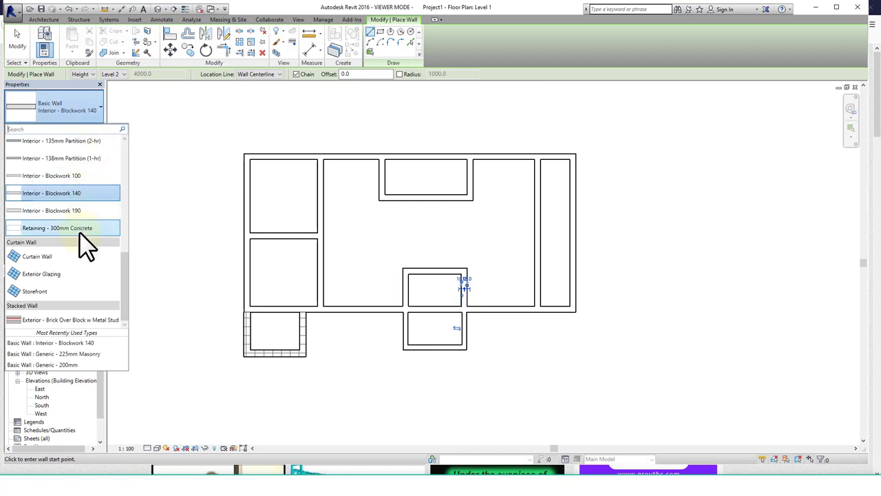
Draw two Curtain Wall segments forming a glass box against the building's bottom-right corner
left_click(62, 256)
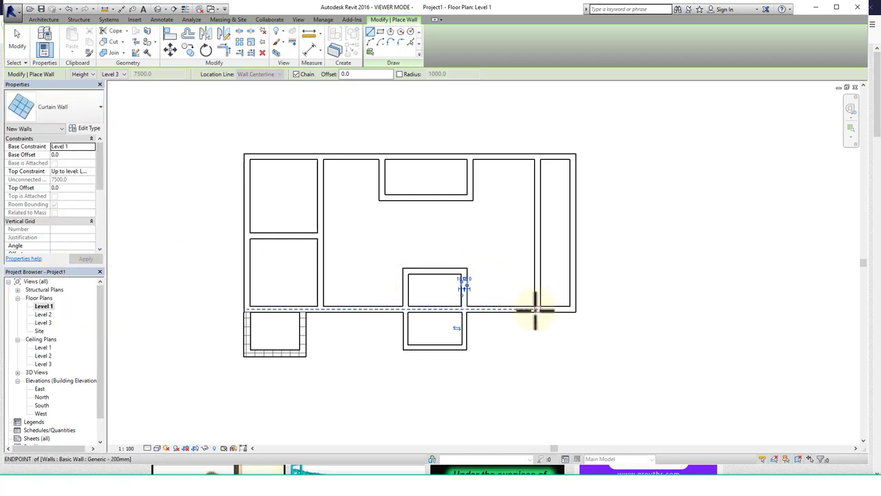
left_click(538, 346)
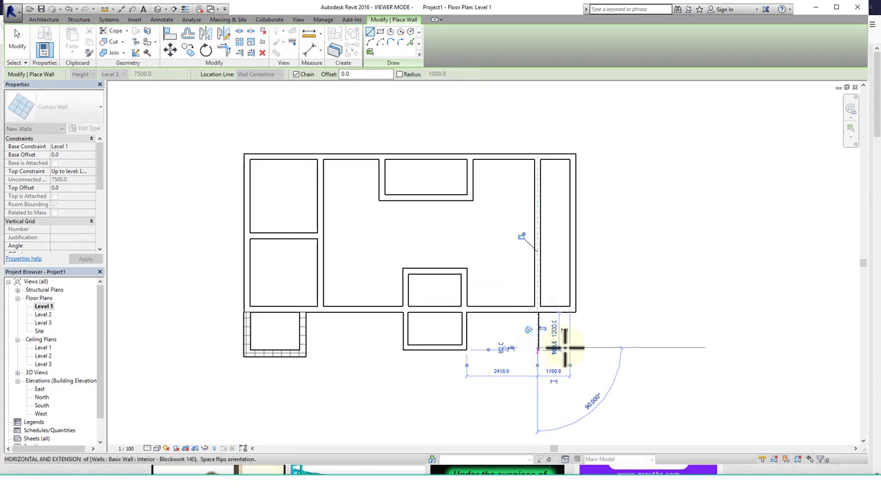
left_click(577, 346)
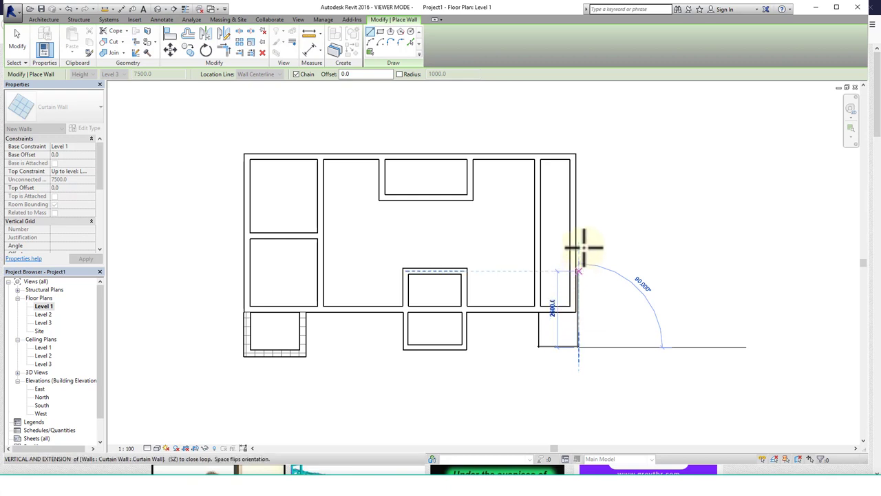
left_click(577, 311)
key("Escape")
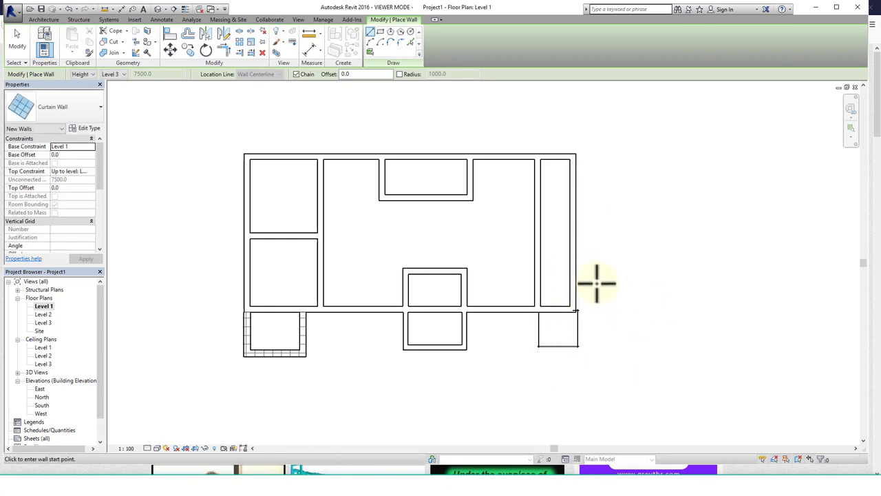
scroll(582, 325, "up", 3)
scroll(568, 309, "down", 3)
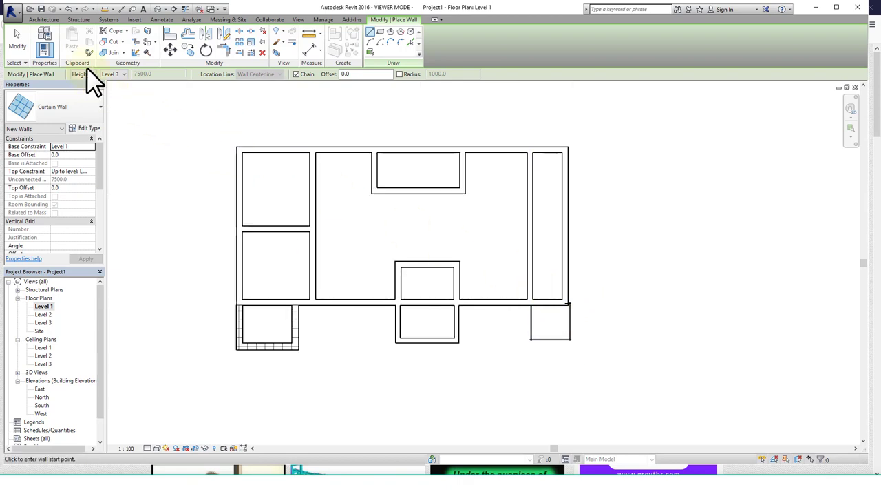
left_click(159, 9)
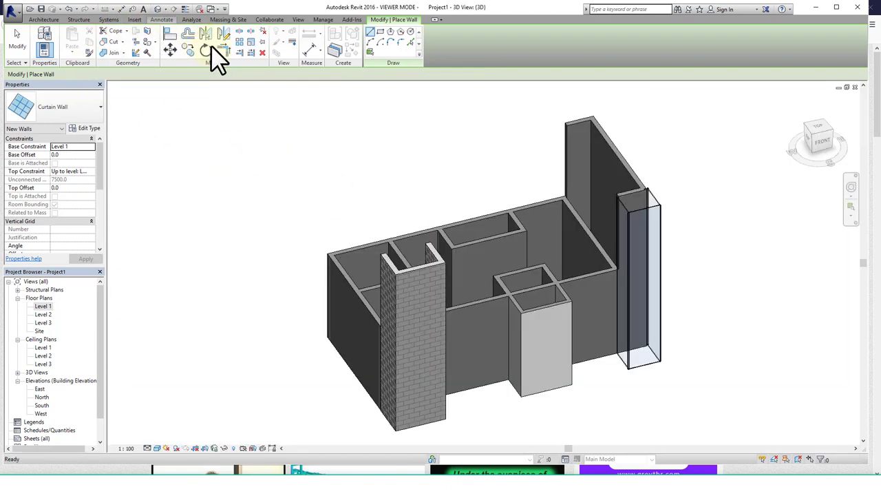
scroll(451, 331, "up", 2)
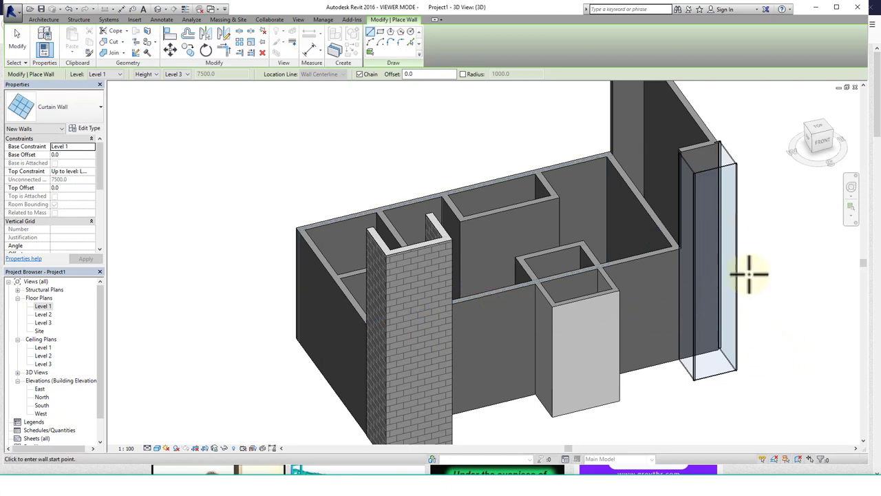
scroll(459, 346, "up", 2)
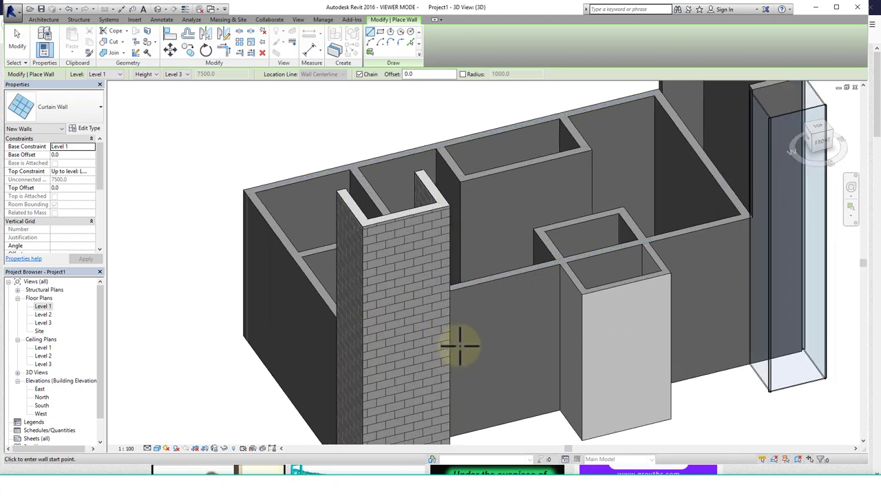
scroll(460, 346, "down", 2)
scroll(523, 316, "up", 1)
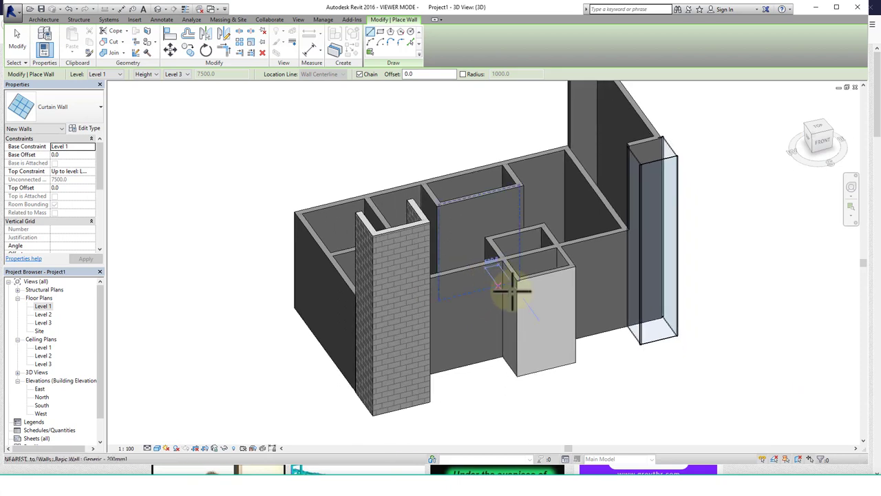
middle_click_drag(556, 299, 556, 312)
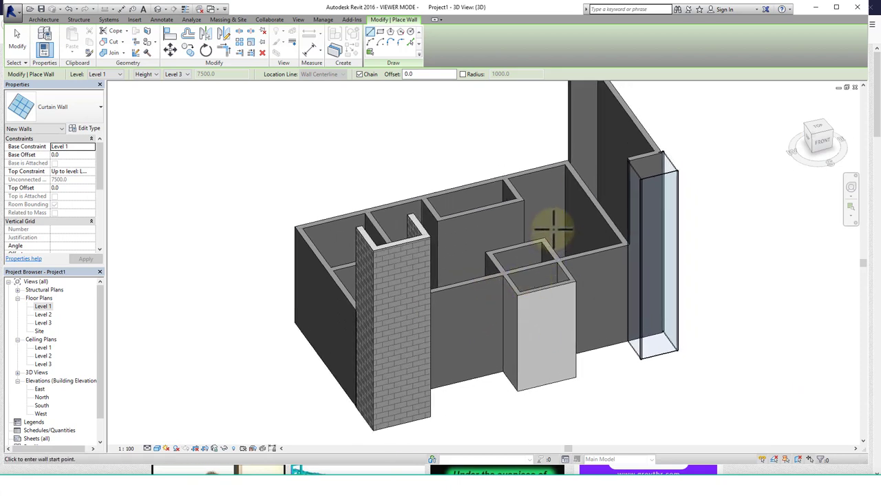
middle_click_drag(553, 225, 554, 262)
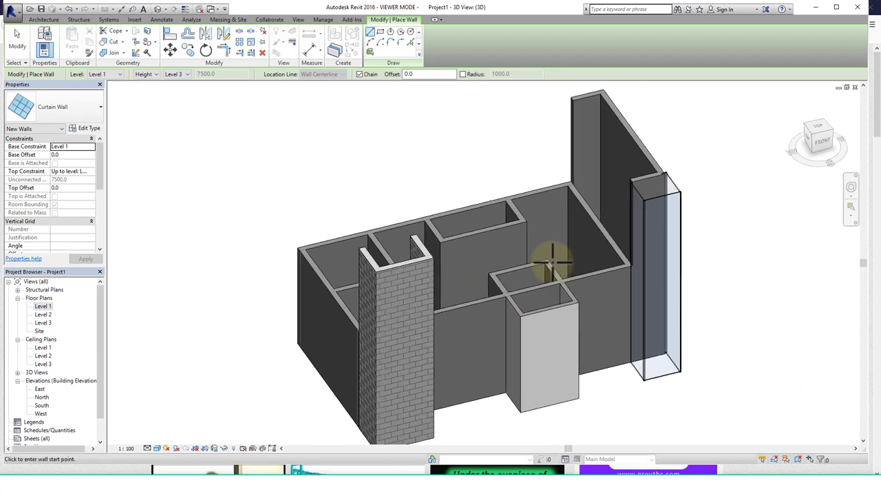